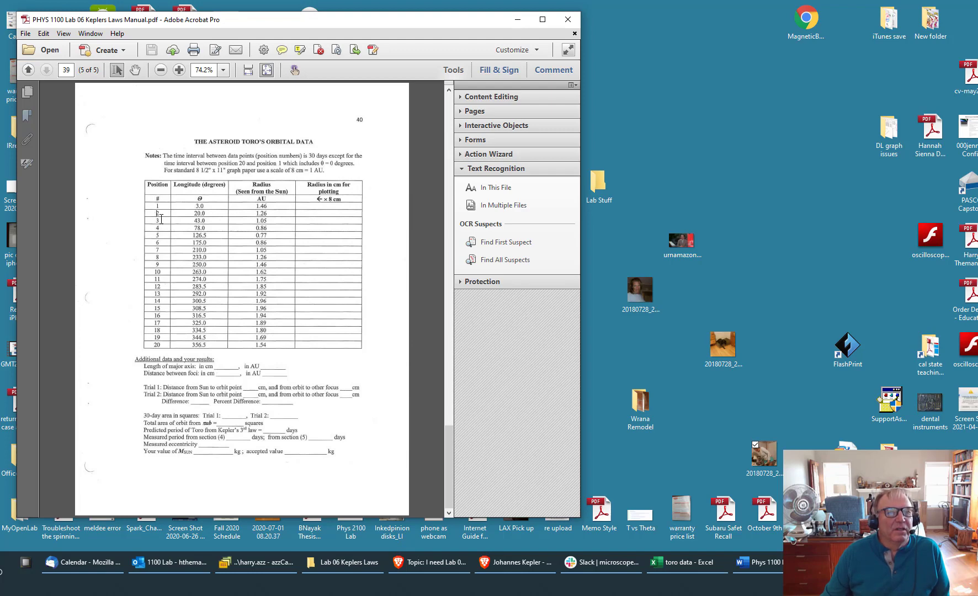
Copy all 20 rows of position, longitude and radius data from the asteroid Toro table in the PDF
{"action": "left_click_drag", "start_coordinate": [161, 216], "coordinate": [208, 234]}
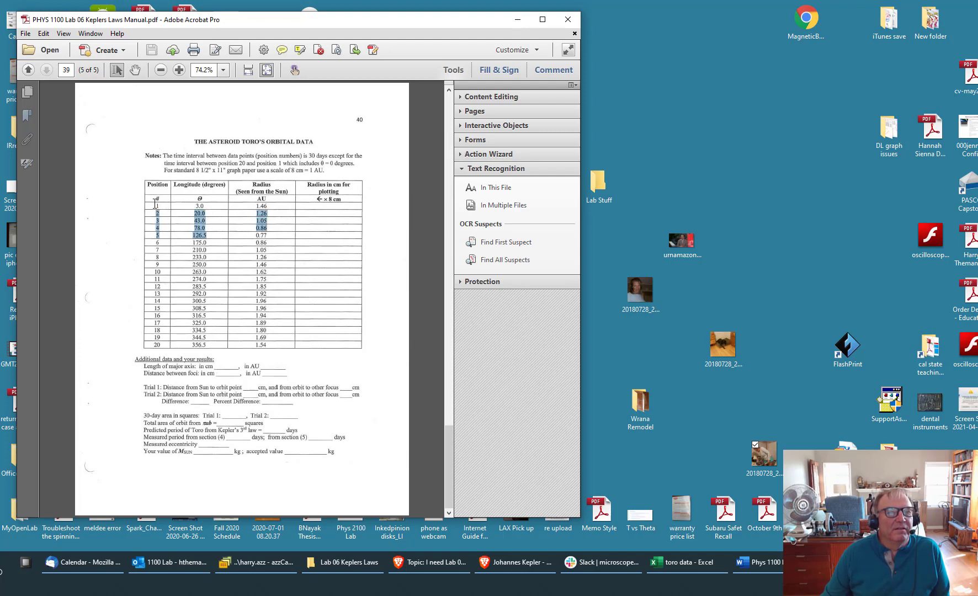
{"action": "left_click_drag", "start_coordinate": [155, 204], "coordinate": [265, 347]}
{"action": "right_click", "coordinate": [264, 304]}
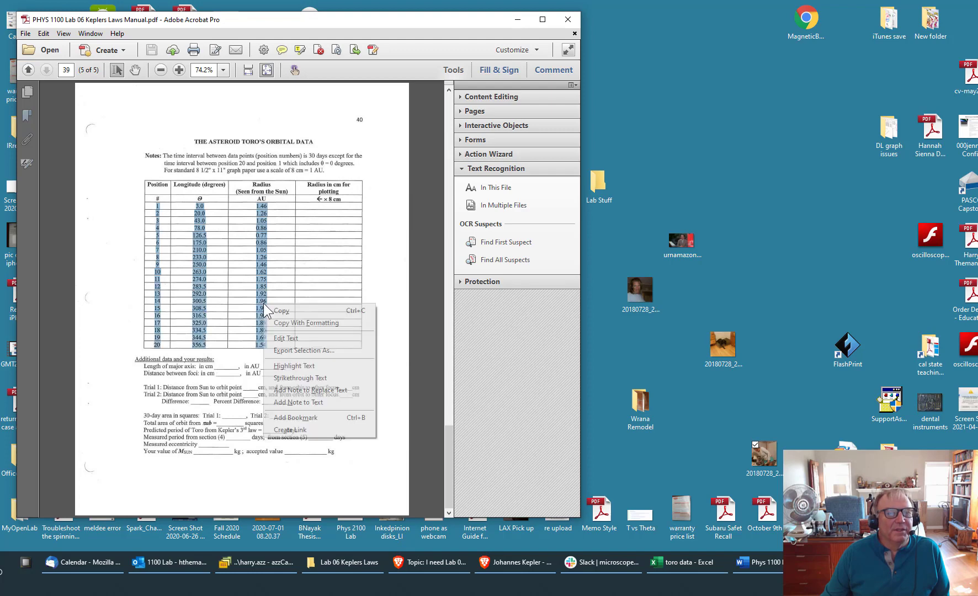
{"action": "left_click", "coordinate": [279, 312]}
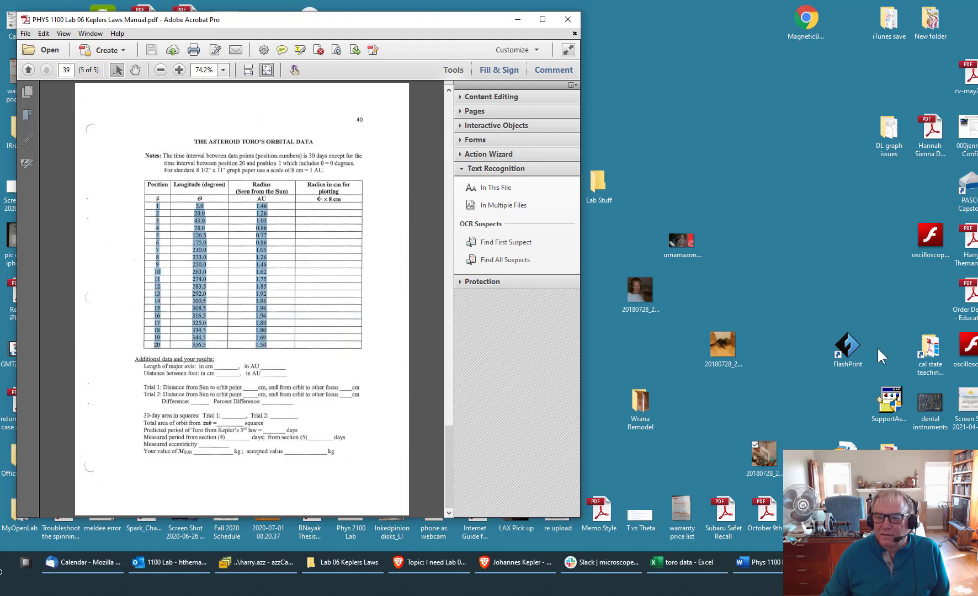
Create a blank workbook in Excel and place its reduced window beside the PDF's Toro table
{"action": "left_click", "coordinate": [684, 569]}
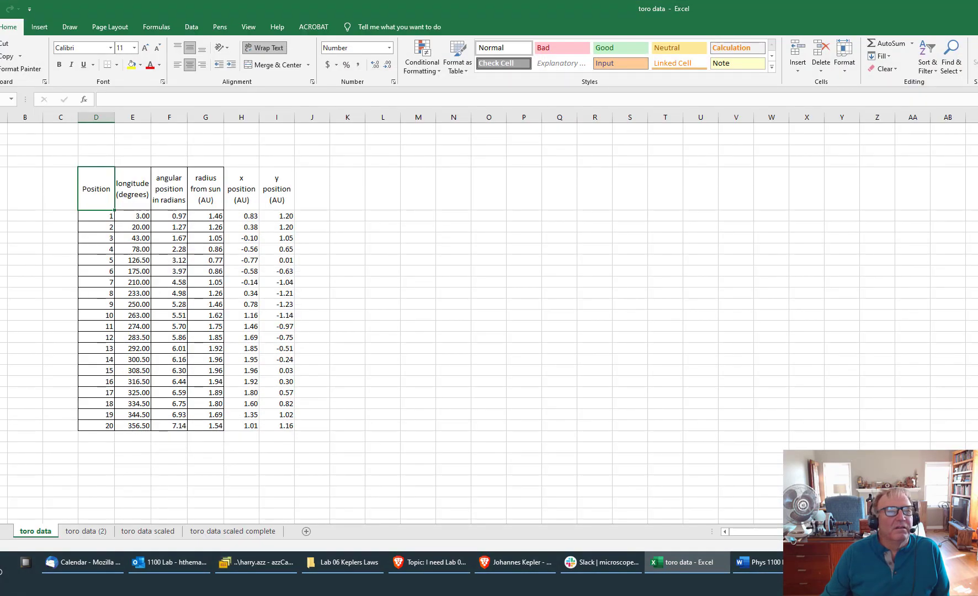
{"action": "key", "text": "alt+f"}
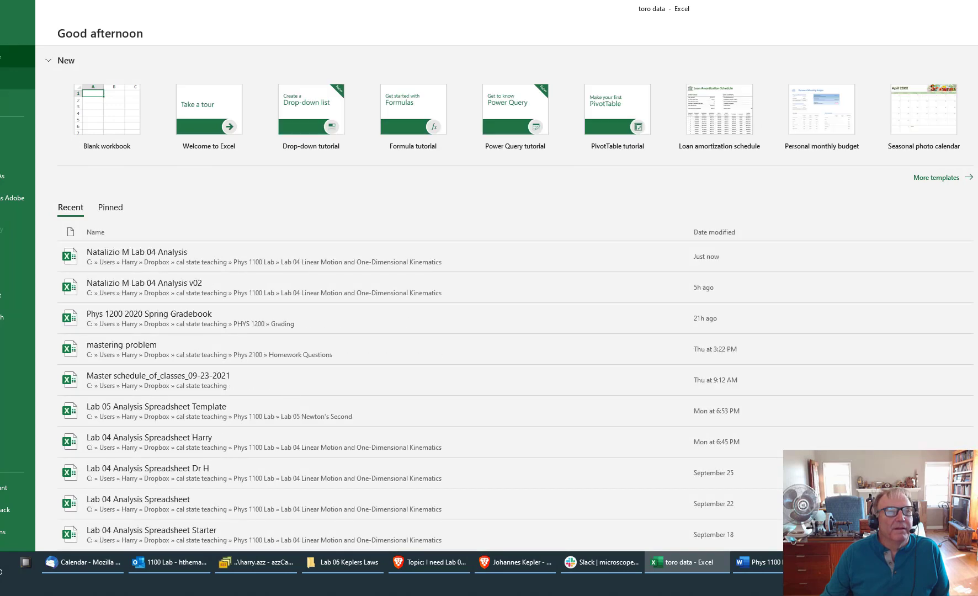
{"action": "left_click", "coordinate": [17, 78]}
{"action": "left_click", "coordinate": [90, 113]}
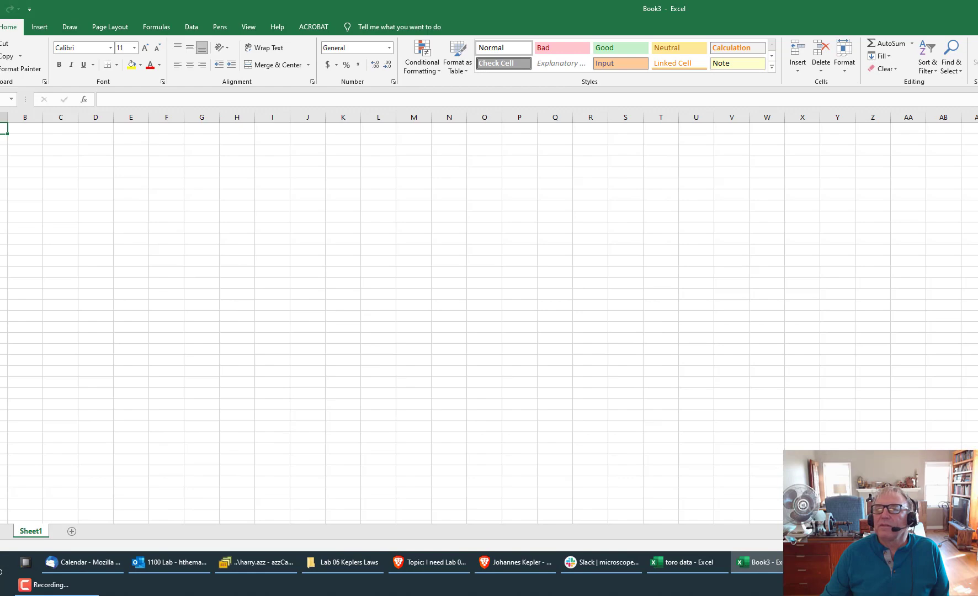
{"action": "key", "text": "super+Down"}
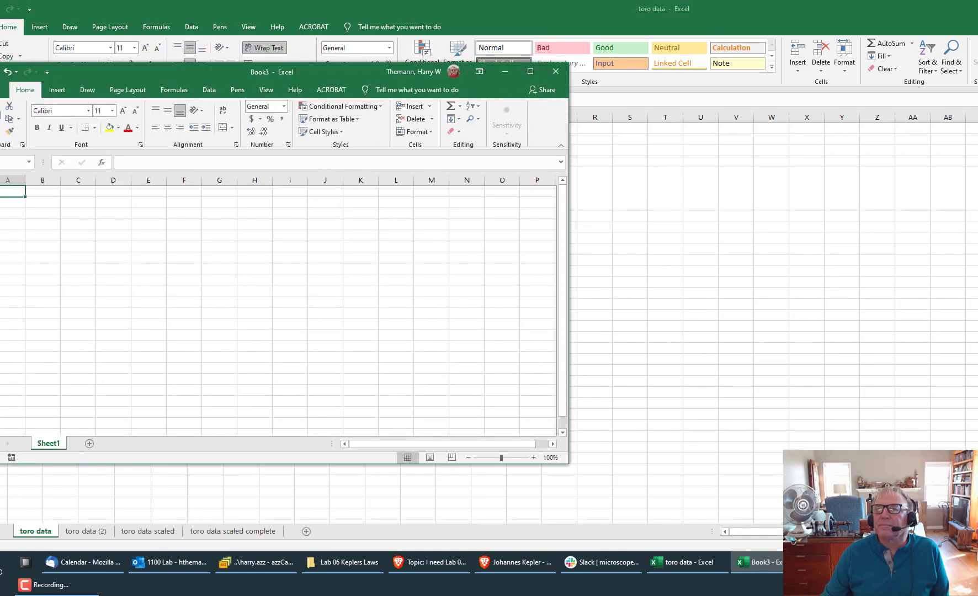
{"action": "left_click", "coordinate": [977, 8]}
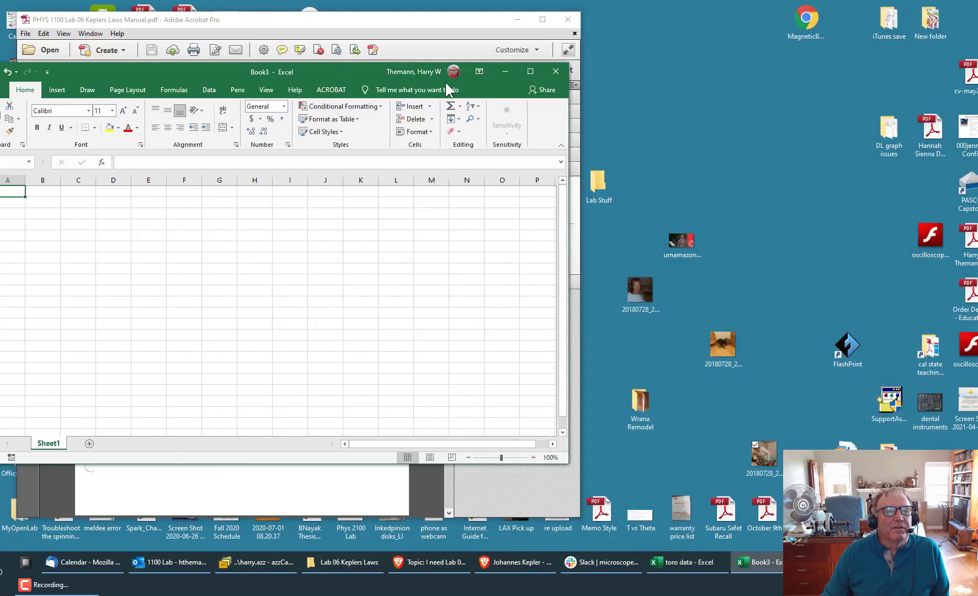
{"action": "left_click_drag", "start_coordinate": [357, 65], "coordinate": [729, 83]}
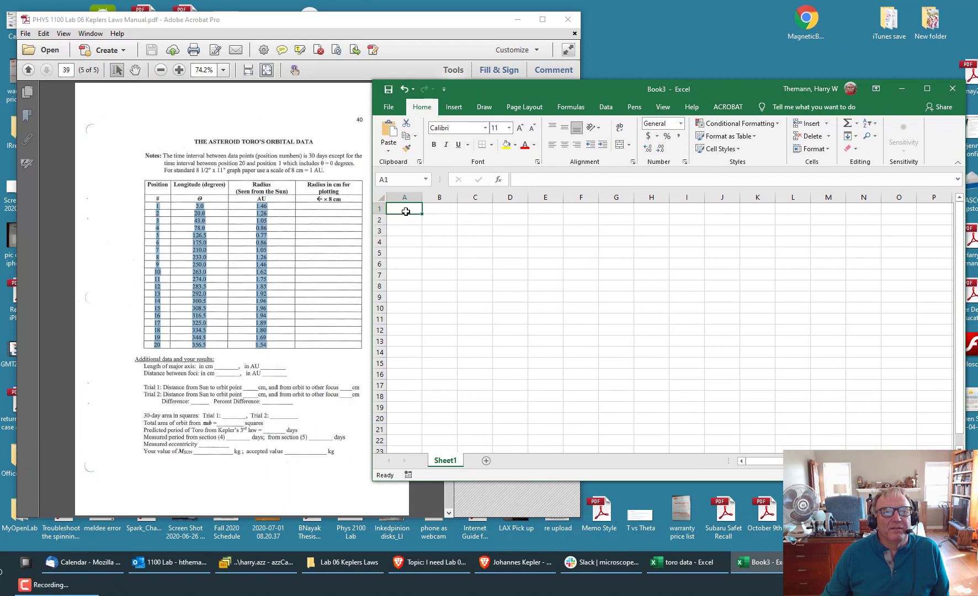
Try pasting the copied data as Unicode text at cell D4, check how the cells are filled, and undo the paste
{"action": "left_click", "coordinate": [506, 243]}
{"action": "right_click", "coordinate": [507, 243]}
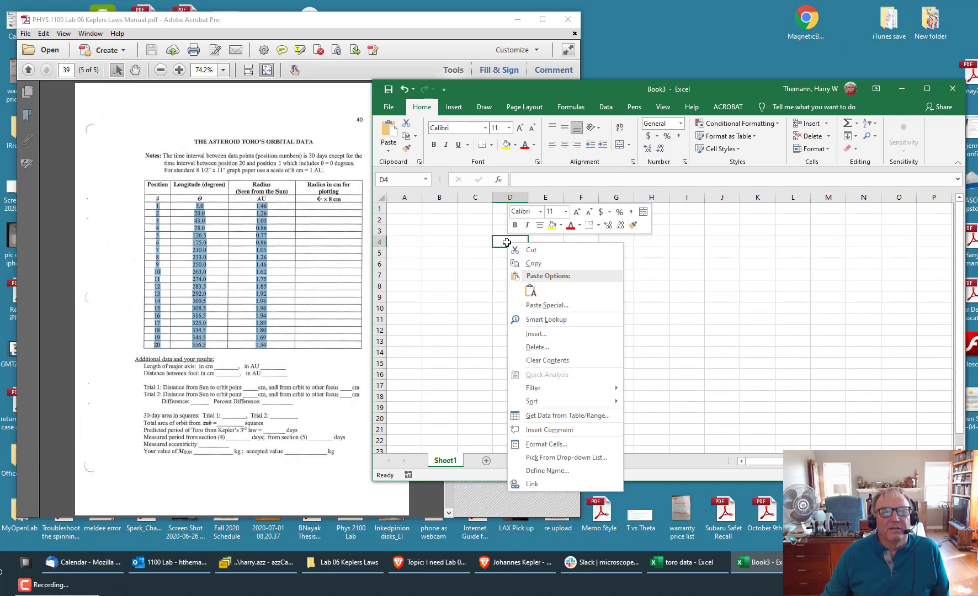
{"action": "left_click", "coordinate": [548, 305]}
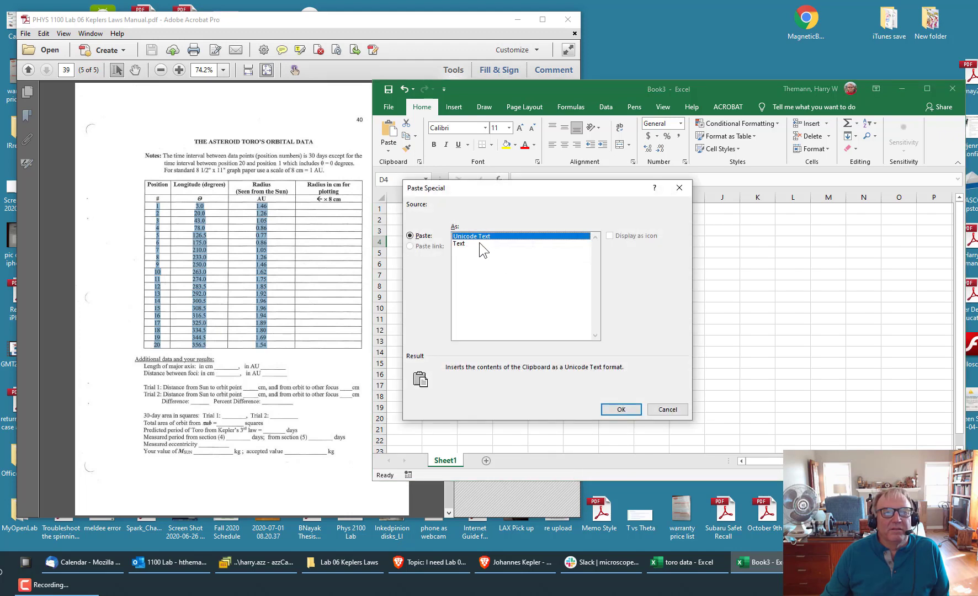
{"action": "left_click", "coordinate": [621, 409]}
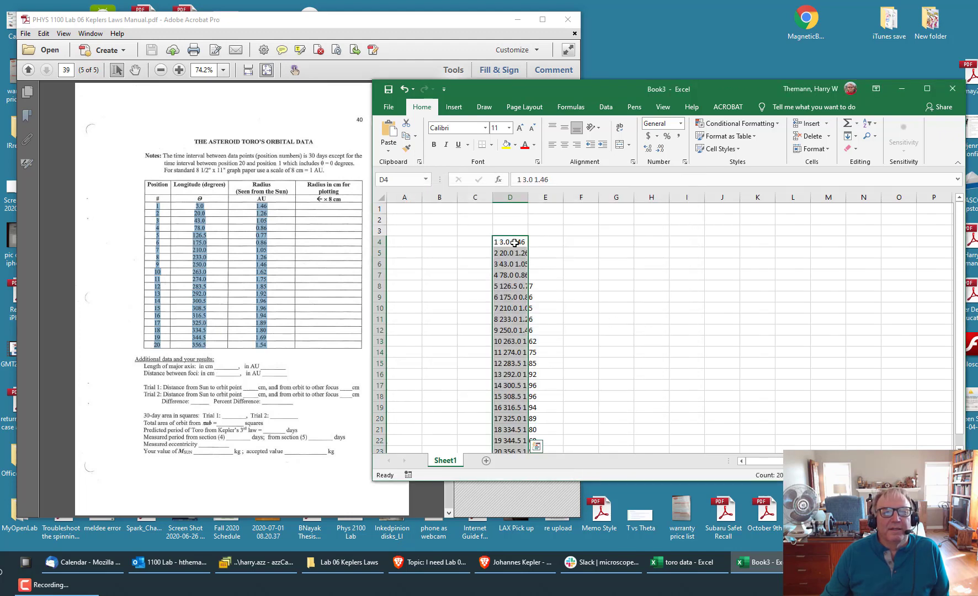
{"action": "left_click", "coordinate": [514, 241]}
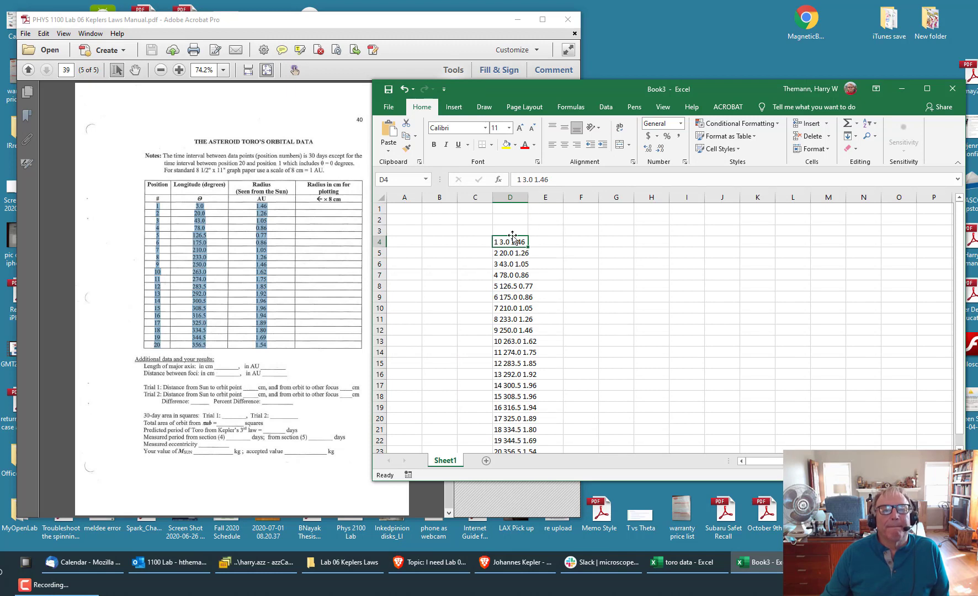
{"action": "left_click", "coordinate": [507, 254]}
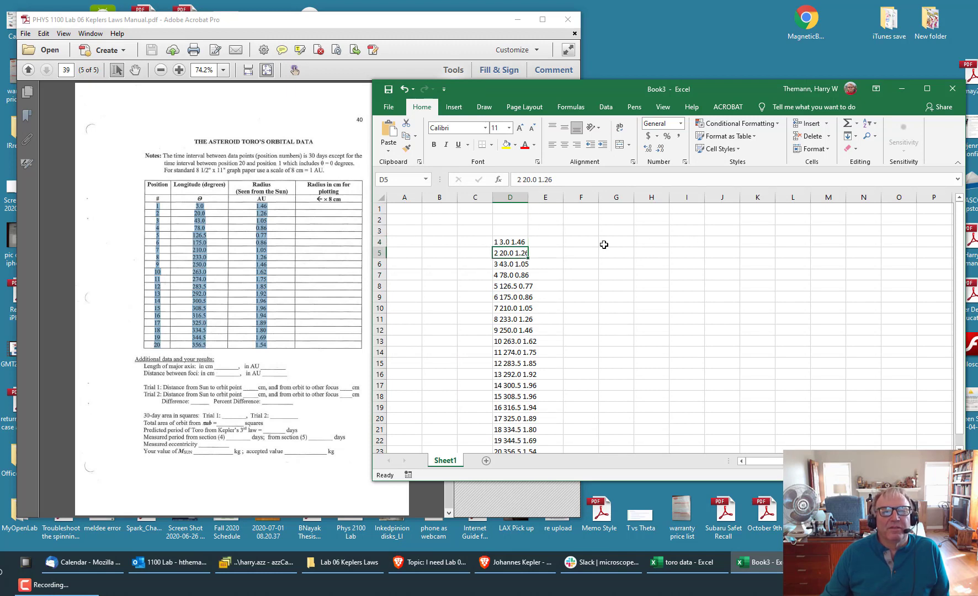
{"action": "left_click", "coordinate": [547, 241]}
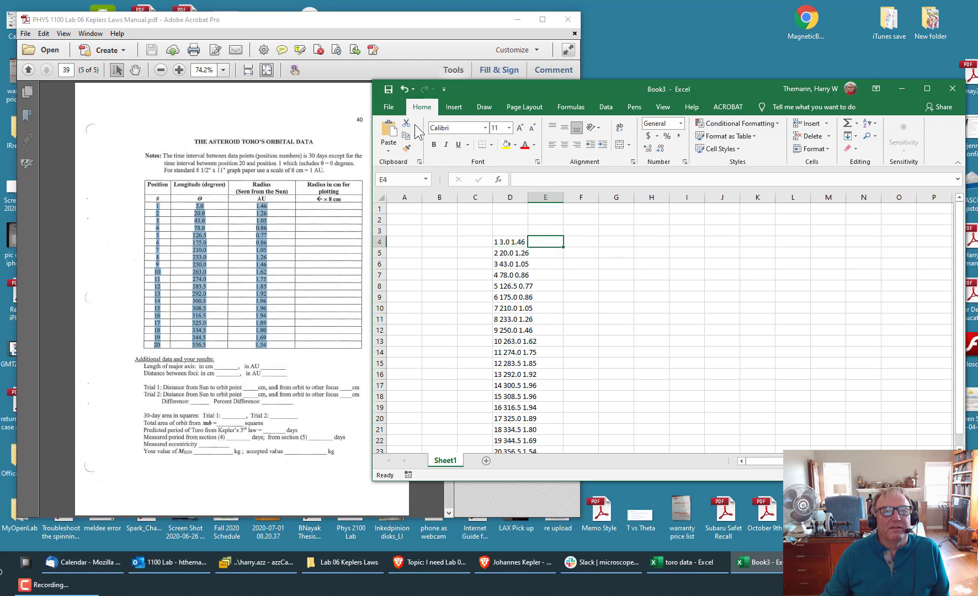
{"action": "left_click", "coordinate": [405, 89]}
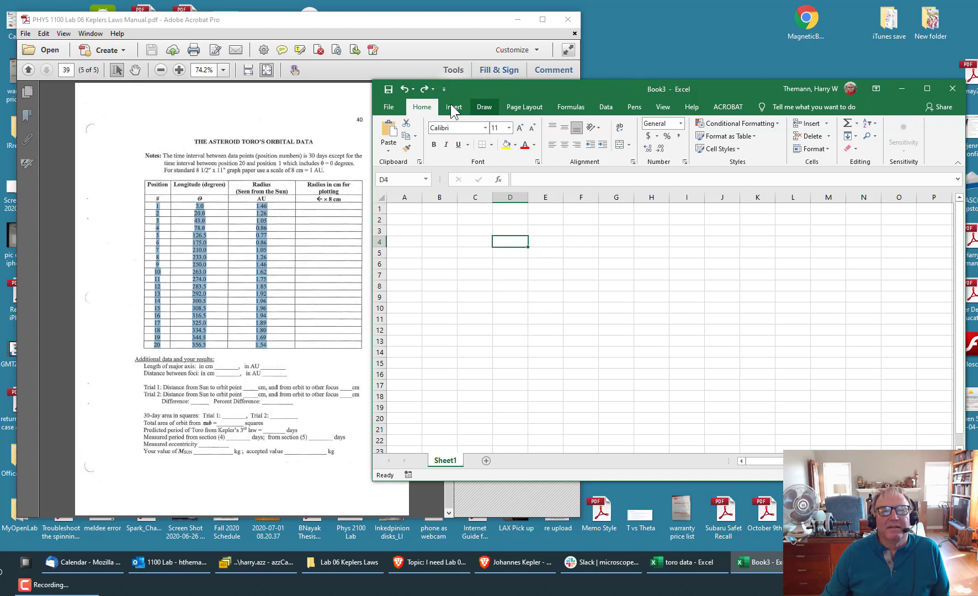
{"action": "left_click", "coordinate": [606, 107]}
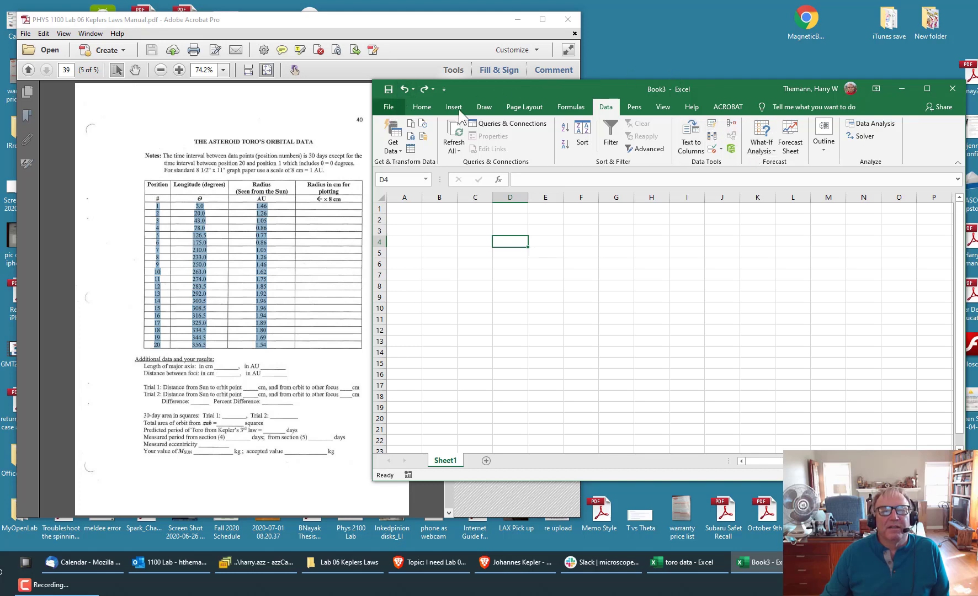
{"action": "left_click", "coordinate": [928, 88]}
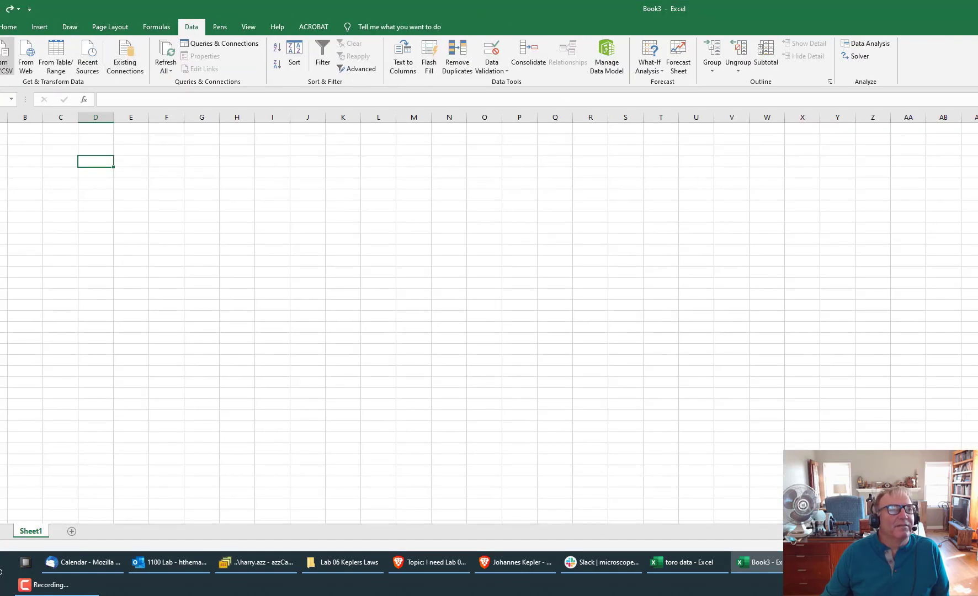
{"action": "left_click", "coordinate": [0, 58]}
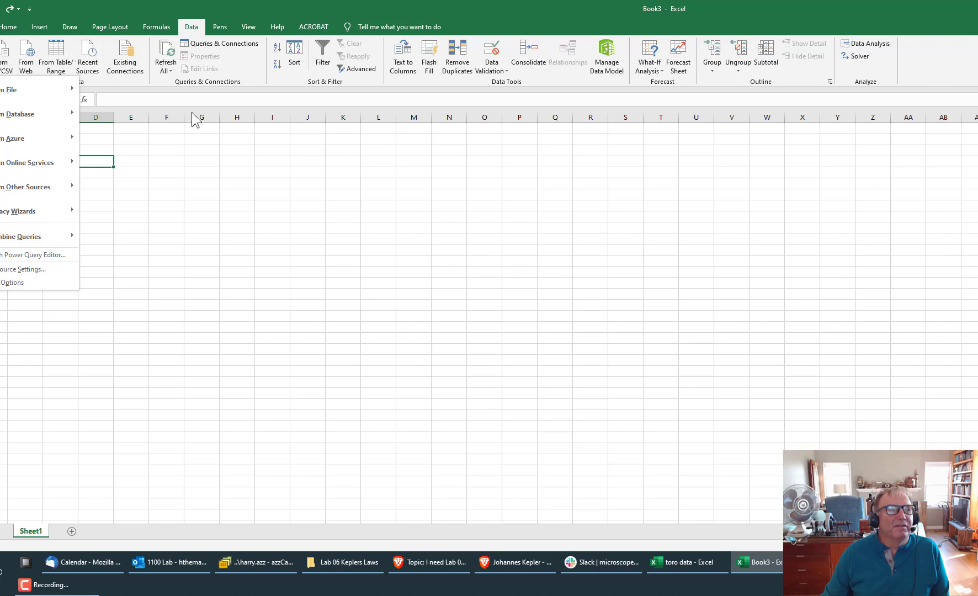
{"action": "left_click", "coordinate": [221, 171]}
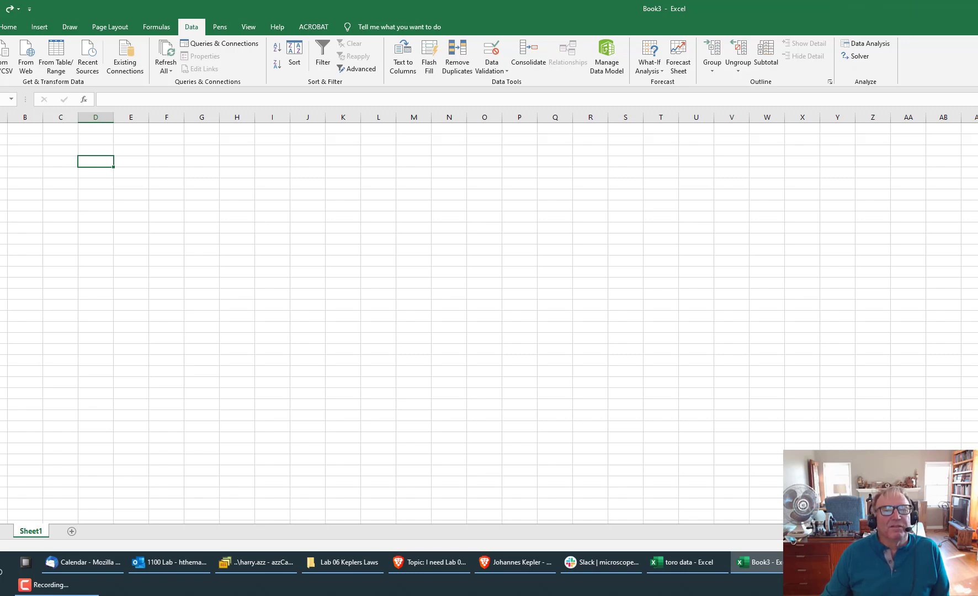
Create a blank document in Word and place its reduced window beside the PDF's Toro table
{"action": "left_click", "coordinate": [977, 9]}
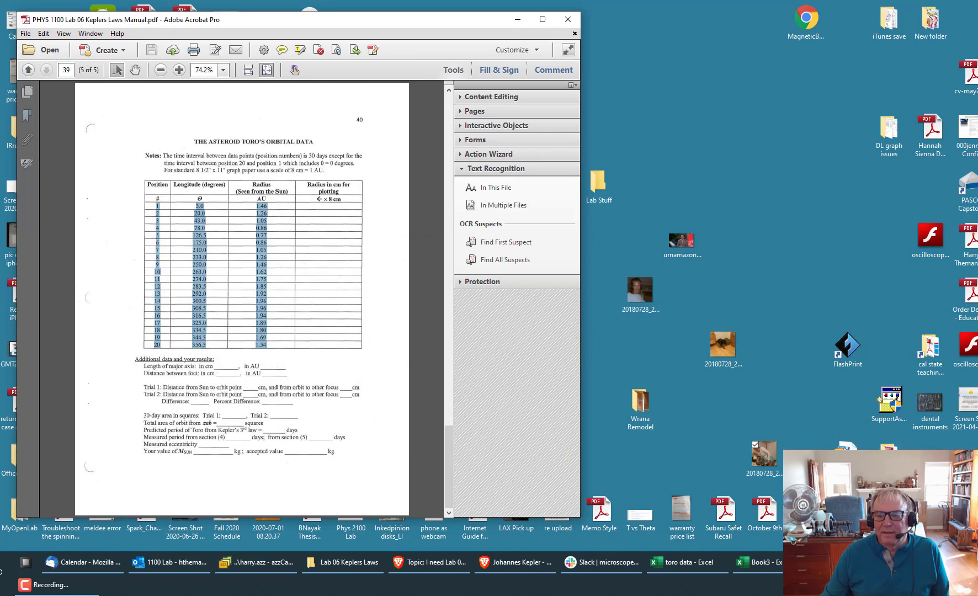
{"action": "left_click", "coordinate": [860, 562]}
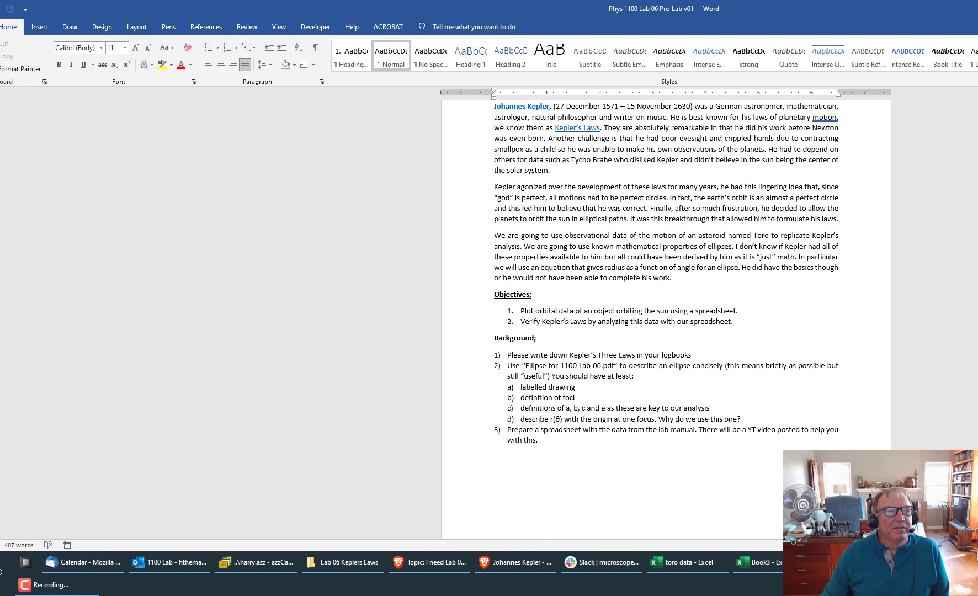
{"action": "key", "text": "alt+f"}
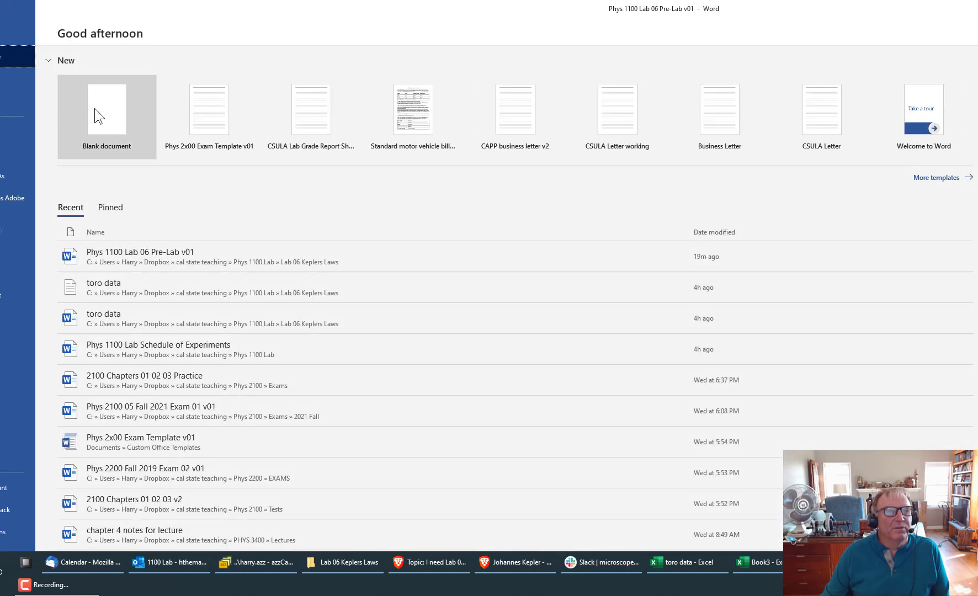
{"action": "left_click", "coordinate": [95, 109]}
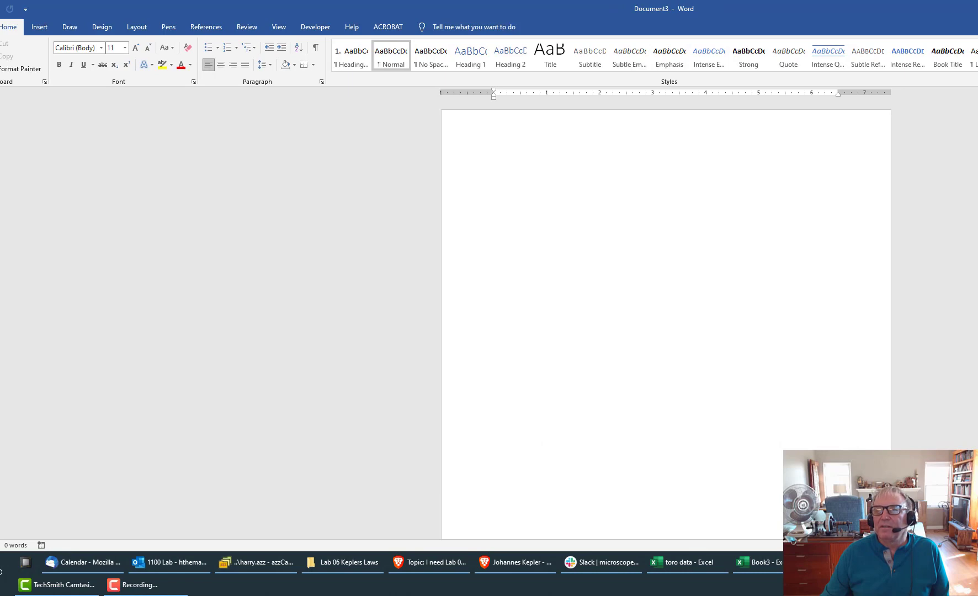
{"action": "key", "text": "super+Down"}
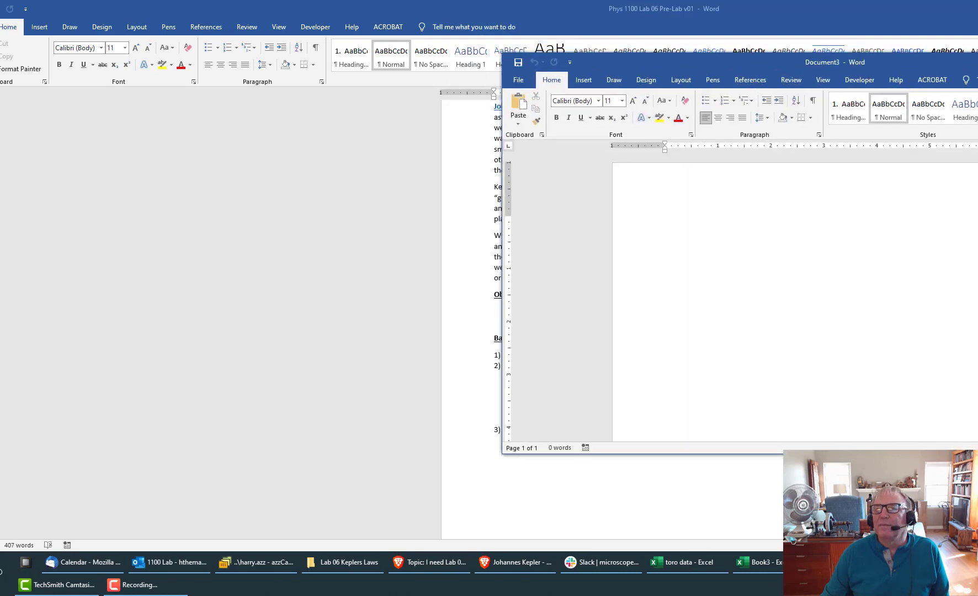
{"action": "key", "text": "alt+Tab"}
{"action": "key", "text": "super+Down"}
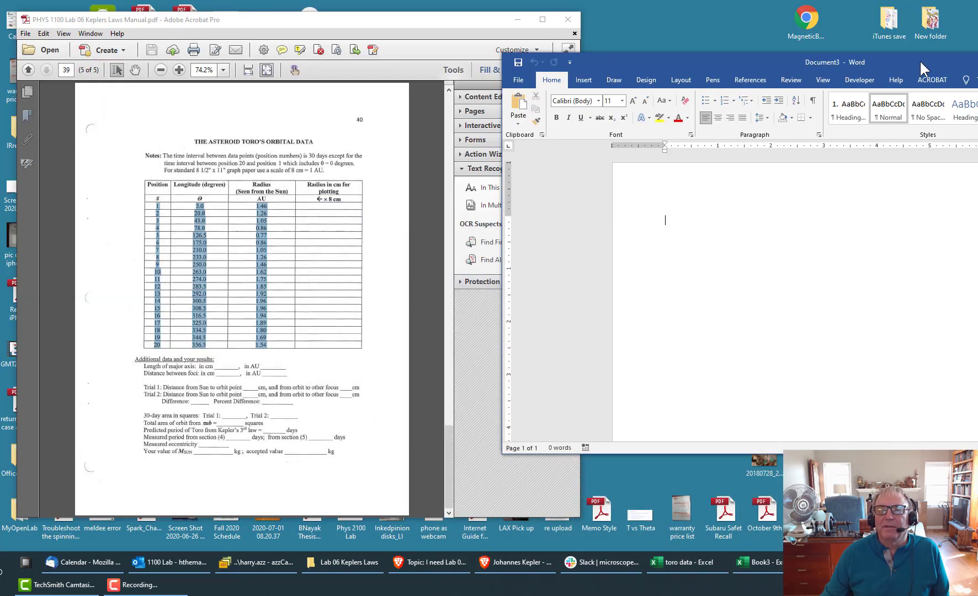
{"action": "left_click_drag", "start_coordinate": [919, 60], "coordinate": [692, 55]}
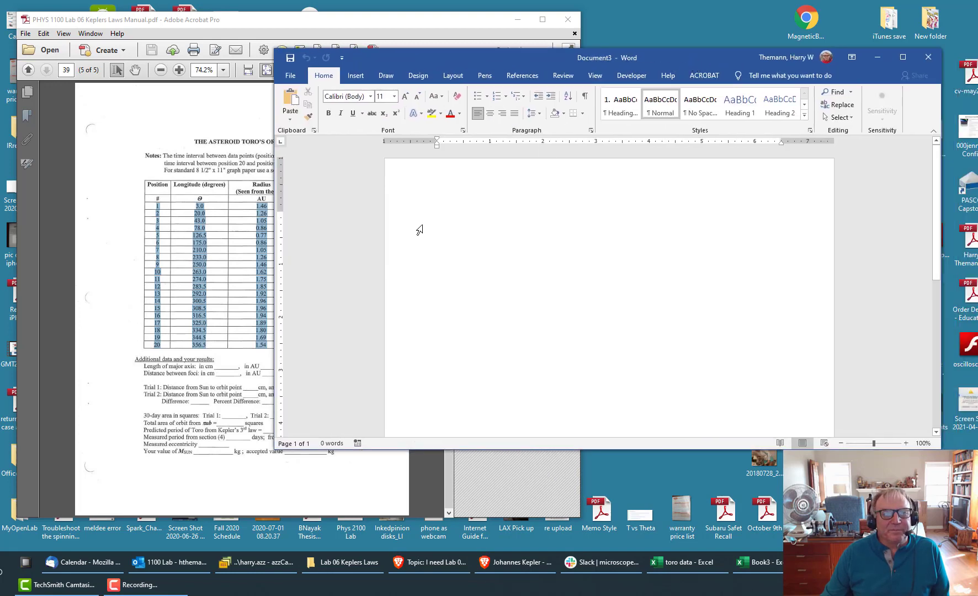
Paste the copied Toro data into the blank document with merged formatting and enlarge all its text to 16 pt
{"action": "right_click", "coordinate": [443, 214]}
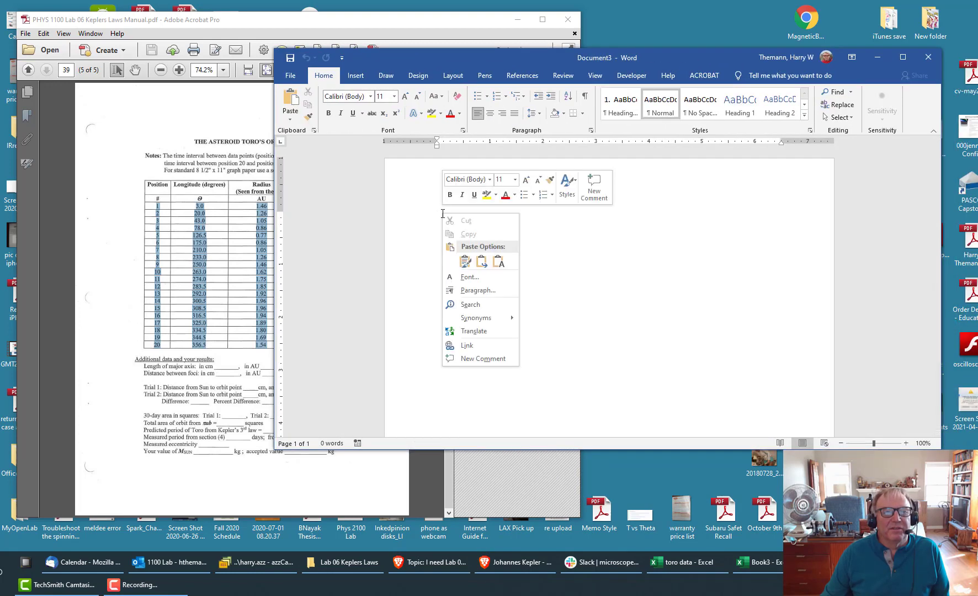
{"action": "left_click", "coordinate": [483, 264]}
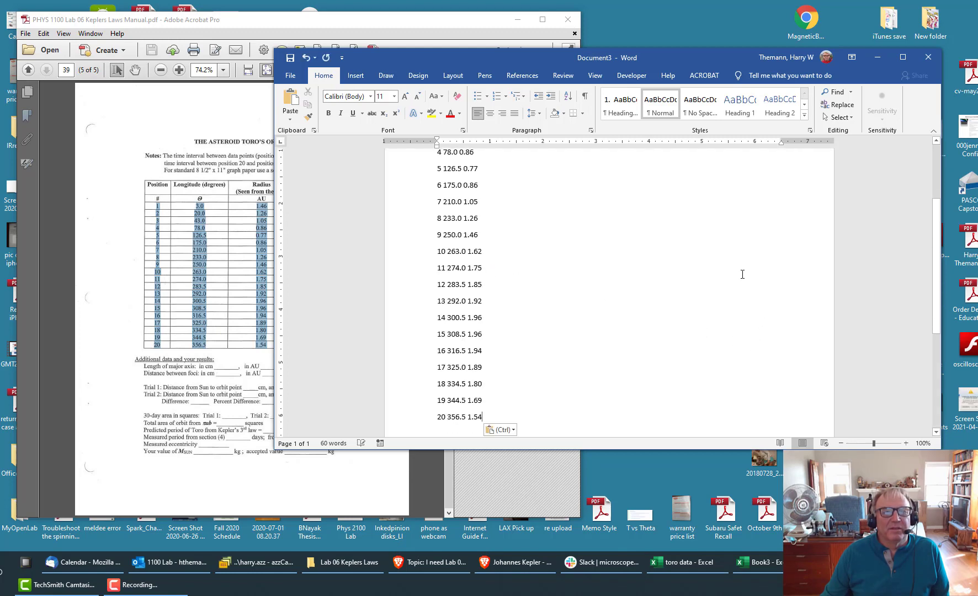
{"action": "left_click", "coordinate": [937, 184]}
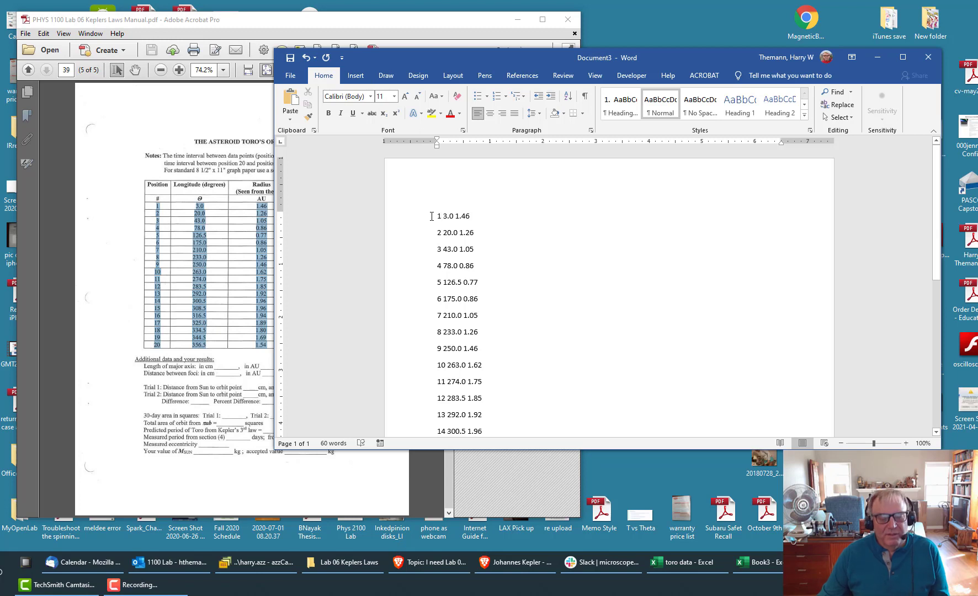
{"action": "key", "text": "ctrl+a"}
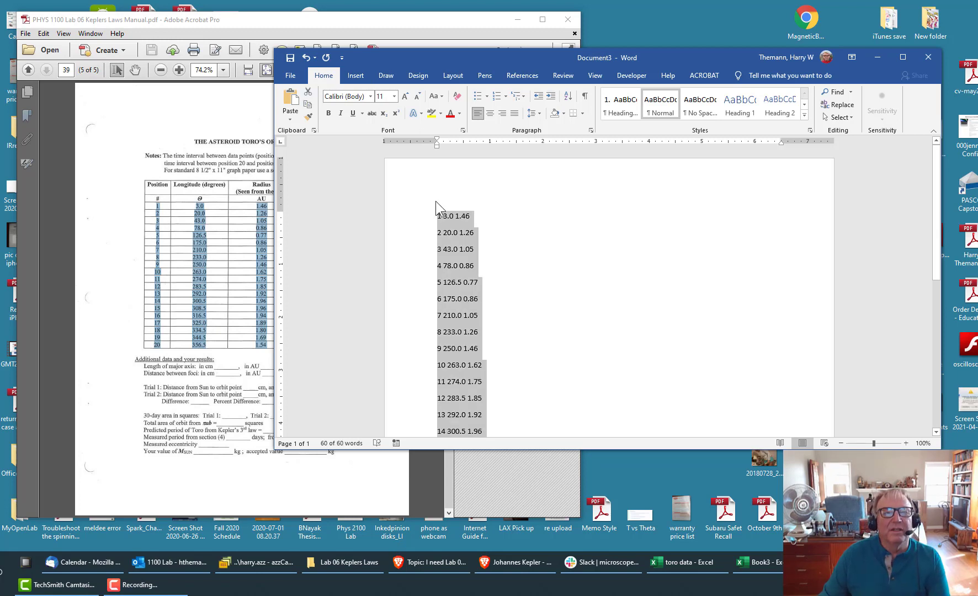
{"action": "left_click", "coordinate": [404, 98]}
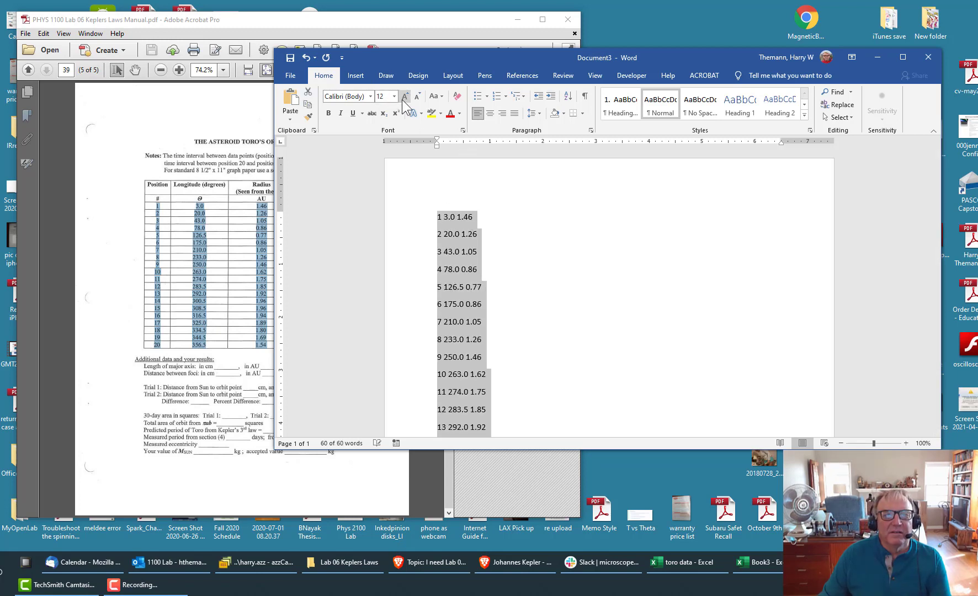
{"action": "left_click", "coordinate": [403, 98]}
{"action": "left_click", "coordinate": [403, 99]}
{"action": "left_click", "coordinate": [632, 265]}
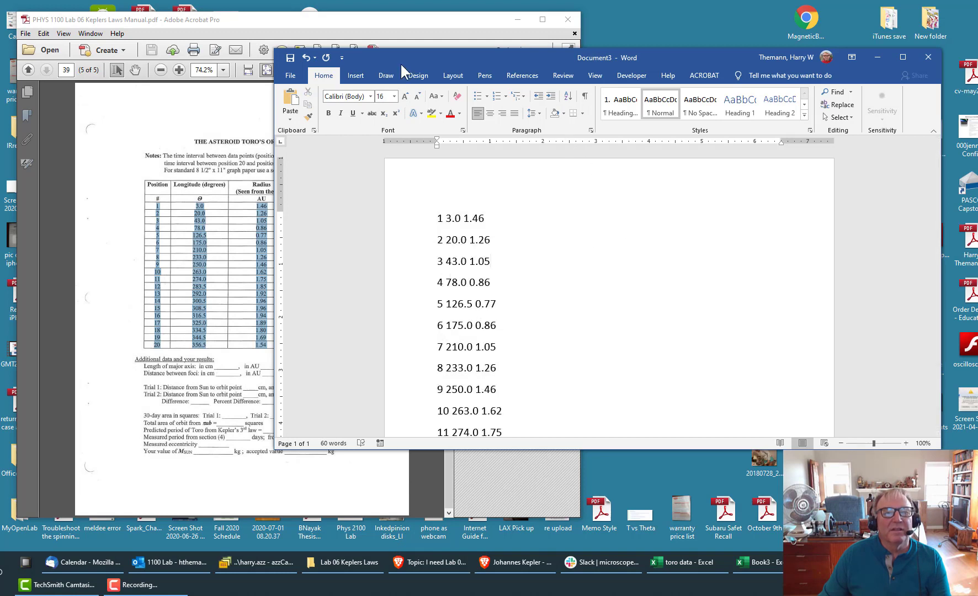
Show the formatting marks in the document and place the cursor before 3.0 in the first data row
{"action": "left_click", "coordinate": [588, 99]}
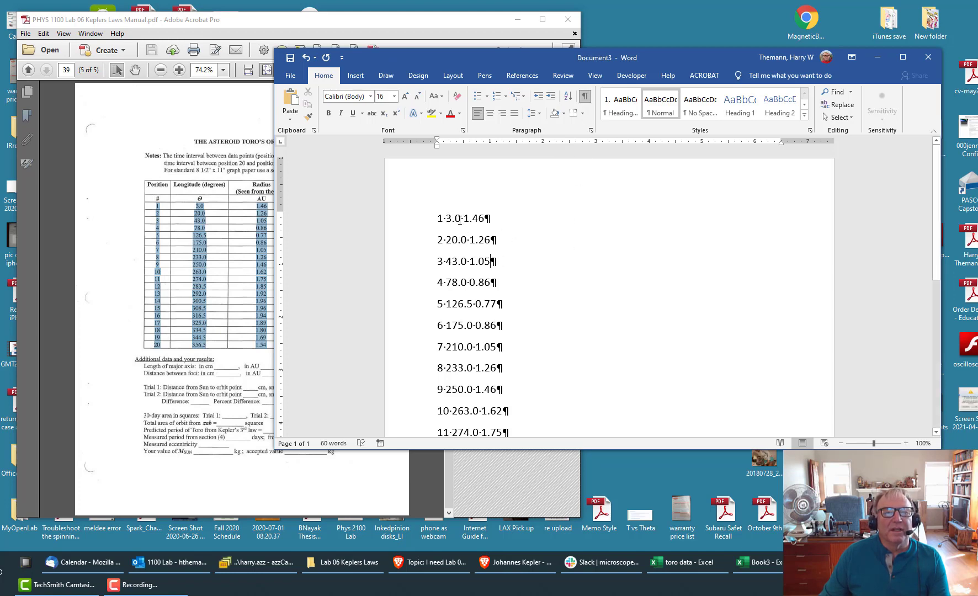
{"action": "left_click", "coordinate": [446, 219]}
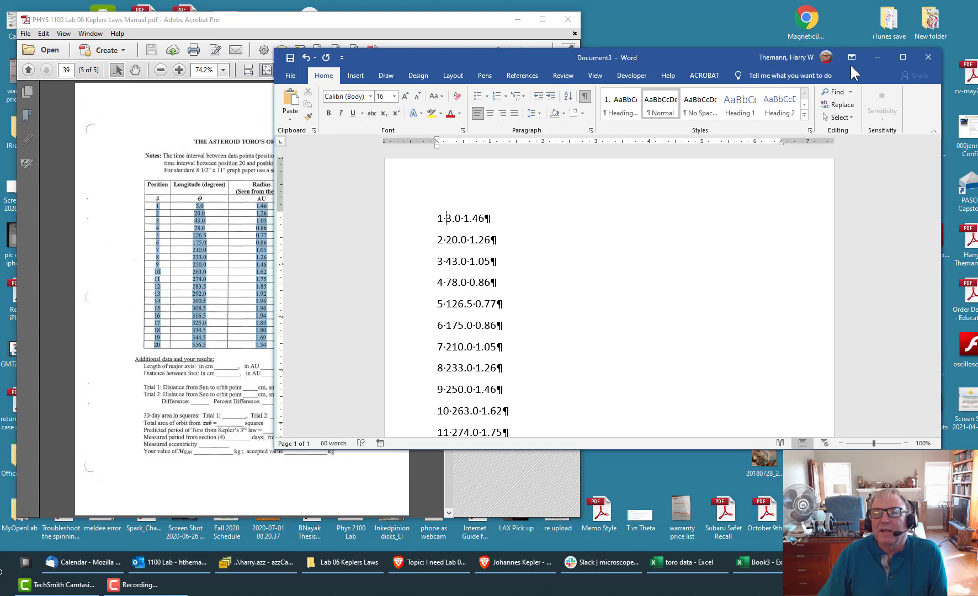
Start a find-and-replace with a single space as the search text, an empty replacement, and the extended options shown
{"action": "left_click", "coordinate": [839, 106]}
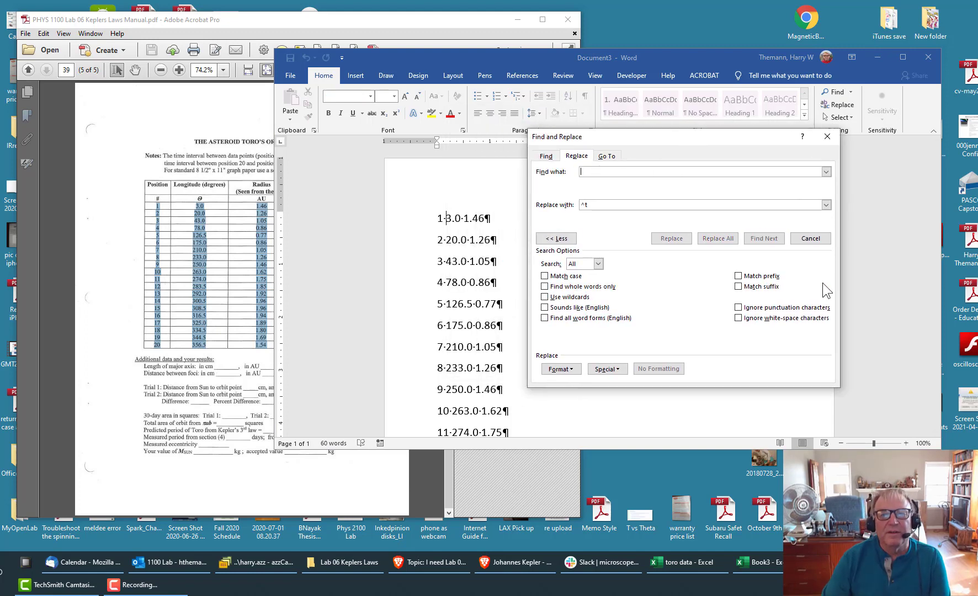
{"action": "left_click", "coordinate": [598, 203]}
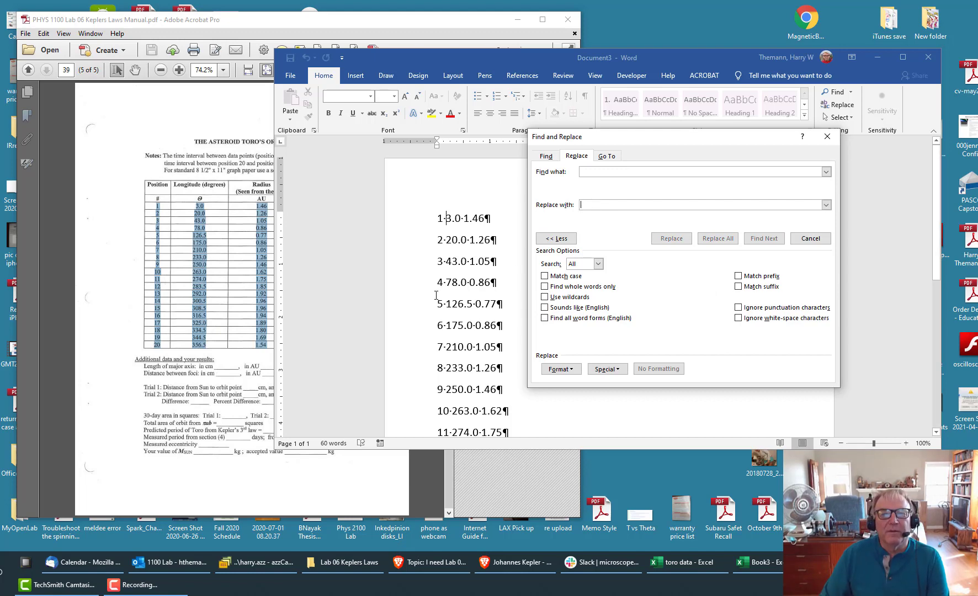
{"action": "left_click", "coordinate": [557, 238]}
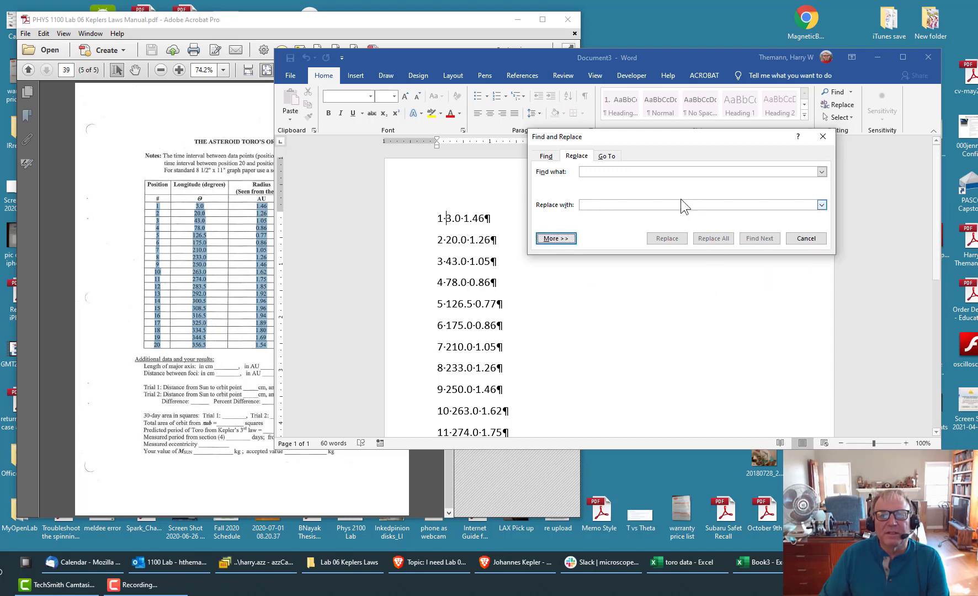
{"action": "left_click", "coordinate": [609, 171]}
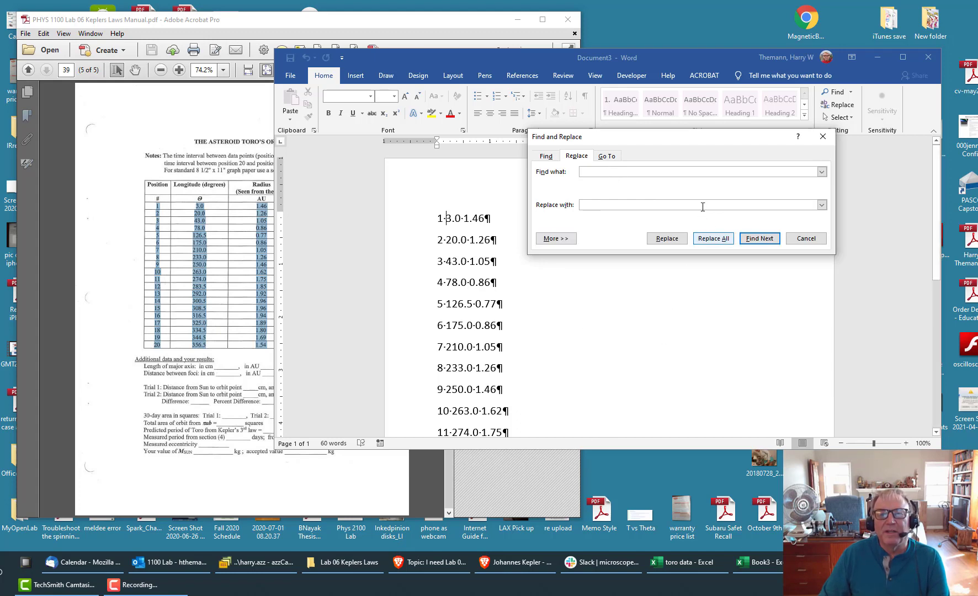
{"action": "left_click", "coordinate": [600, 176]}
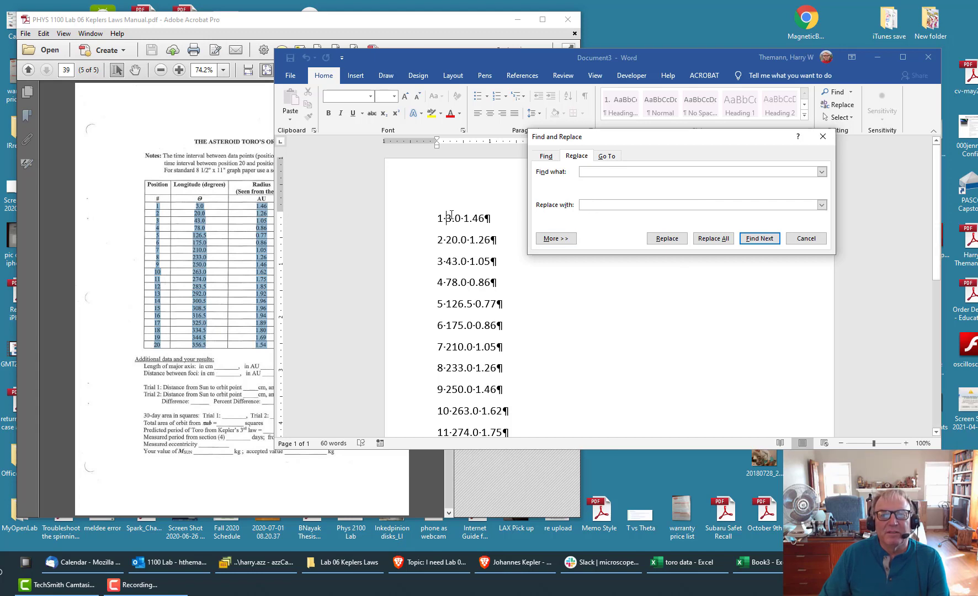
{"action": "left_click", "coordinate": [552, 239]}
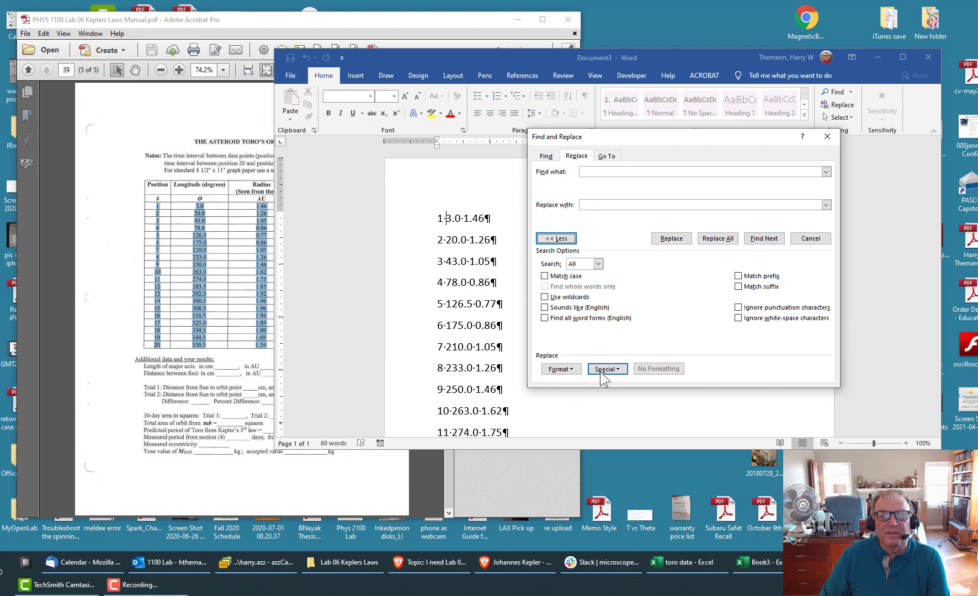
{"action": "left_click", "coordinate": [559, 239]}
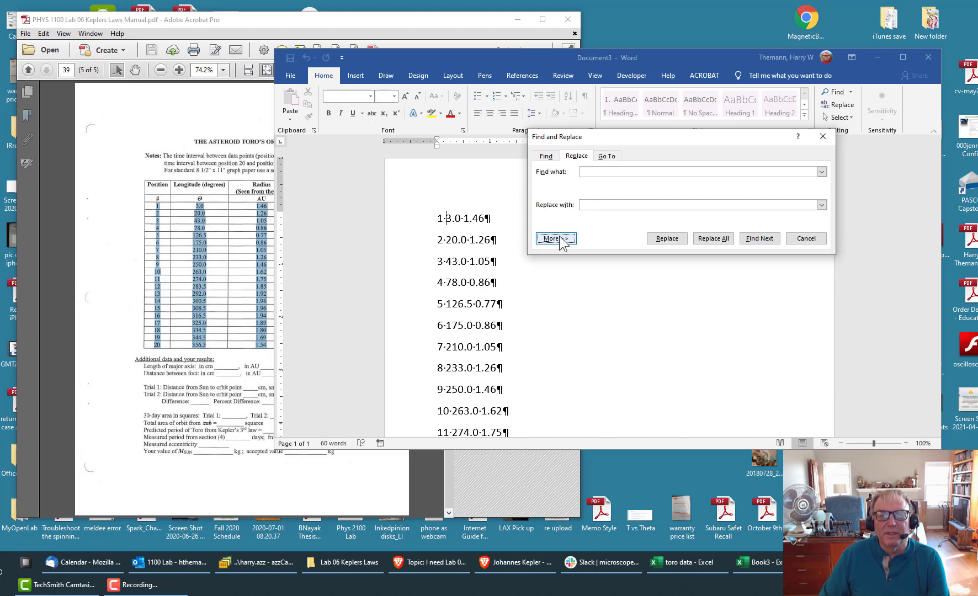
{"action": "left_click", "coordinate": [559, 240]}
{"action": "left_click", "coordinate": [610, 373]}
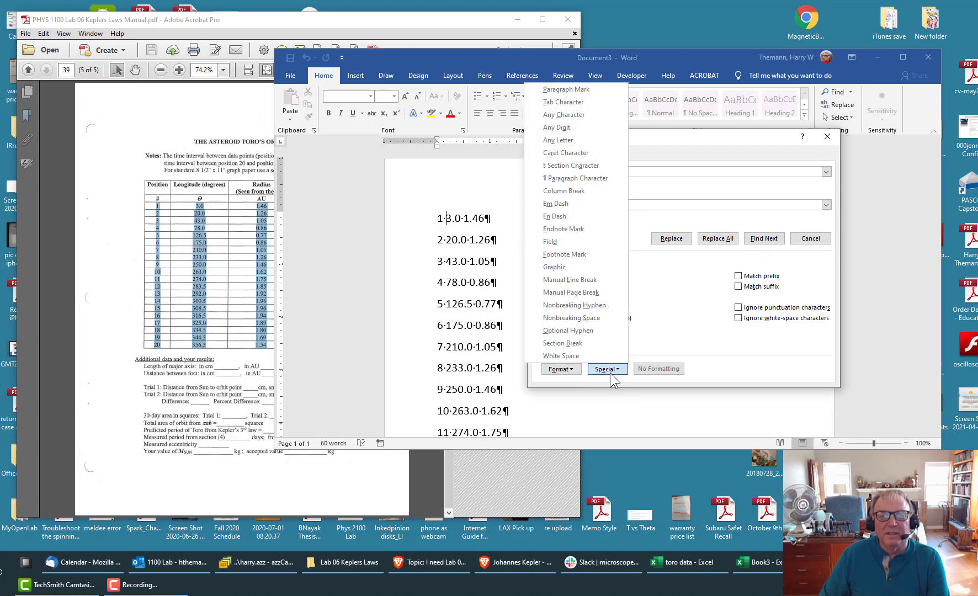
{"action": "left_click", "coordinate": [563, 103]}
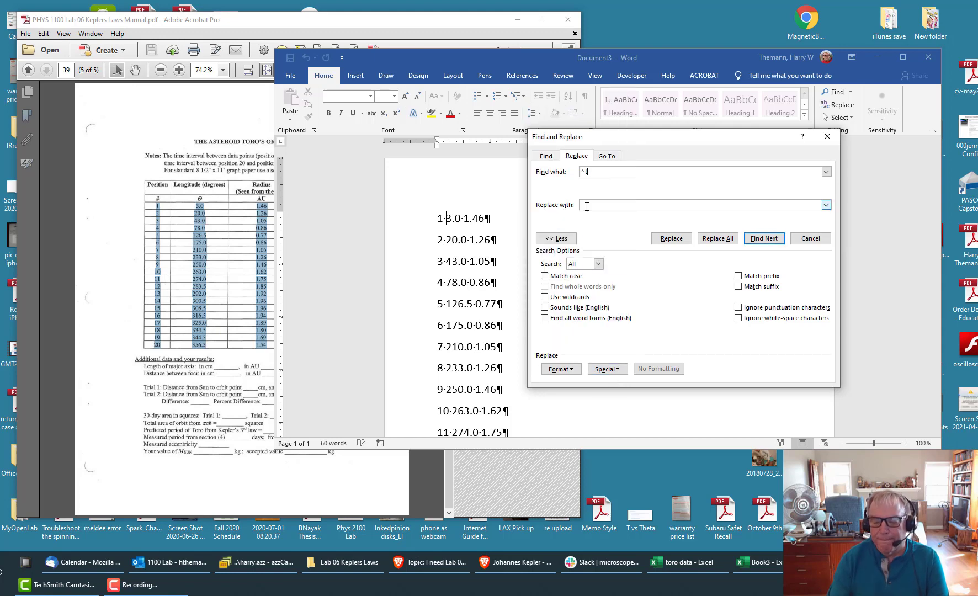
{"action": "key", "text": "BackSpace"}
{"action": "key", "text": "BackSpace"}
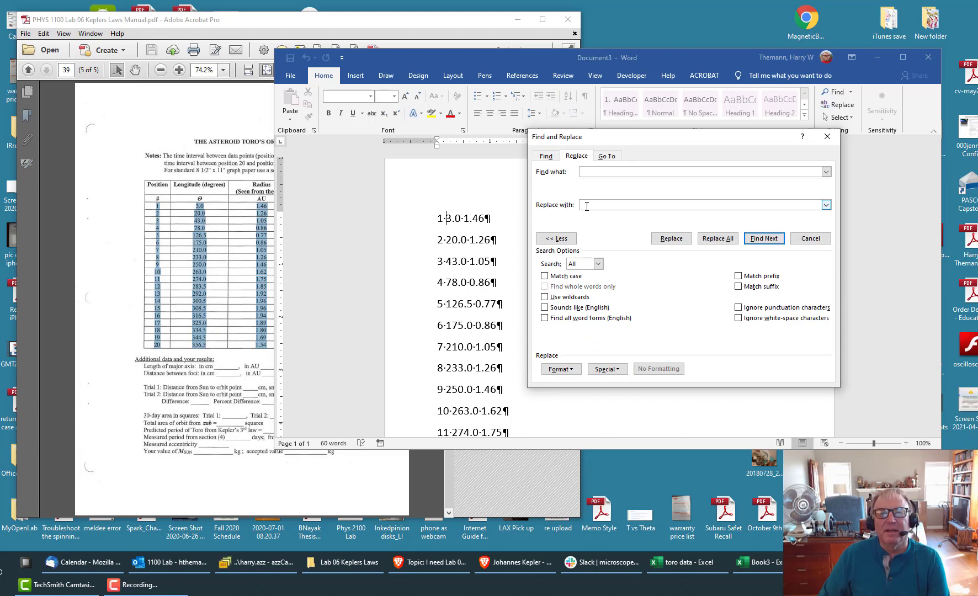
Replace every space in the document with a tab character (^t) and check the data rows down to row 20
{"action": "left_click", "coordinate": [607, 369]}
{"action": "left_click", "coordinate": [565, 191]}
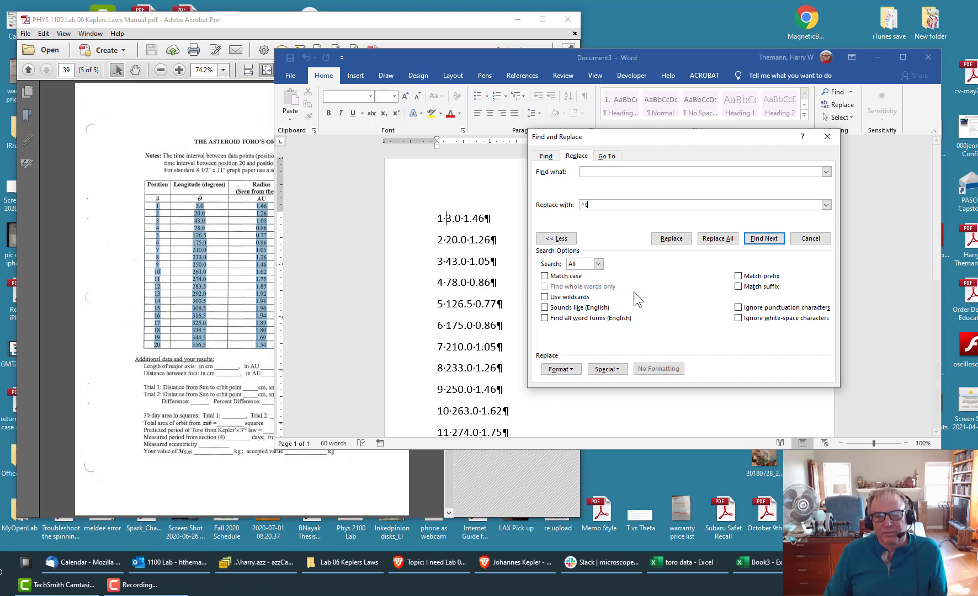
{"action": "left_click", "coordinate": [721, 243]}
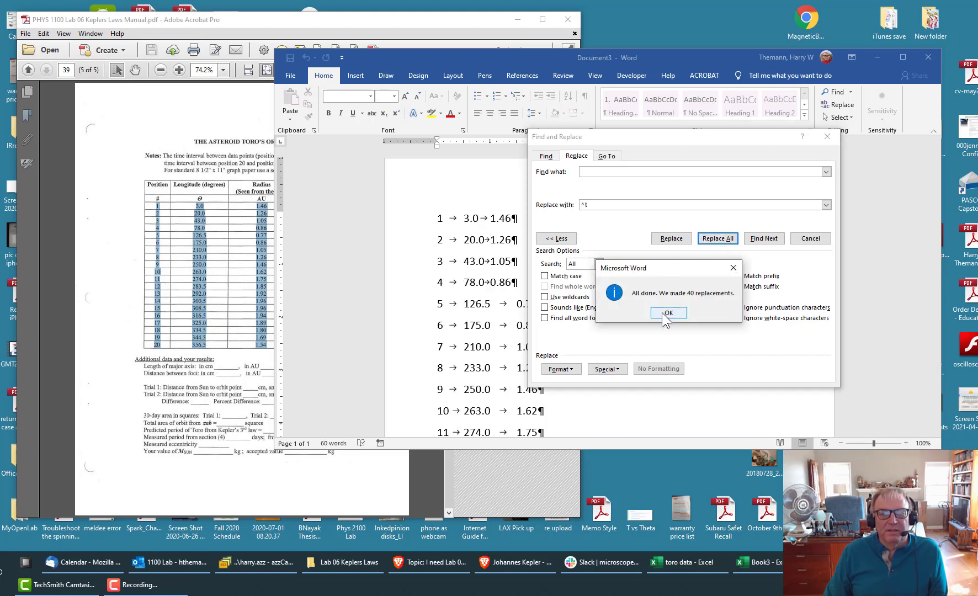
{"action": "left_click", "coordinate": [664, 314]}
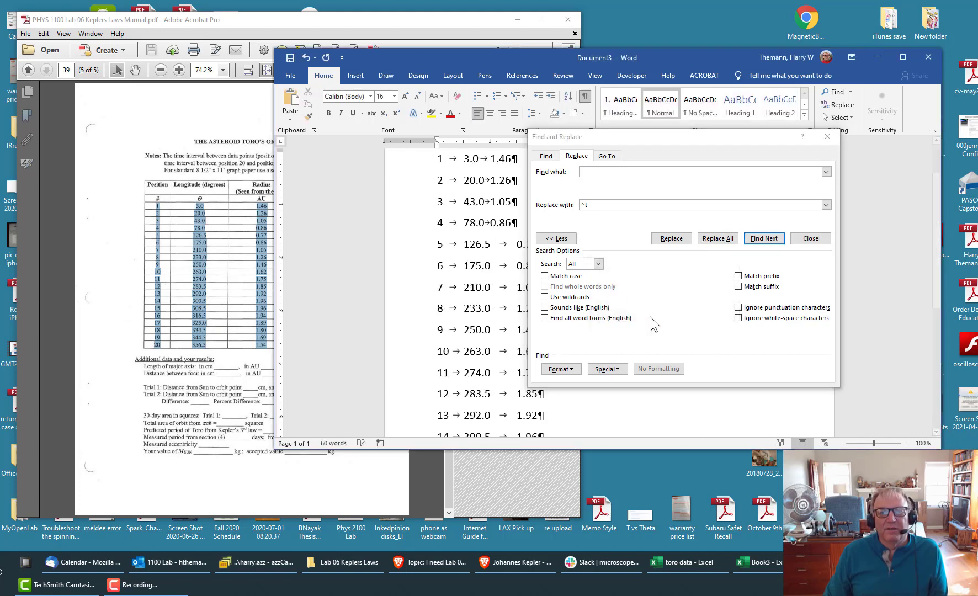
{"action": "left_click", "coordinate": [828, 138]}
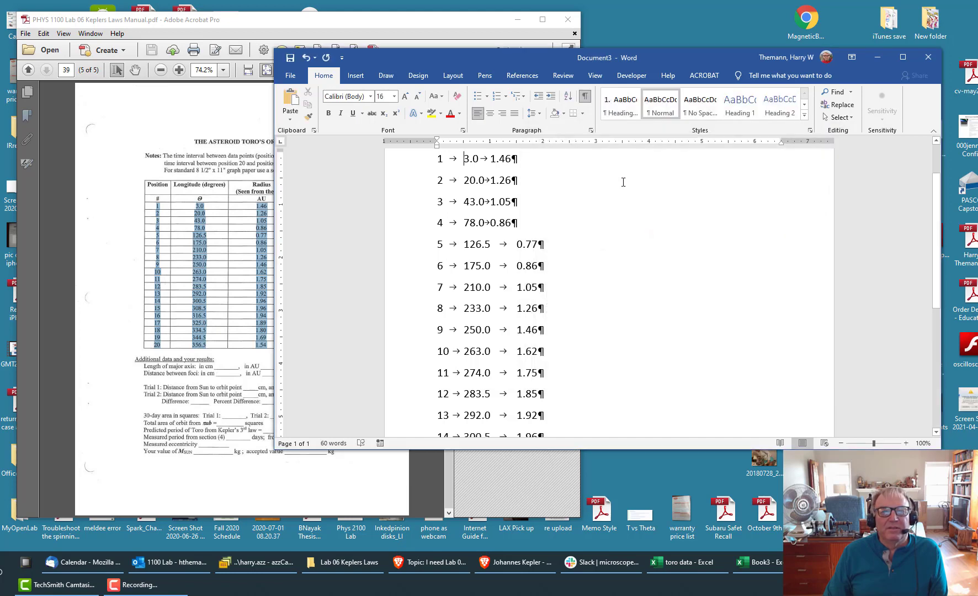
{"action": "scroll", "coordinate": [476, 193], "scroll_direction": "up", "scroll_amount": 2}
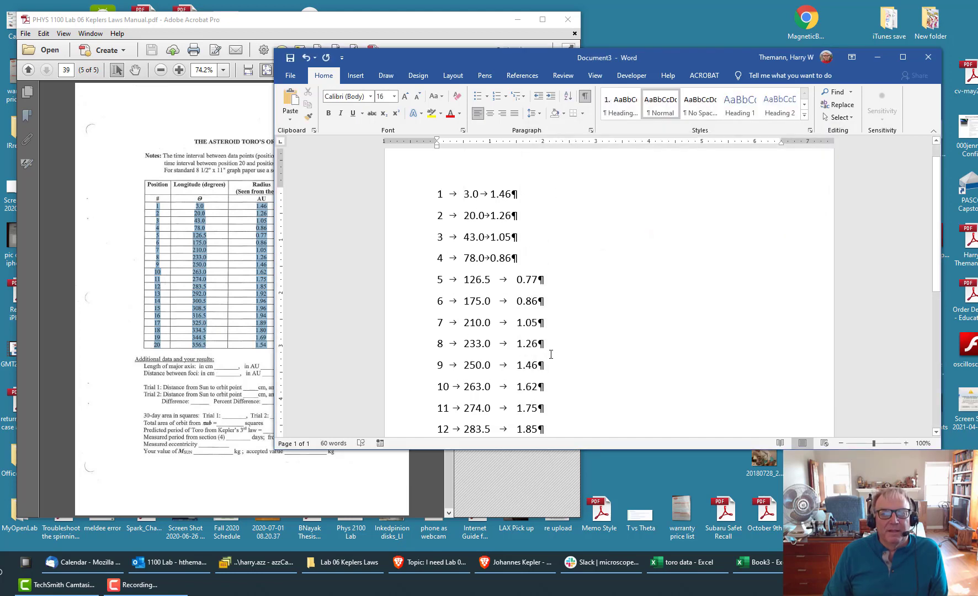
{"action": "scroll", "coordinate": [482, 314], "scroll_direction": "down", "scroll_amount": 9}
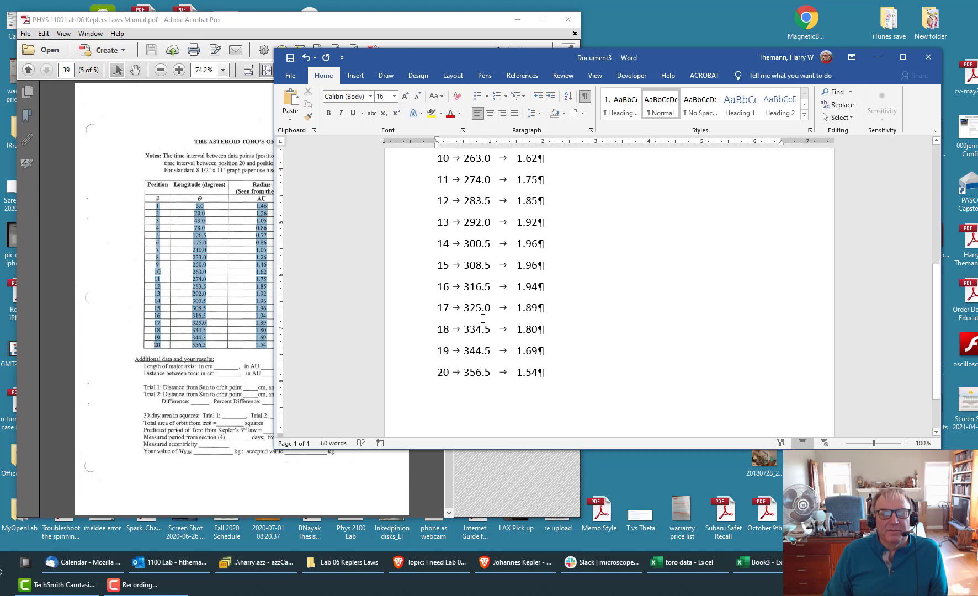
{"action": "scroll", "coordinate": [500, 254], "scroll_direction": "up", "scroll_amount": 9}
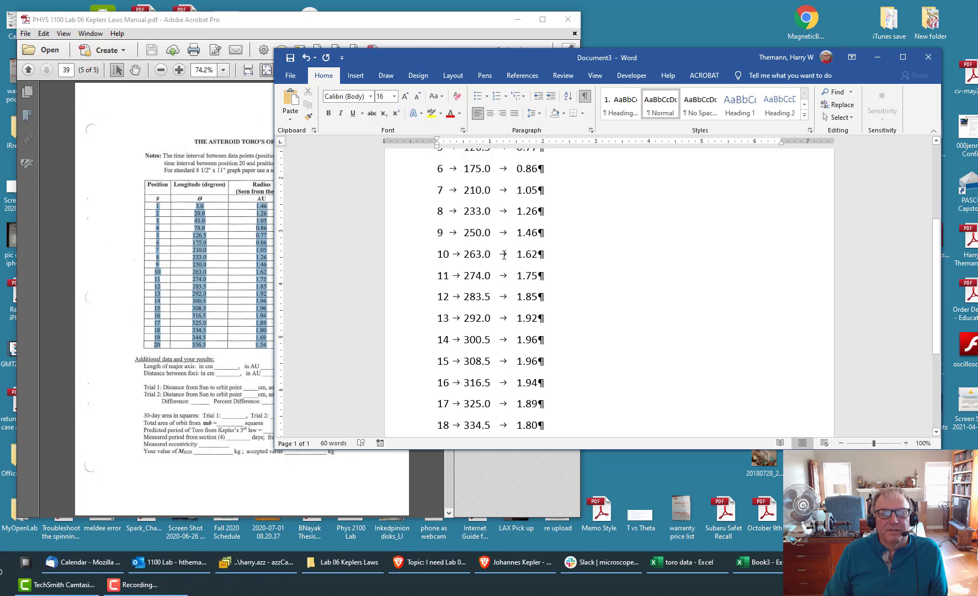
{"action": "scroll", "coordinate": [515, 255], "scroll_direction": "up", "scroll_amount": 1}
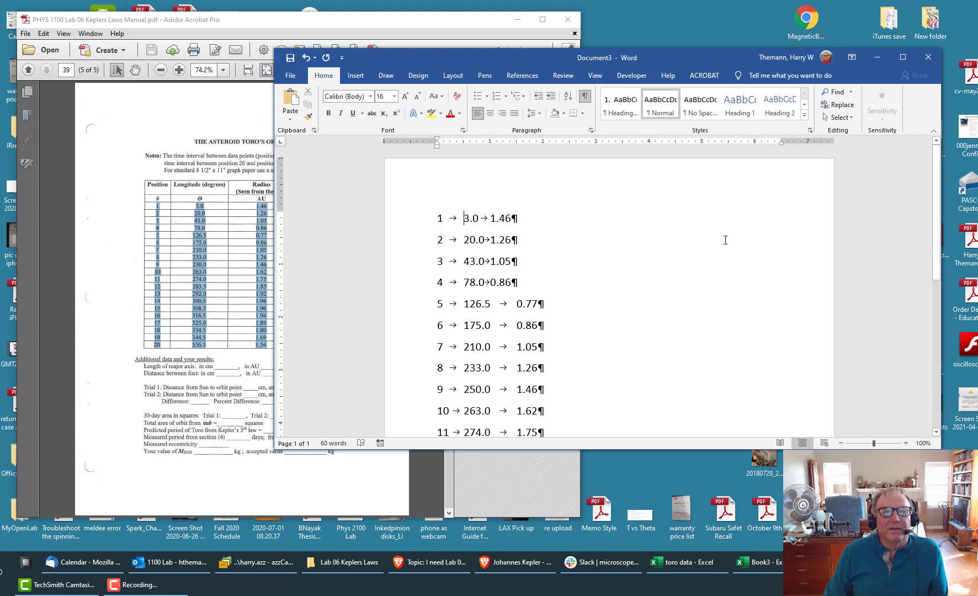
Reselect and copy the position, longitude and radius values of rows 1 to 20 in the PDF, and try pasting them into the Word document
{"action": "left_click", "coordinate": [239, 263]}
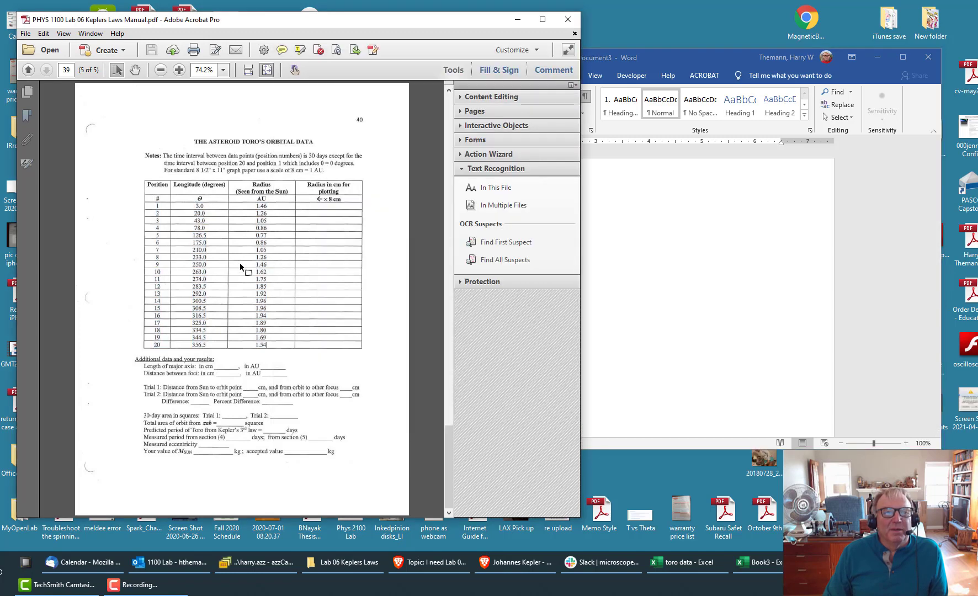
{"action": "left_click_drag", "start_coordinate": [152, 206], "coordinate": [185, 319]}
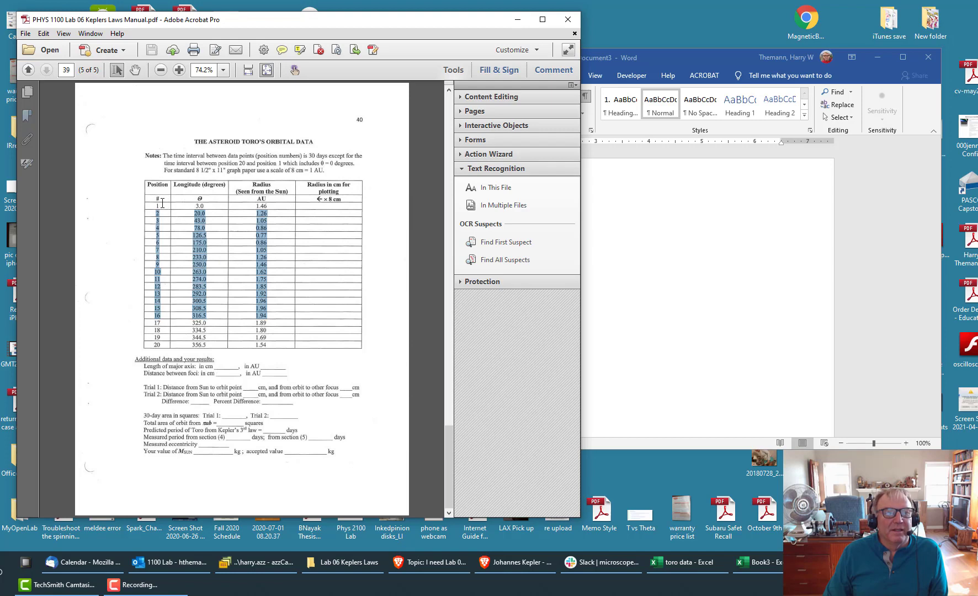
{"action": "left_click_drag", "start_coordinate": [156, 206], "coordinate": [259, 346]}
{"action": "key", "text": "ctrl+c"}
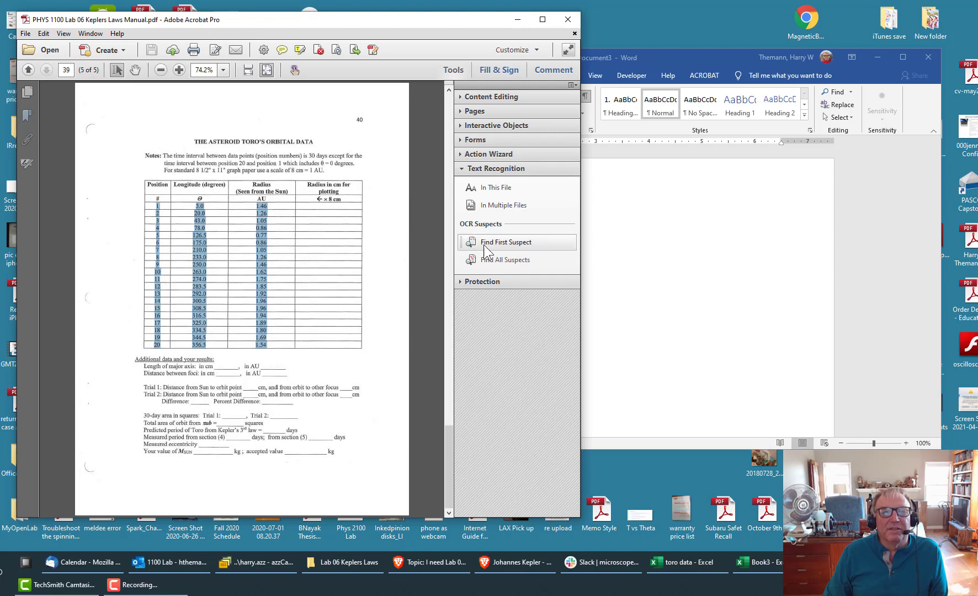
{"action": "left_click", "coordinate": [652, 267]}
{"action": "key", "text": "ctrl+v"}
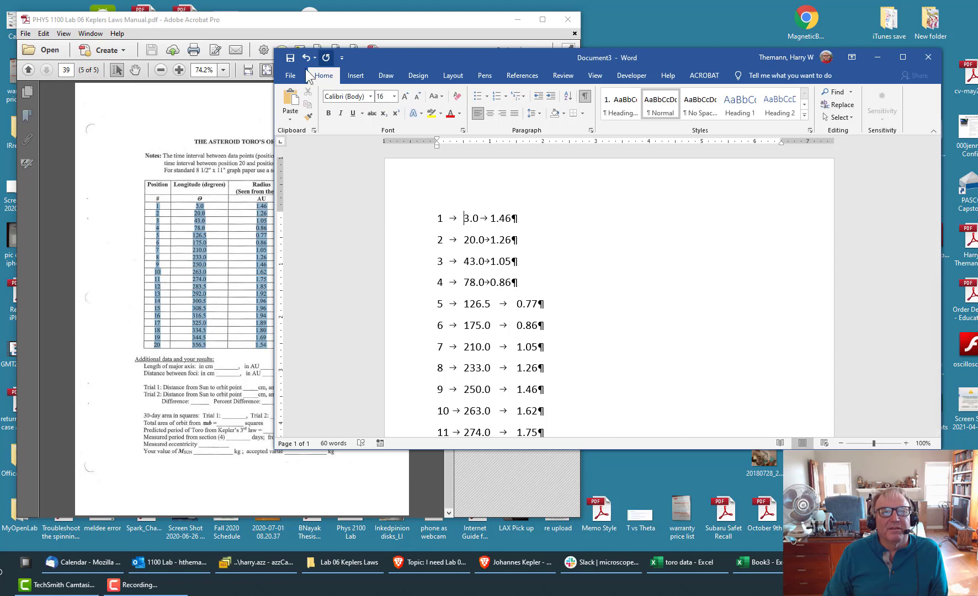
Start saving the document as a new file in the Lab 06 Keplers Laws folder with the Plain Text file type
{"action": "left_click", "coordinate": [289, 77]}
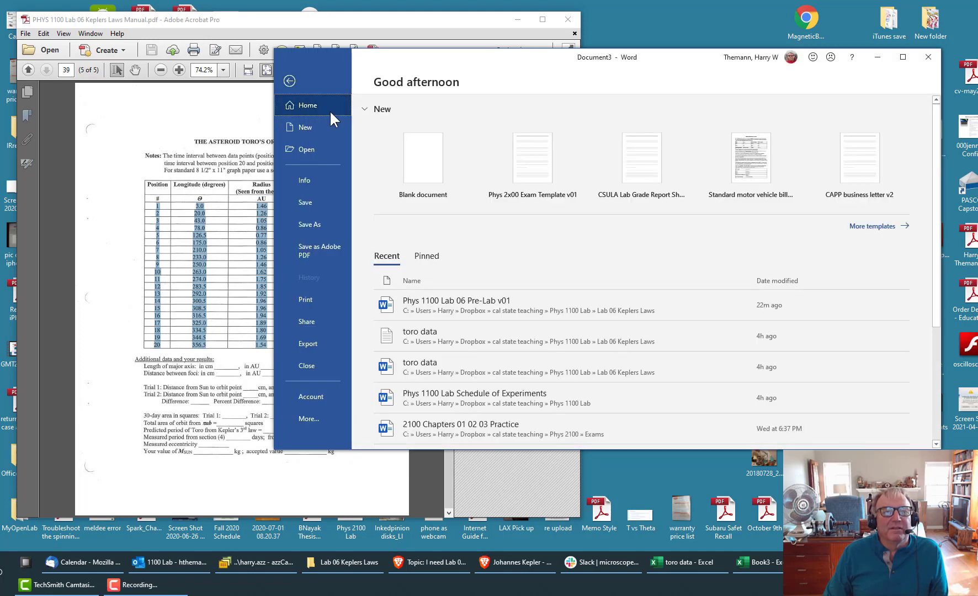
{"action": "left_click", "coordinate": [313, 221]}
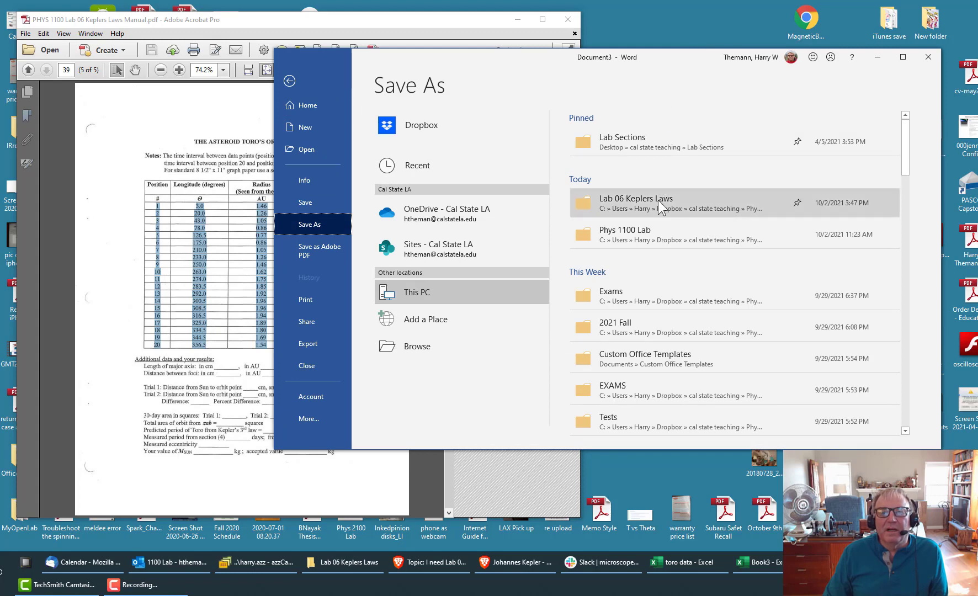
{"action": "left_click", "coordinate": [658, 199]}
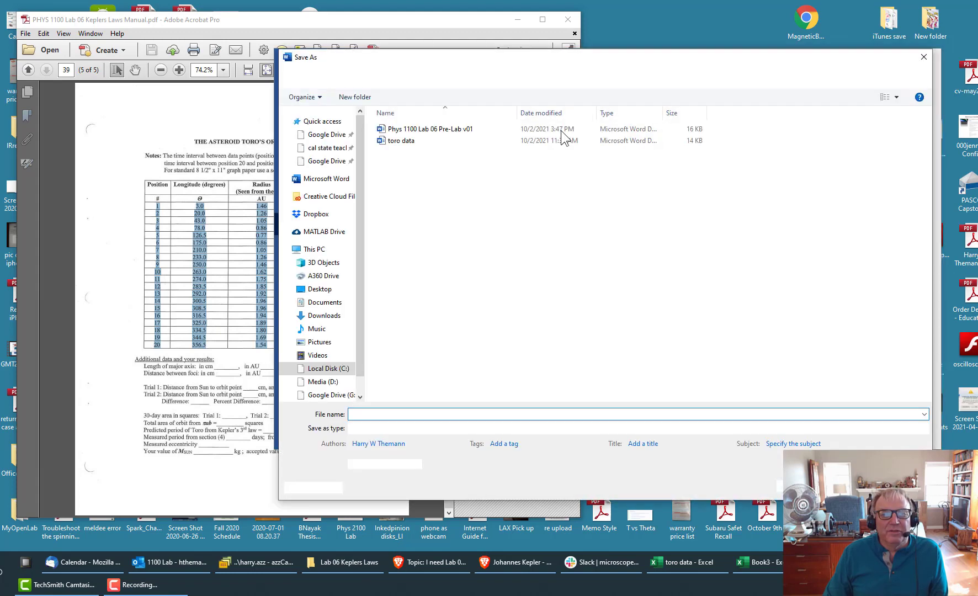
{"action": "left_click", "coordinate": [461, 433]}
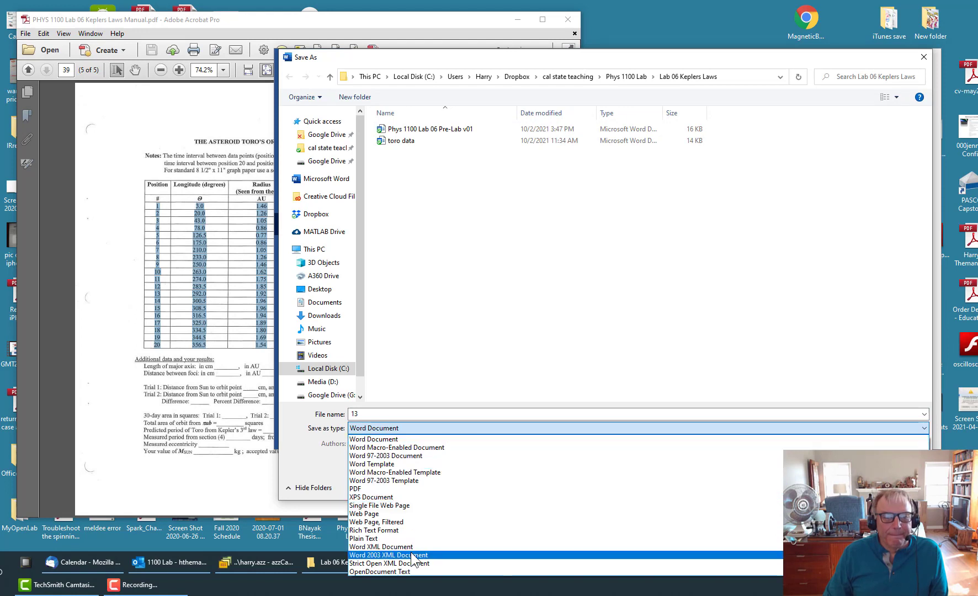
{"action": "left_click", "coordinate": [363, 540]}
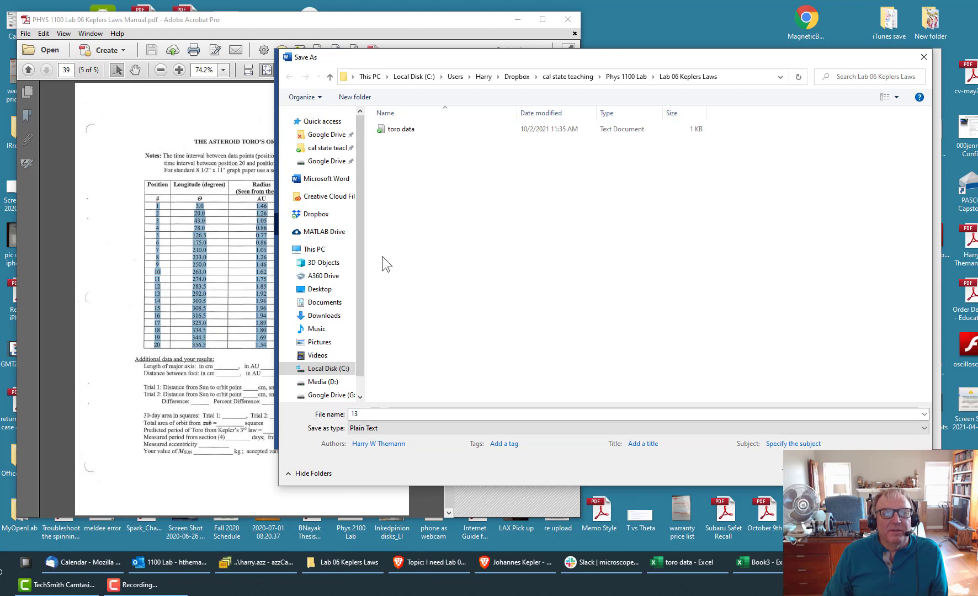
Name the text file "toro 01 data" and save it with the default Windows encoding and CR / LF line endings
{"action": "left_click", "coordinate": [409, 134]}
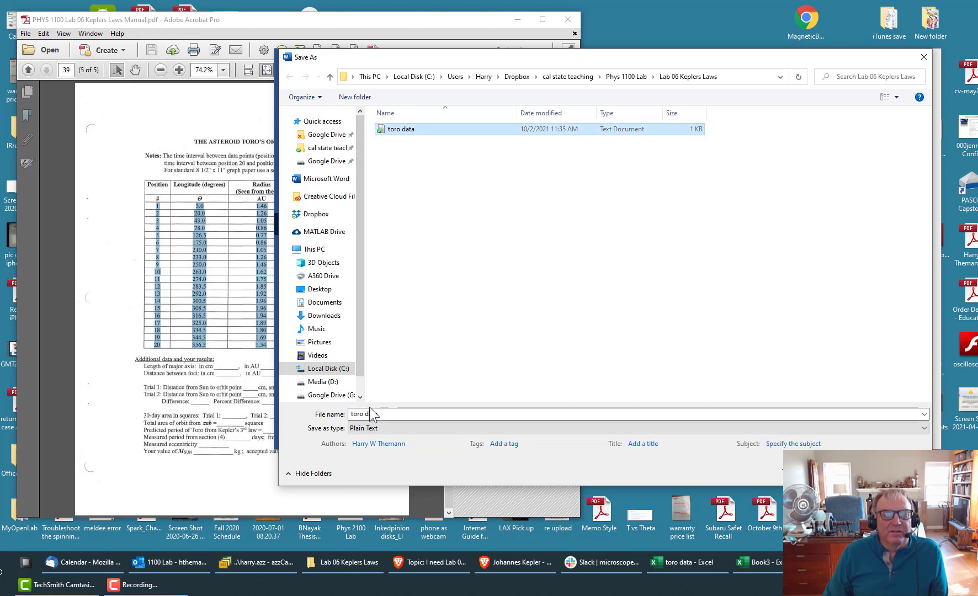
{"action": "left_click", "coordinate": [364, 415]}
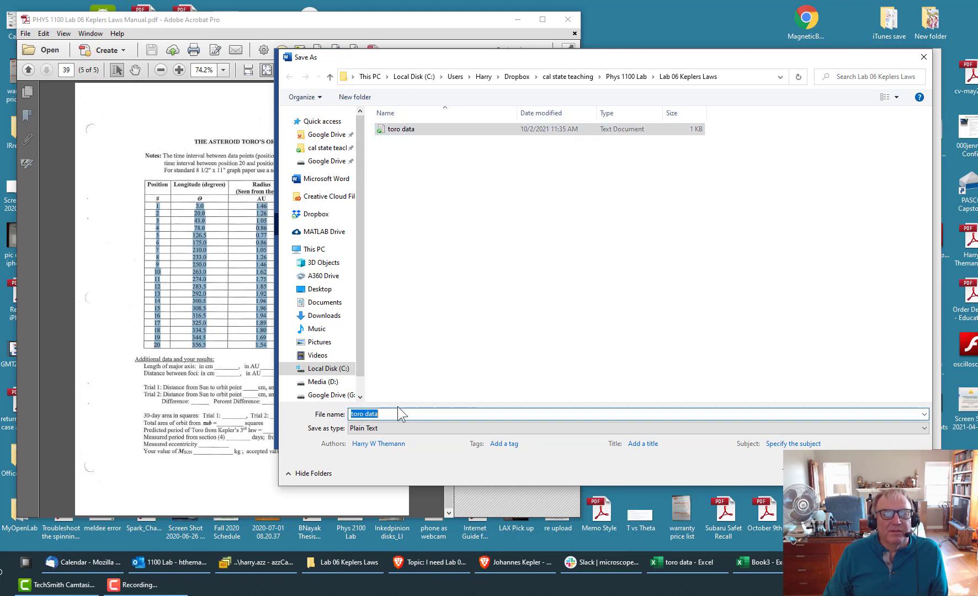
{"action": "left_click", "coordinate": [364, 415]}
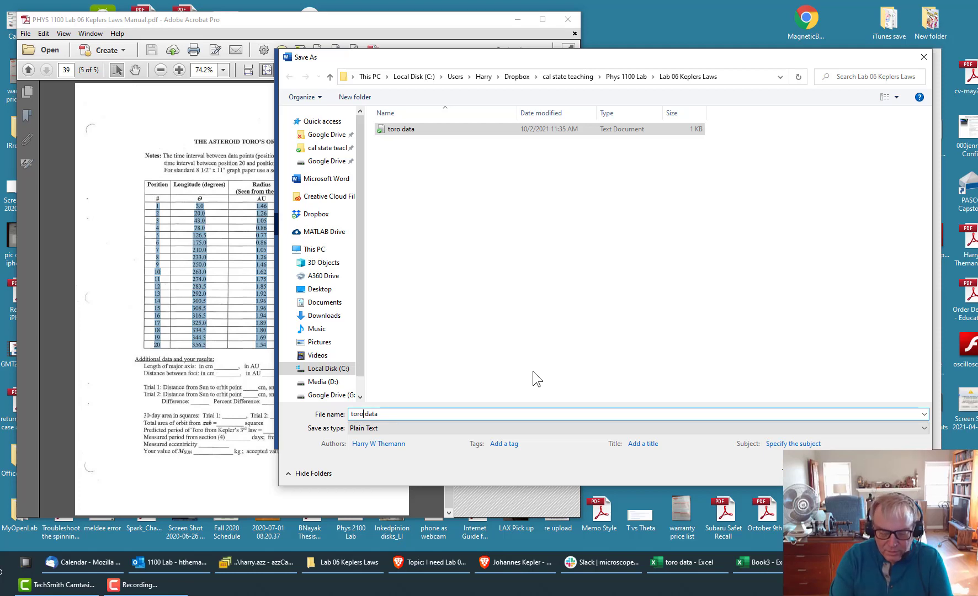
{"action": "type", "text": "01"}
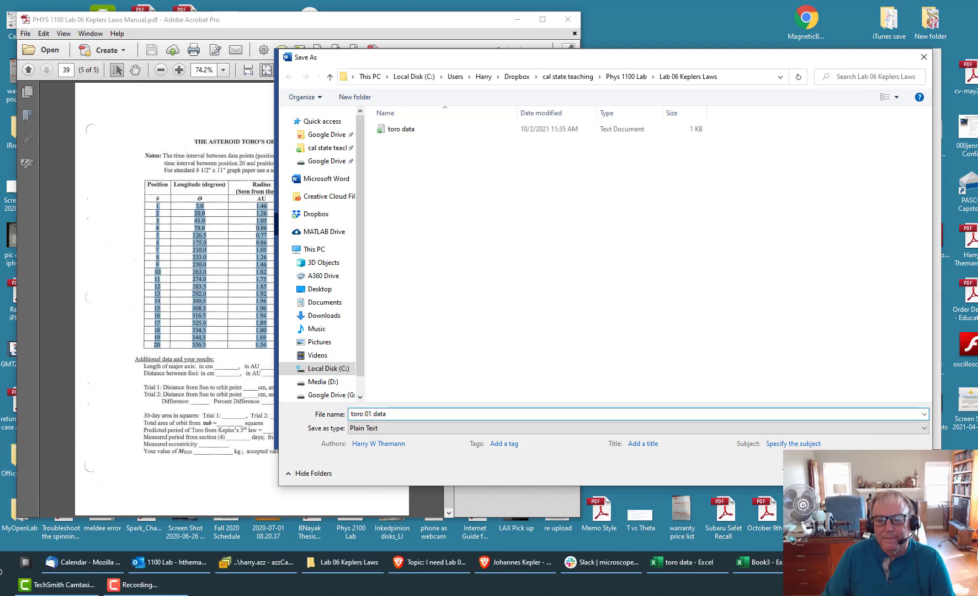
{"action": "key", "text": "Return"}
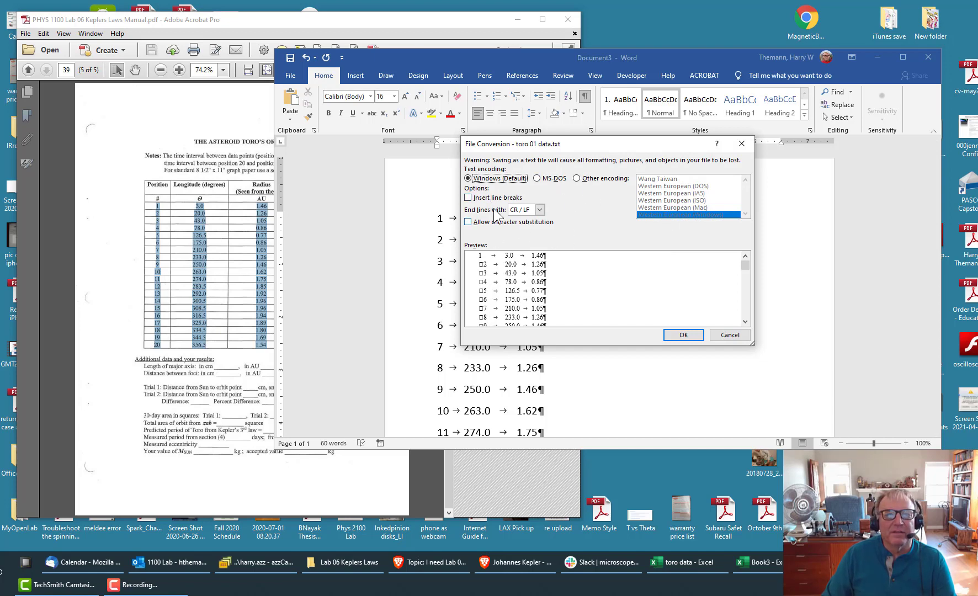
{"action": "left_click", "coordinate": [670, 338]}
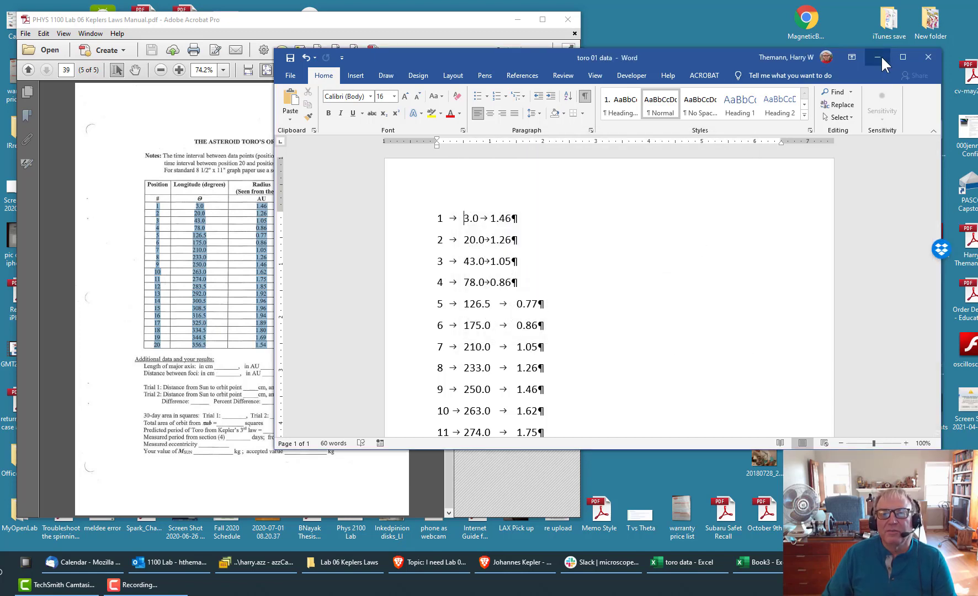
Minimize the Word document and the lab manual PDF to clear the desktop
{"action": "left_click", "coordinate": [878, 57]}
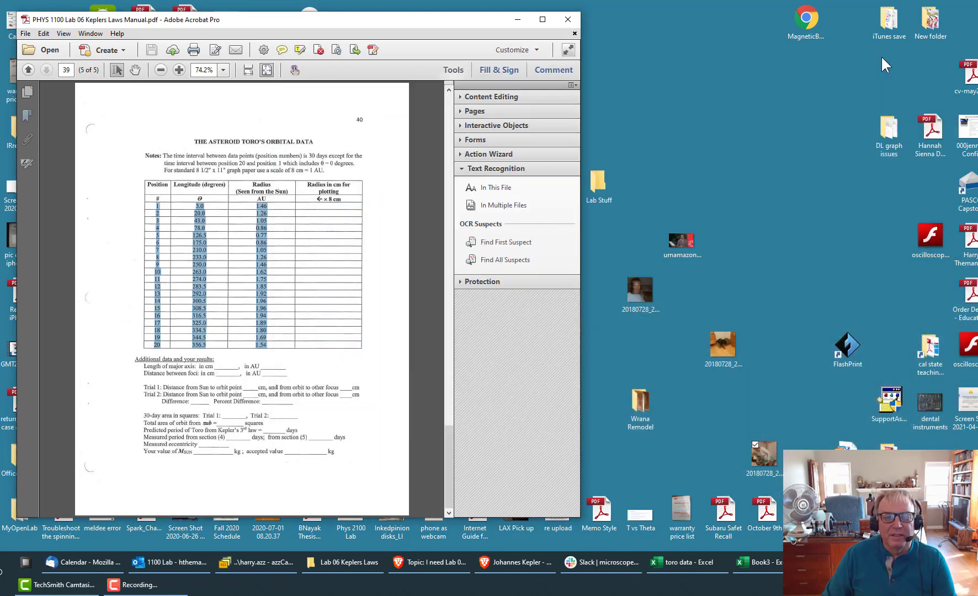
{"action": "left_click", "coordinate": [518, 19]}
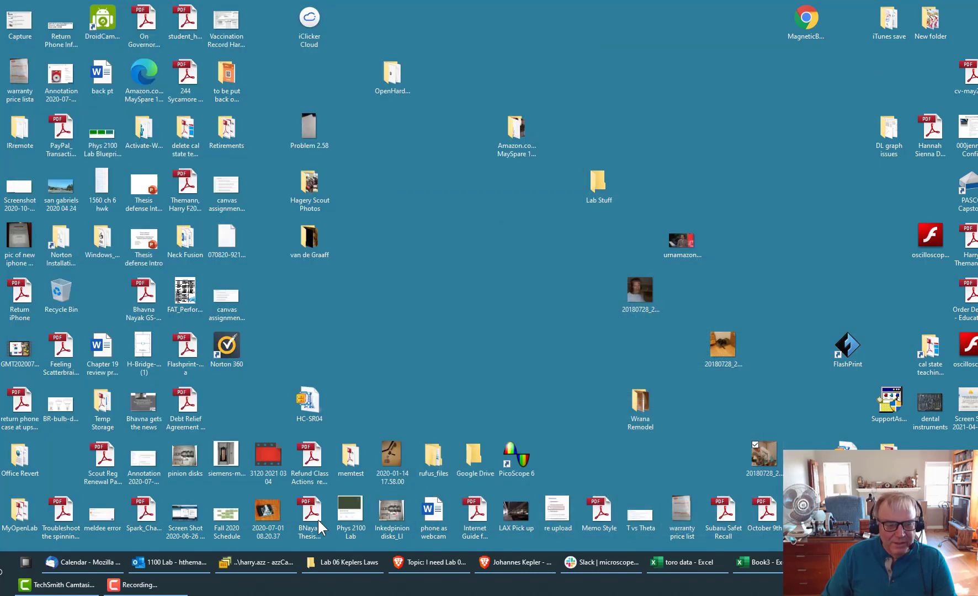
Locate the toro 01 data text file in the Lab 06 Keplers Laws folder in File Explorer
{"action": "left_click", "coordinate": [330, 565]}
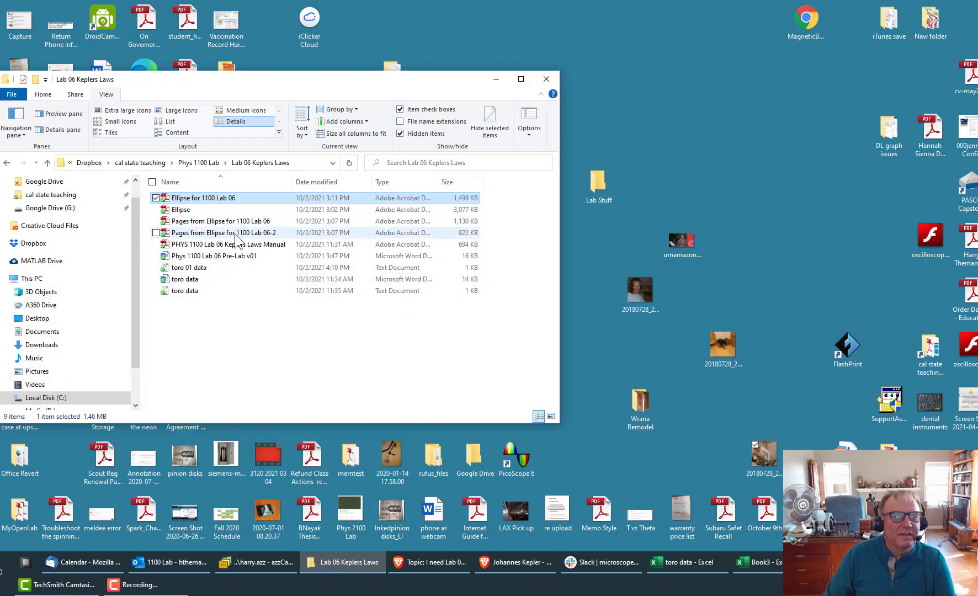
{"action": "left_click", "coordinate": [190, 271]}
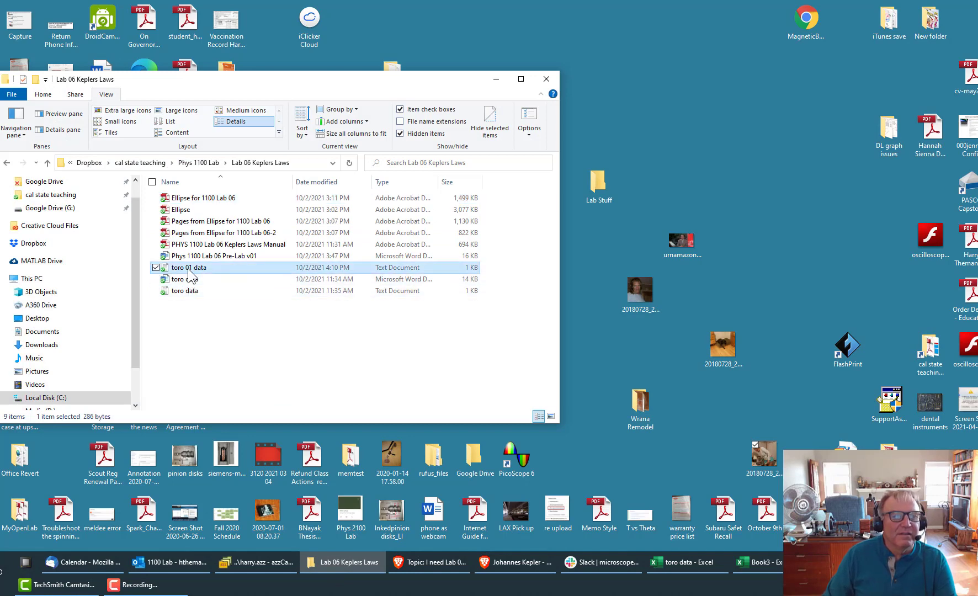
{"action": "right_click", "coordinate": [189, 274]}
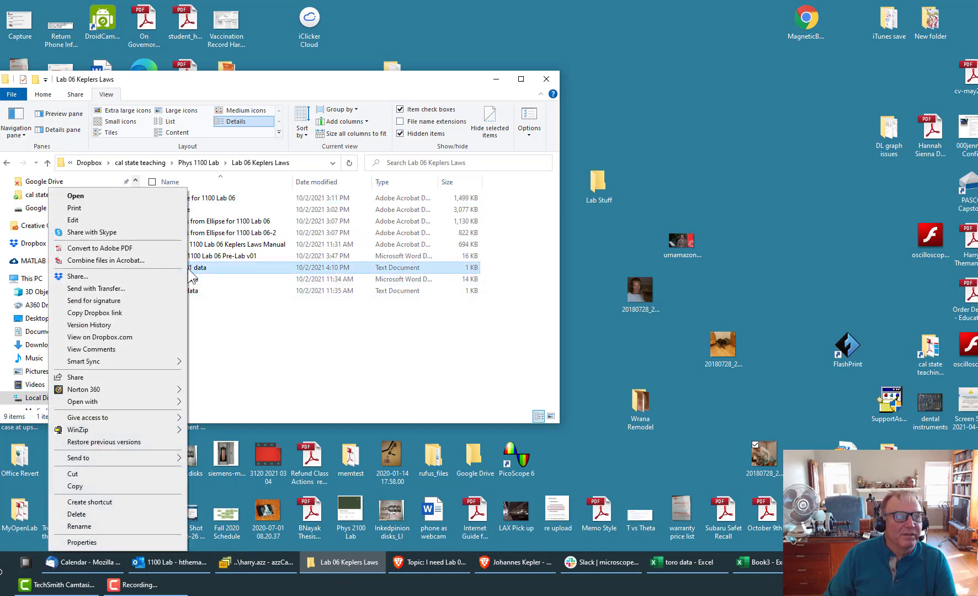
{"action": "left_click", "coordinate": [253, 370]}
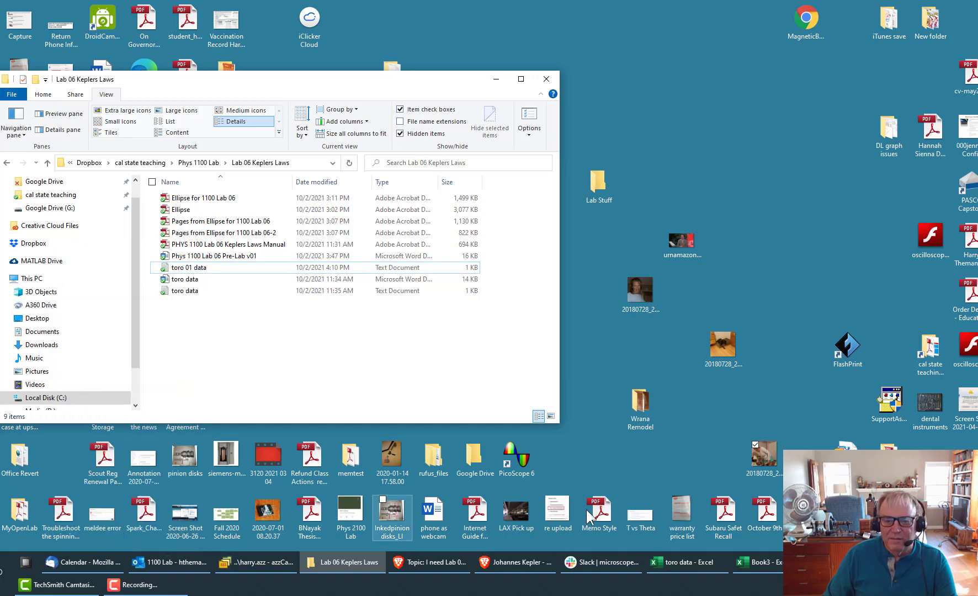
Switch to the blank Book3 workbook in Excel and browse for the toro 01 data file in the Lab 06 Keplers Laws folder
{"action": "left_click", "coordinate": [758, 562]}
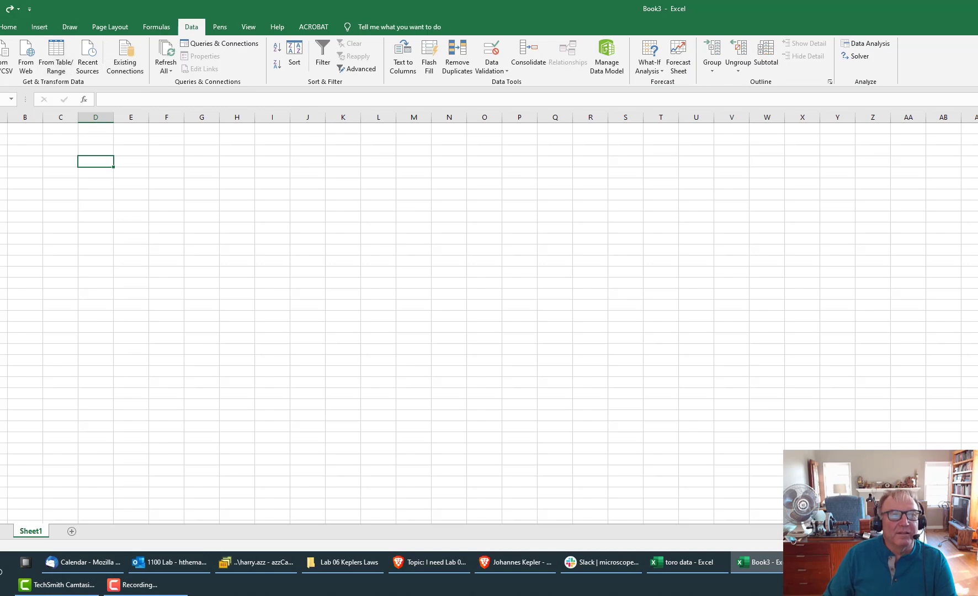
{"action": "left_click", "coordinate": [0, 27]}
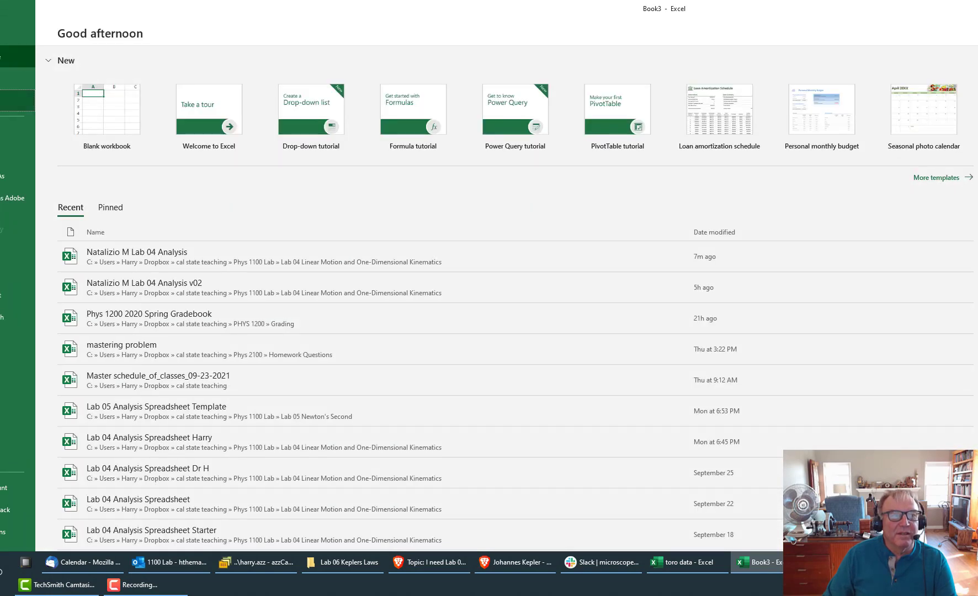
{"action": "left_click", "coordinate": [17, 100]}
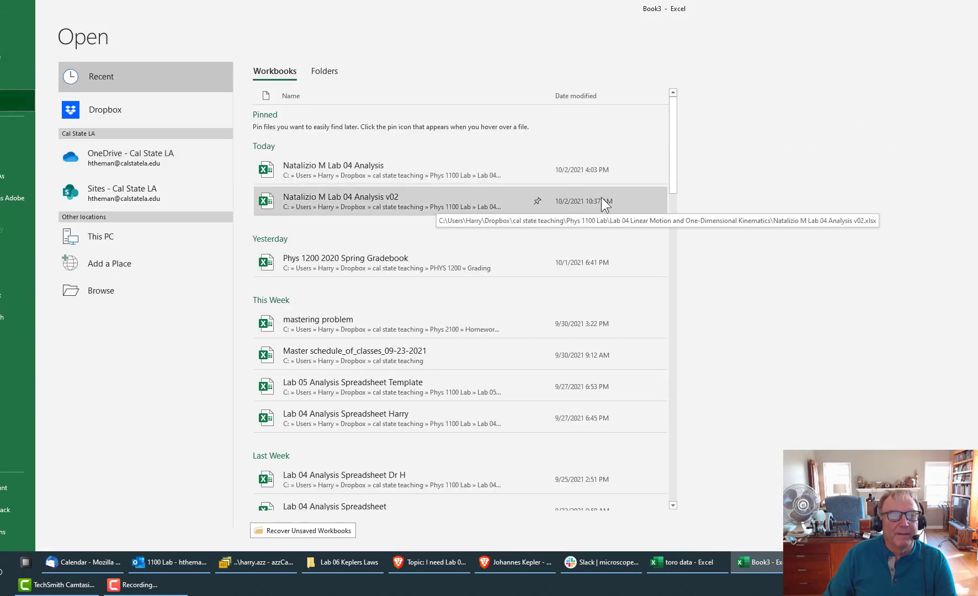
{"action": "left_click", "coordinate": [108, 291]}
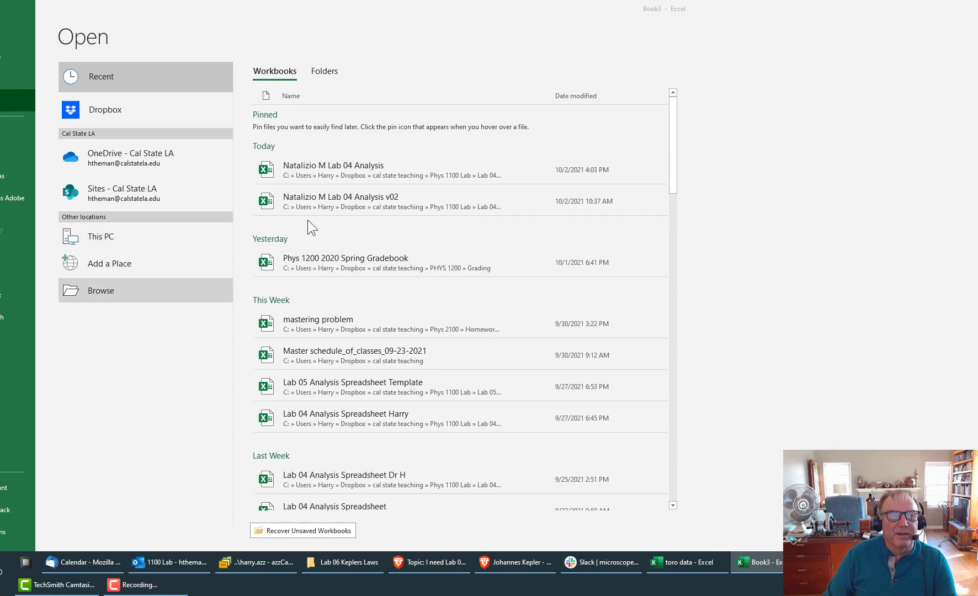
{"action": "left_click", "coordinate": [105, 84]}
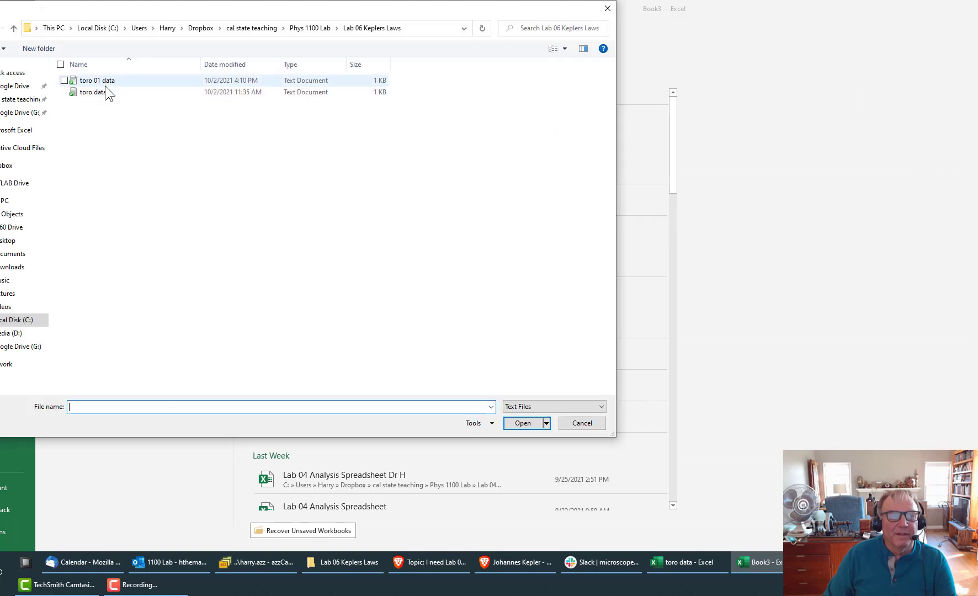
Compare the All Excel Files and Text Files filters, and try to open the toro 01 data text file
{"action": "left_click", "coordinate": [527, 407]}
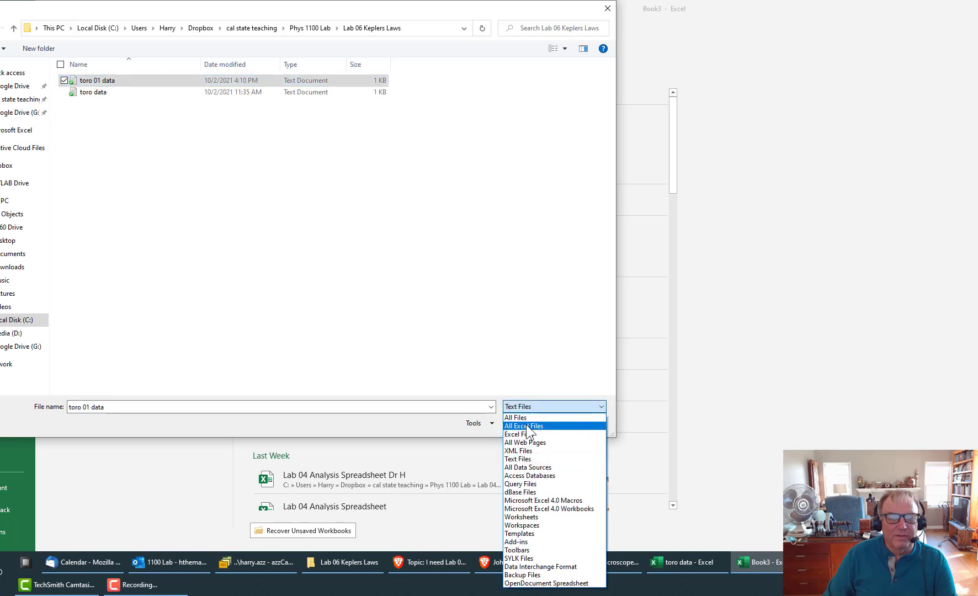
{"action": "left_click", "coordinate": [524, 426]}
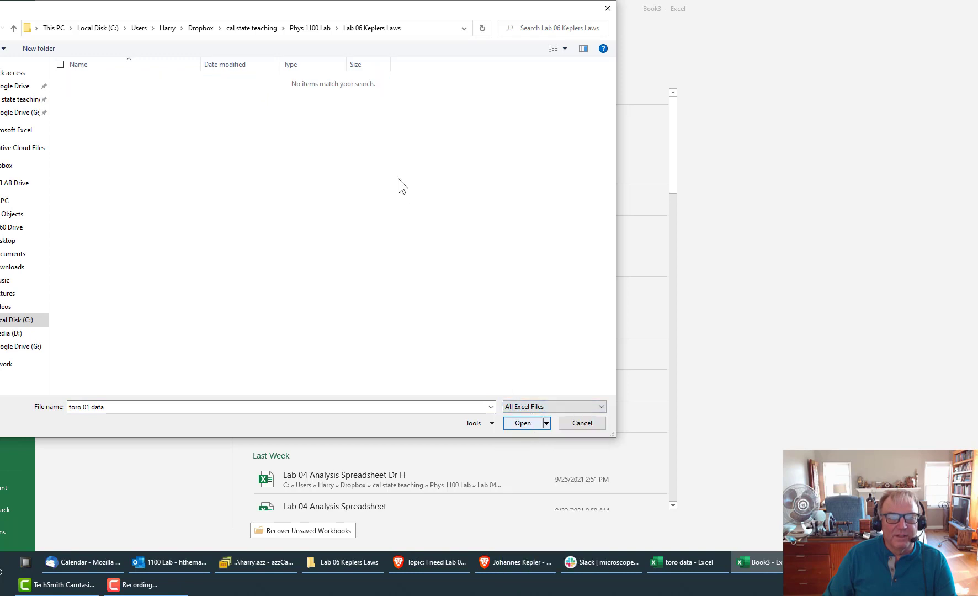
{"action": "left_click", "coordinate": [559, 413]}
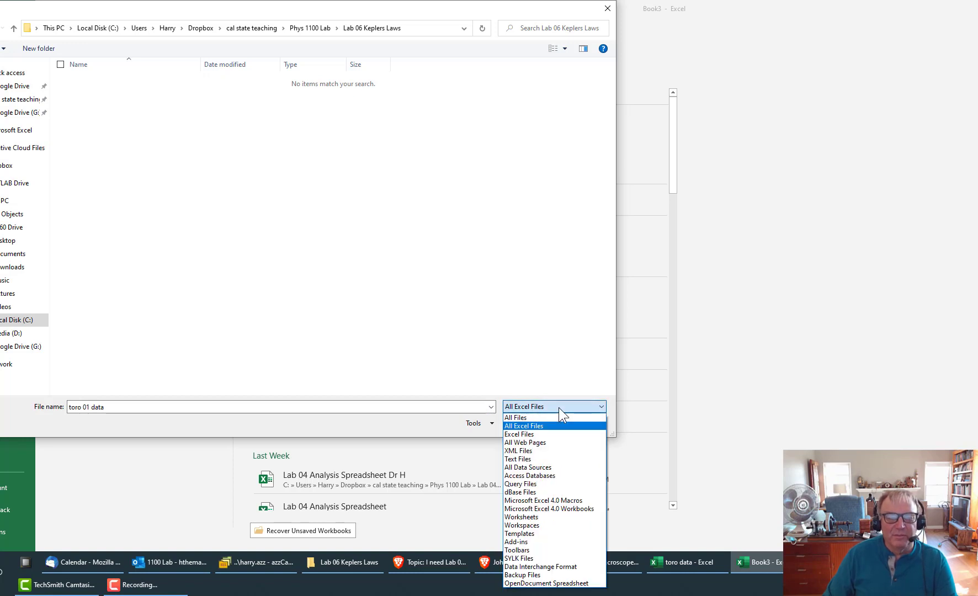
{"action": "left_click", "coordinate": [525, 460]}
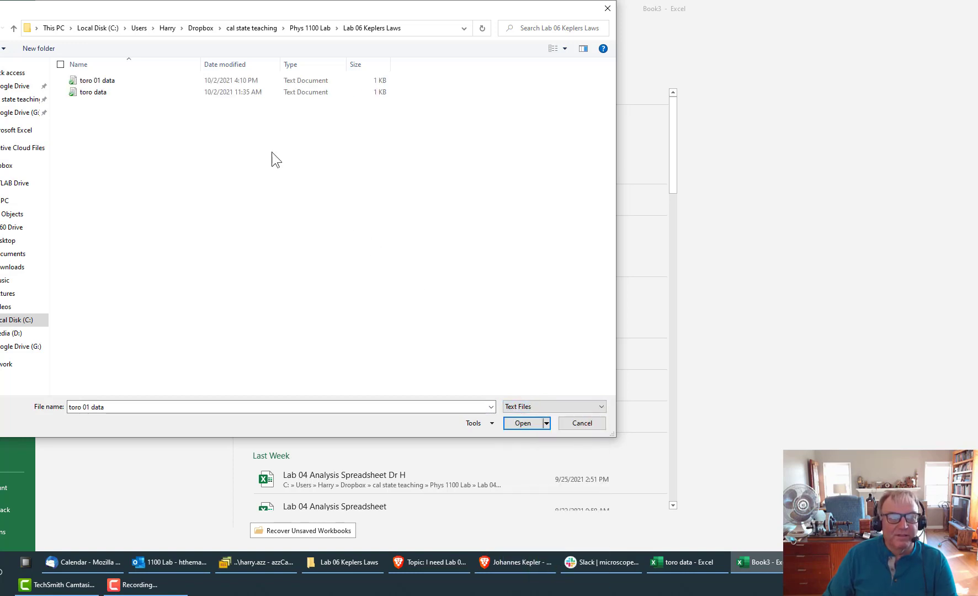
{"action": "left_click", "coordinate": [123, 82]}
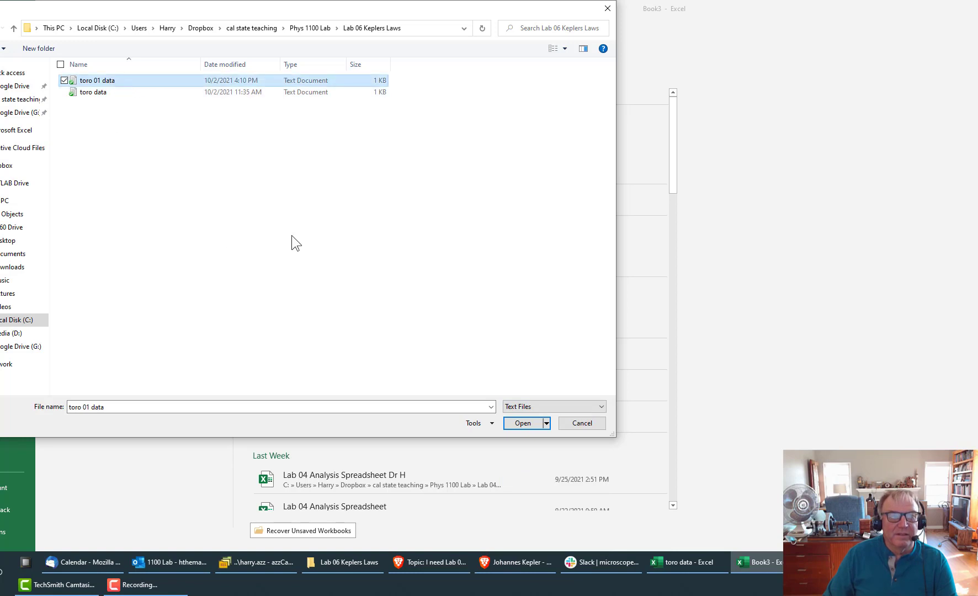
{"action": "left_click", "coordinate": [523, 423]}
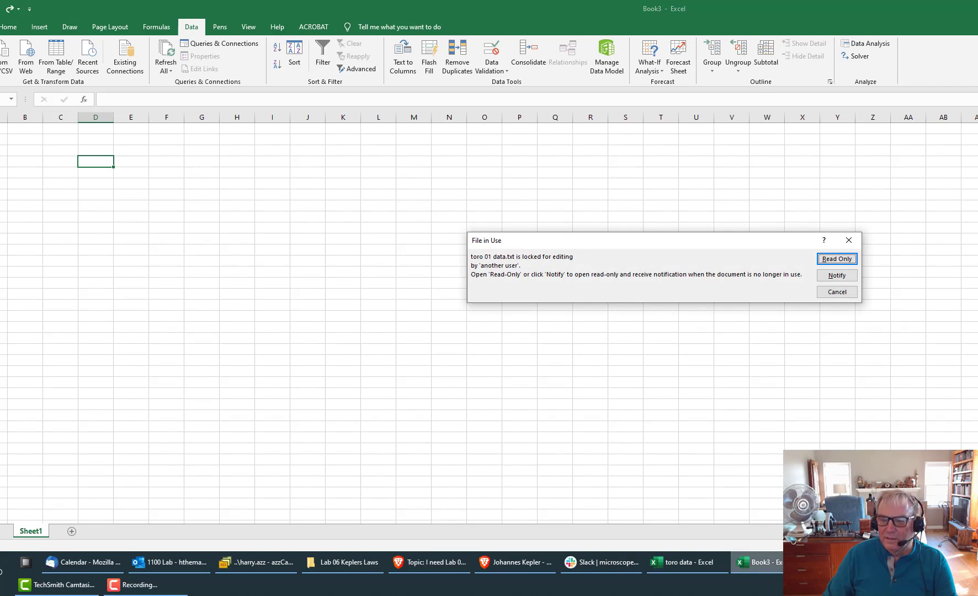
Close the toro 01 data document in Word and cancel opening the locked file in Excel
{"action": "left_click", "coordinate": [855, 563]}
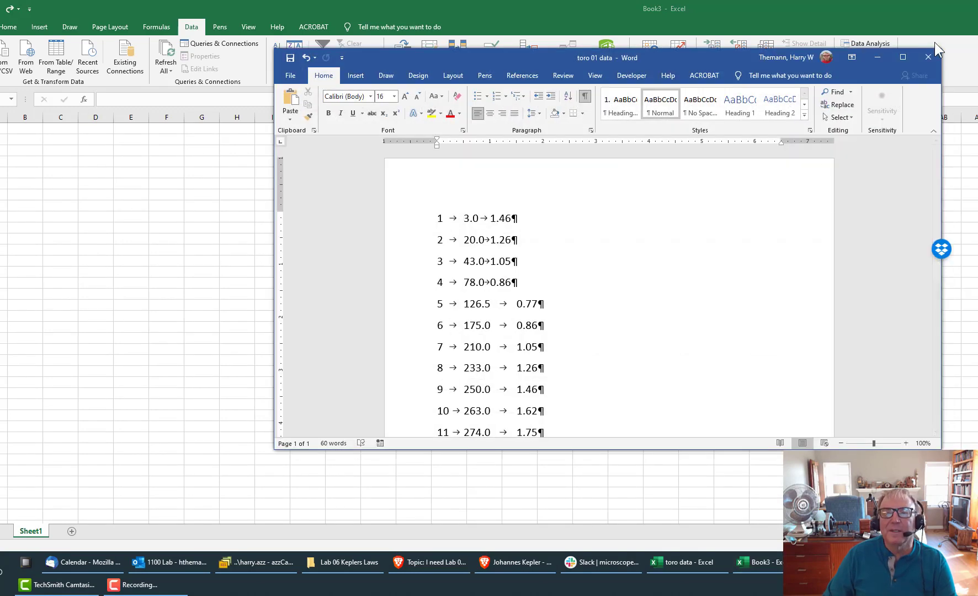
{"action": "left_click", "coordinate": [927, 56]}
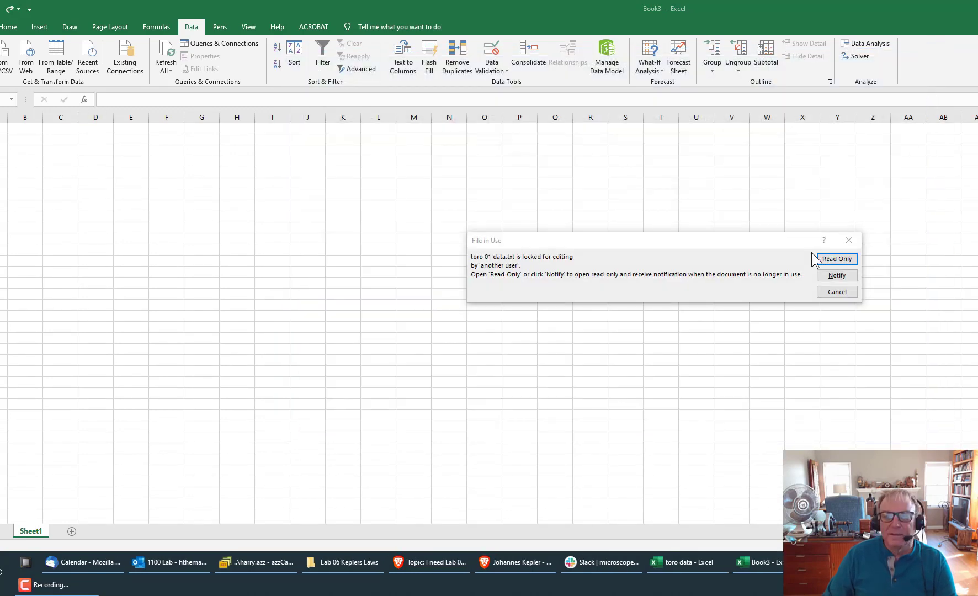
{"action": "left_click", "coordinate": [837, 292]}
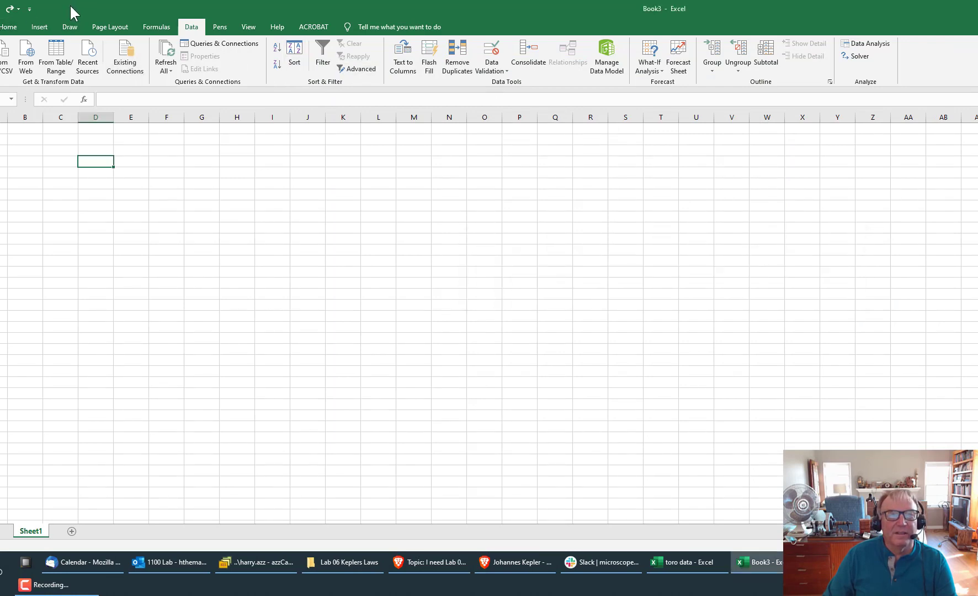
Shrink the Book3 window from full screen and open the toro 01 data text file from the Lab 06 Keplers Laws folder
{"action": "left_click_drag", "start_coordinate": [72, 6], "coordinate": [227, 35]}
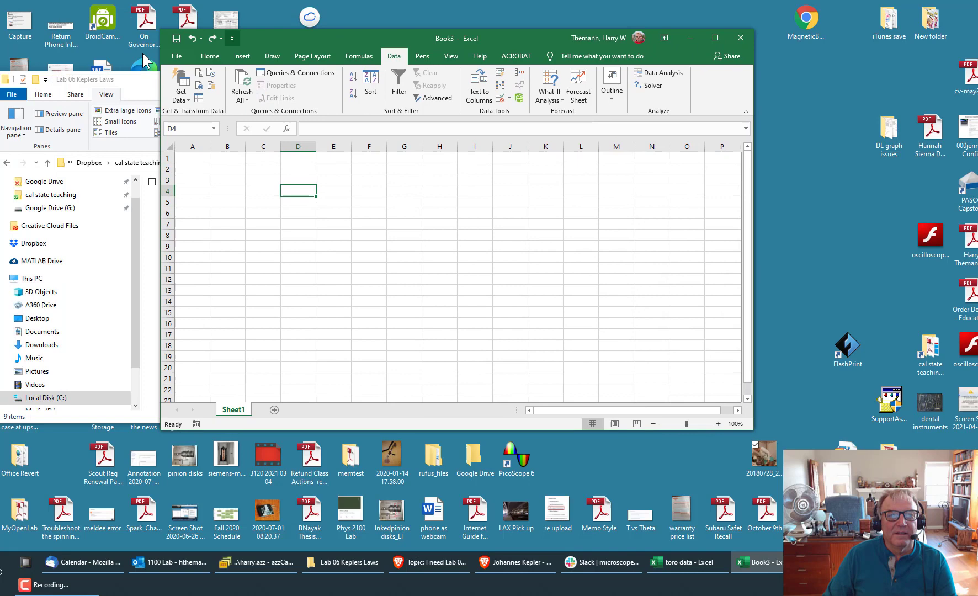
{"action": "left_click", "coordinate": [175, 56]}
{"action": "left_click", "coordinate": [191, 132]}
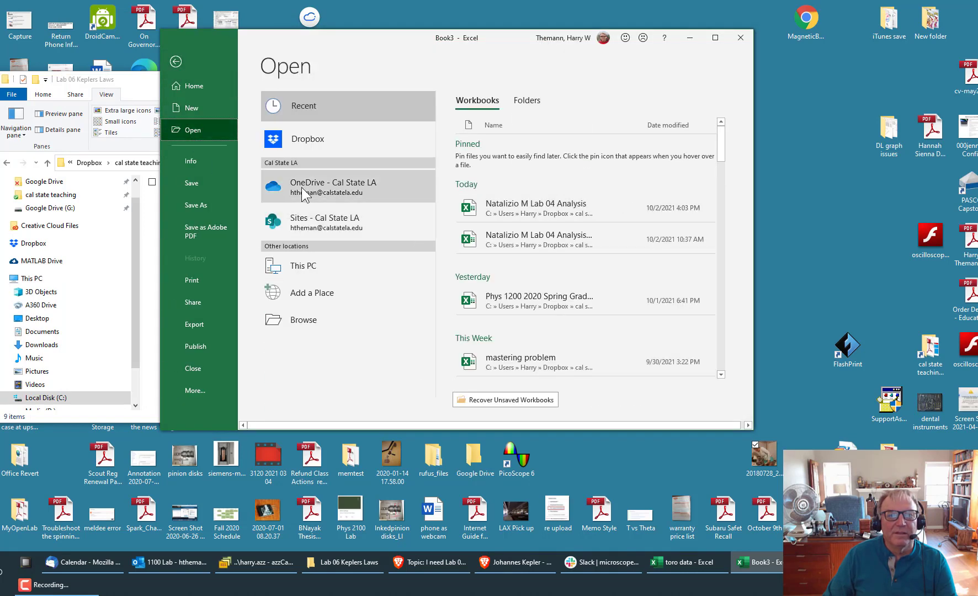
{"action": "left_click", "coordinate": [274, 322]}
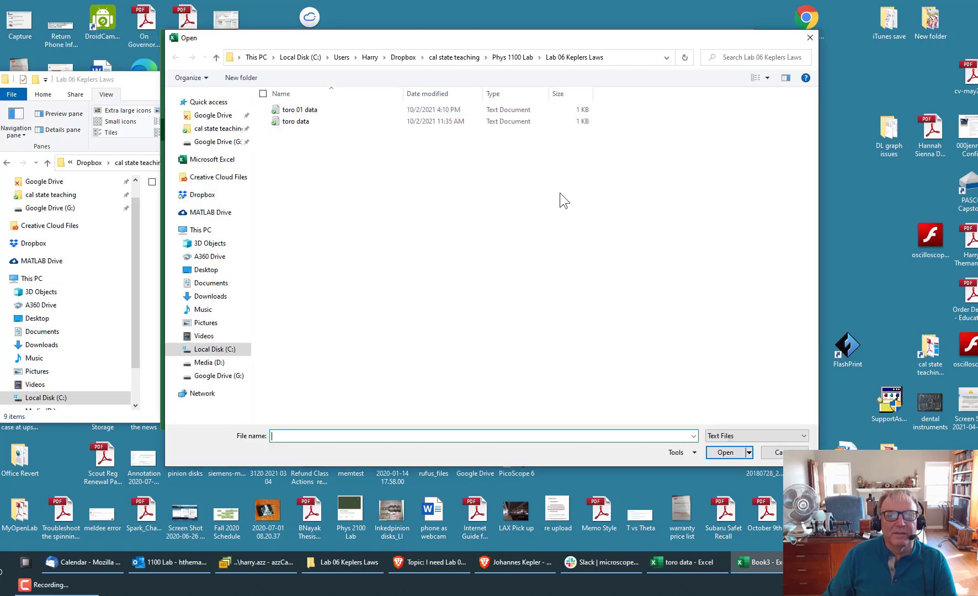
{"action": "left_click", "coordinate": [312, 106]}
{"action": "left_click", "coordinate": [715, 454]}
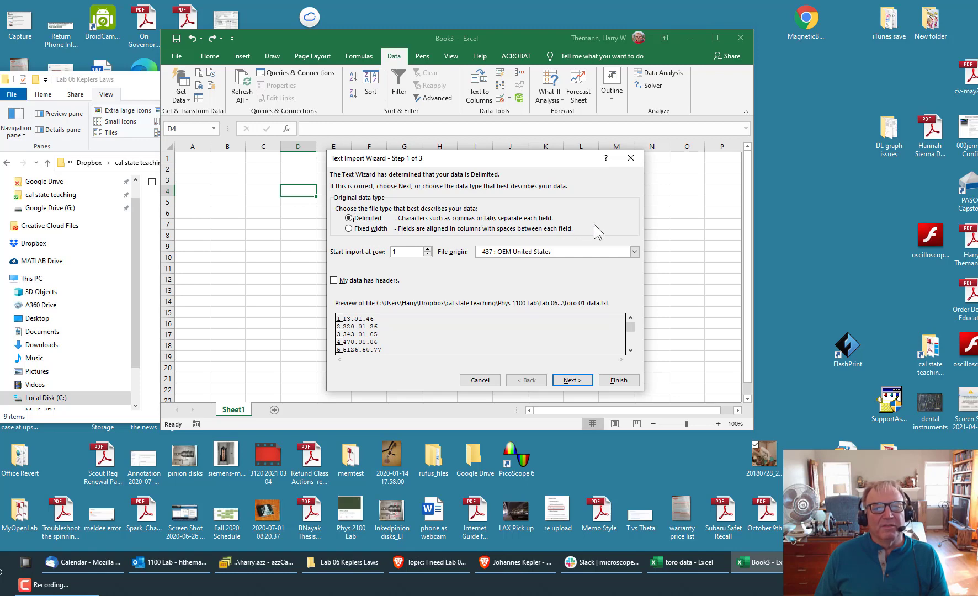
Import the text as delimited data with Tab as the only delimiter, leaving consecutive delimiters treated separately
{"action": "left_click", "coordinate": [569, 381]}
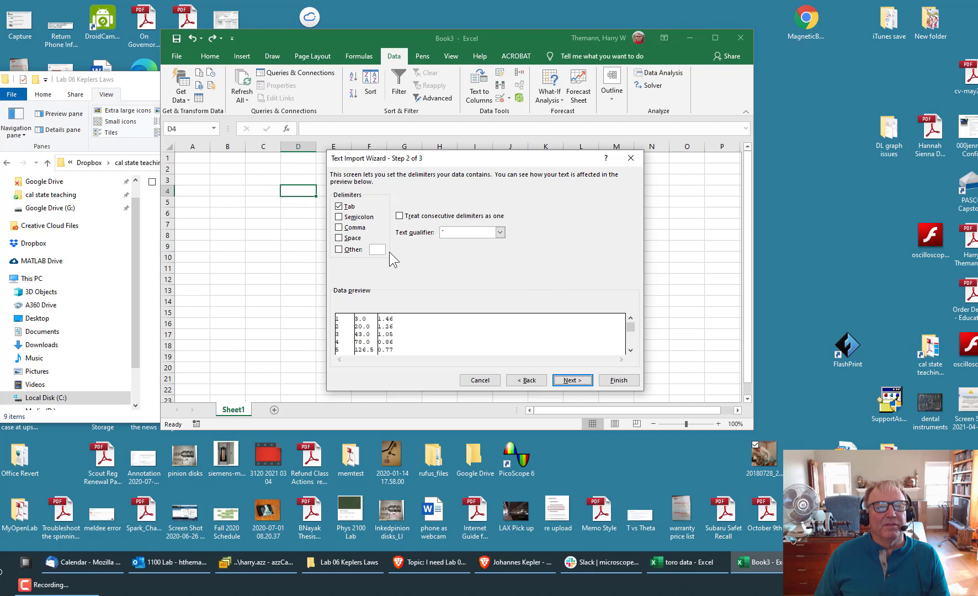
{"action": "left_click", "coordinate": [398, 217]}
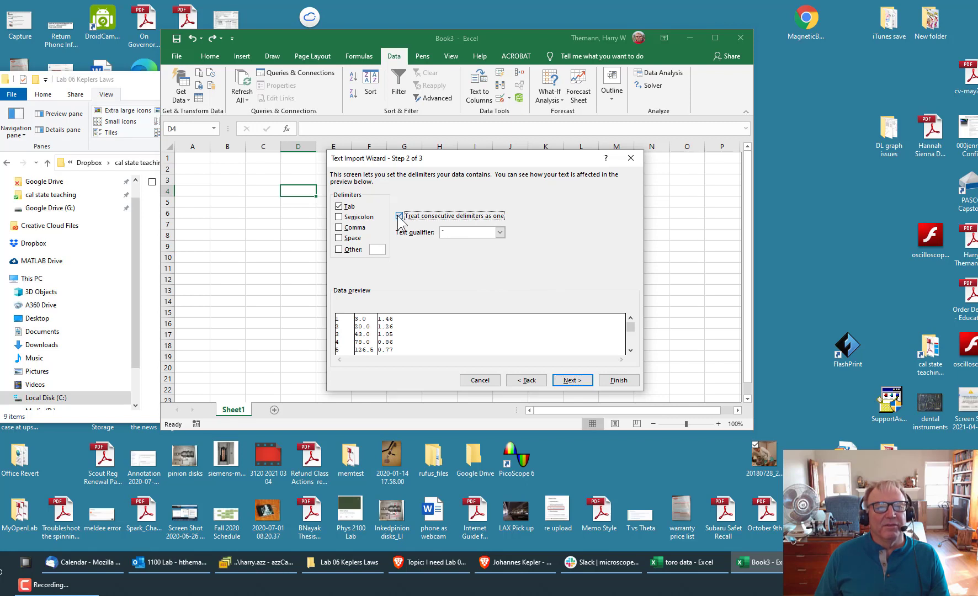
{"action": "left_click", "coordinate": [398, 216]}
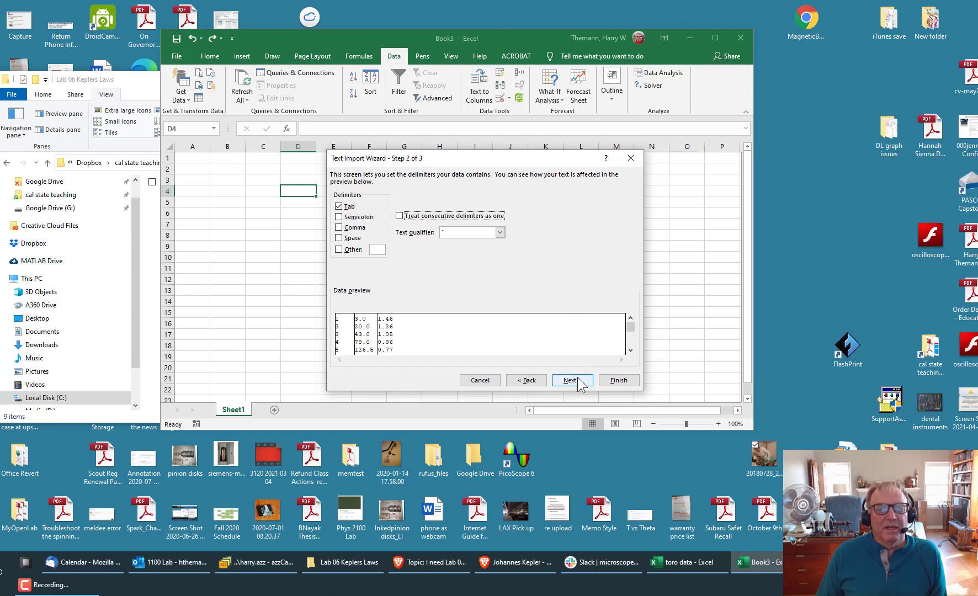
{"action": "left_click", "coordinate": [608, 381]}
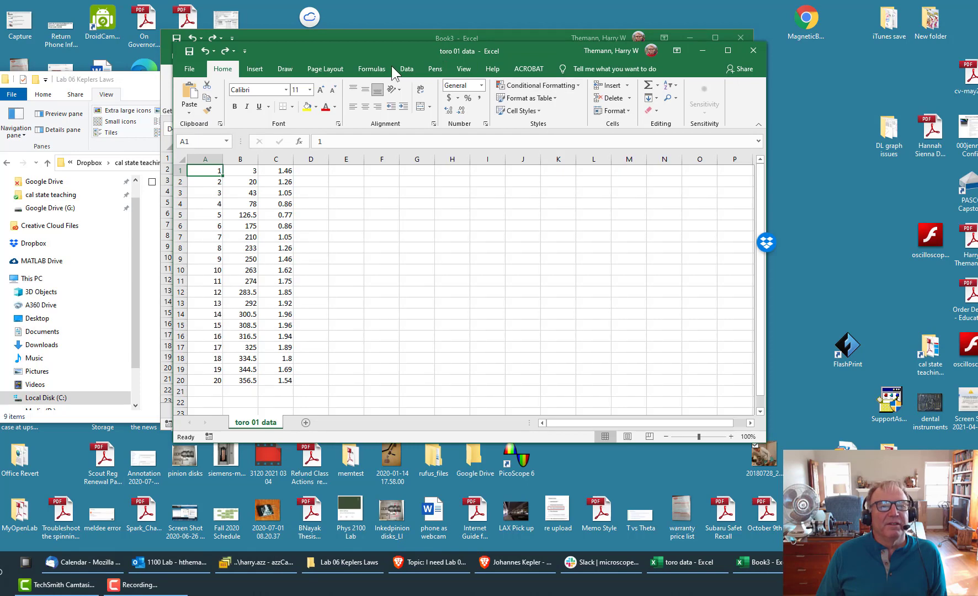
Arrange the imported toro 01 data workbook beside the table in the toro data workbook, with the blank Book3 minimized
{"action": "left_click_drag", "start_coordinate": [377, 49], "coordinate": [654, 54]}
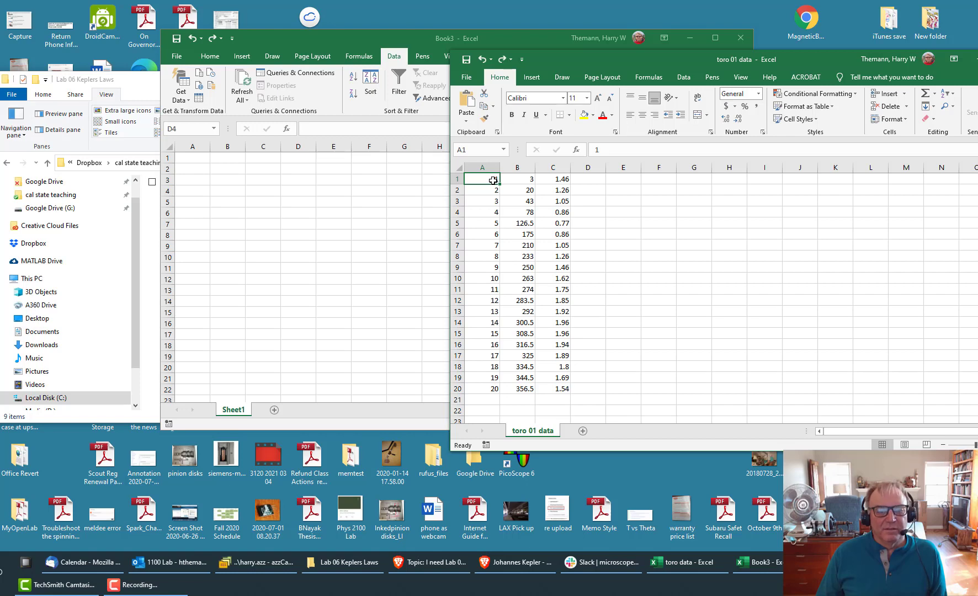
{"action": "mouse_move", "coordinate": [734, 561]}
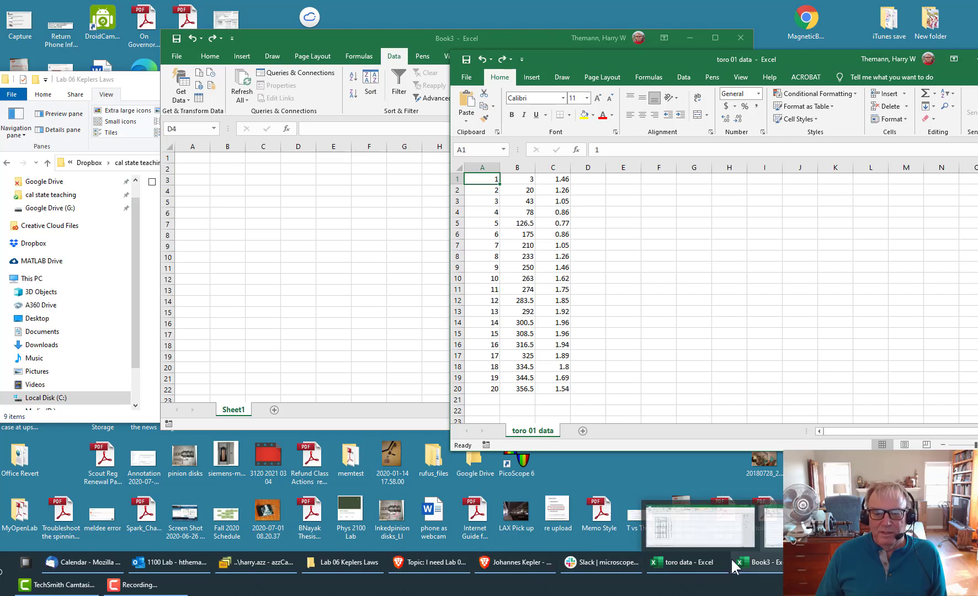
{"action": "left_click", "coordinate": [697, 558]}
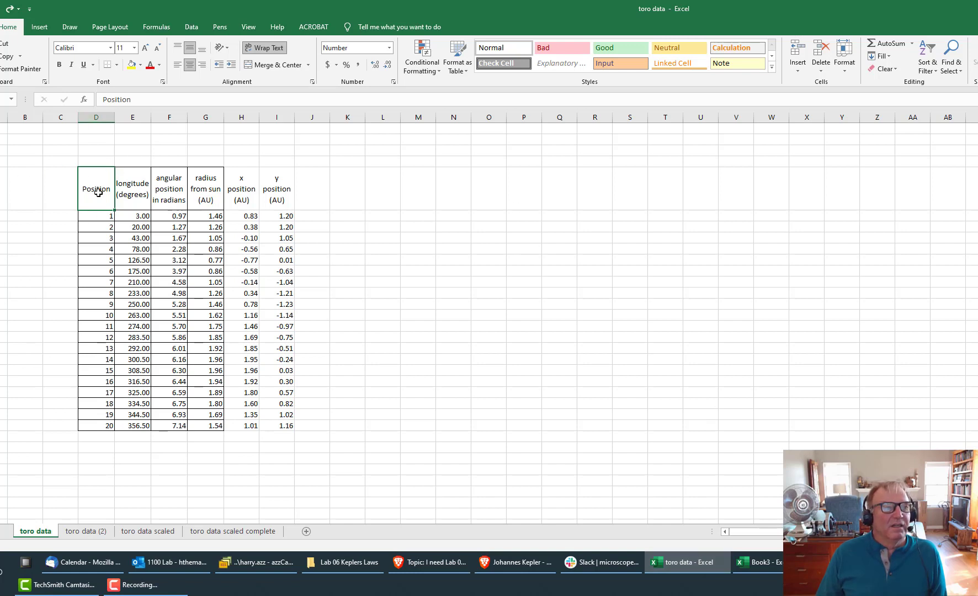
{"action": "left_click", "coordinate": [761, 555]}
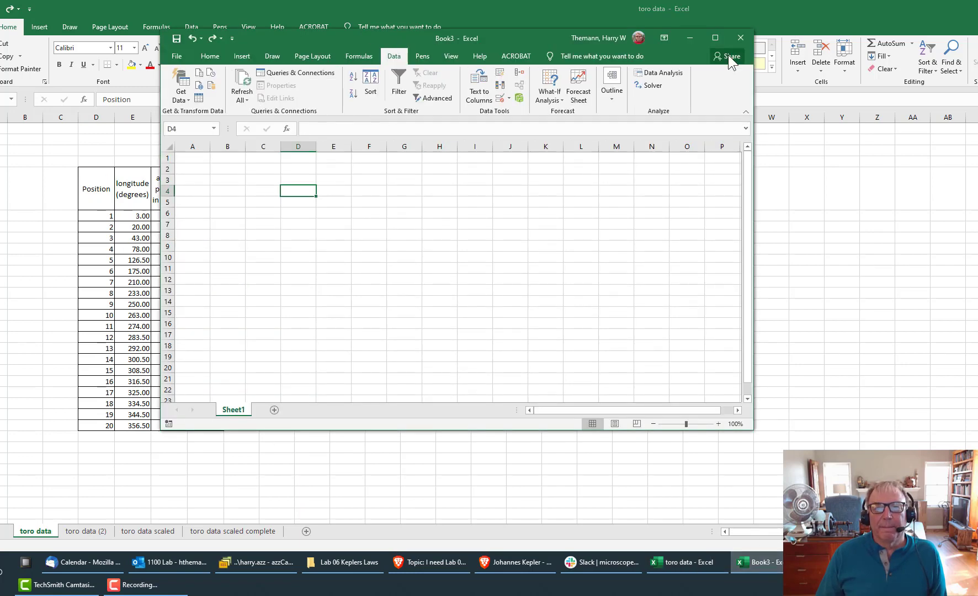
{"action": "left_click", "coordinate": [691, 38]}
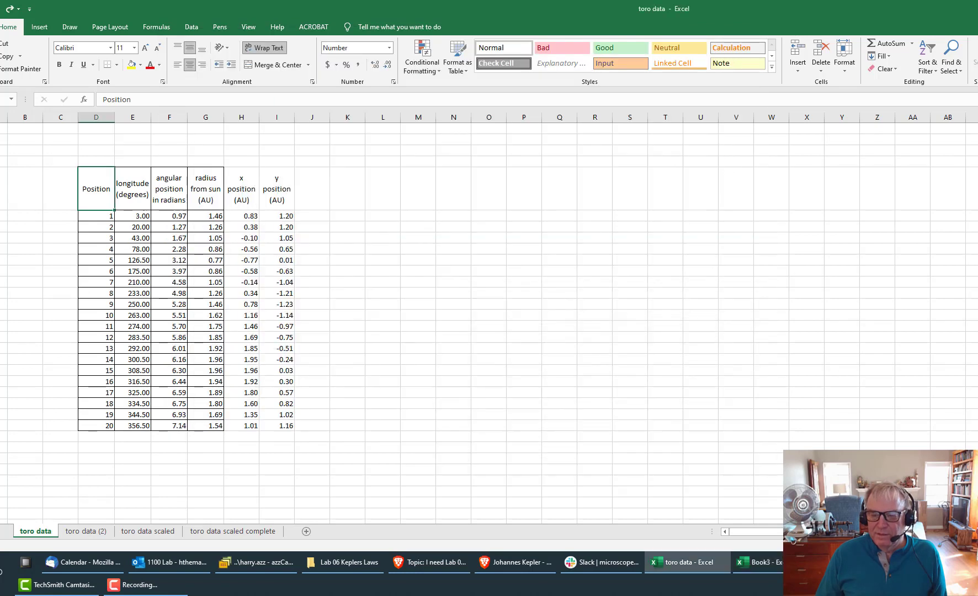
{"action": "left_click", "coordinate": [861, 563]}
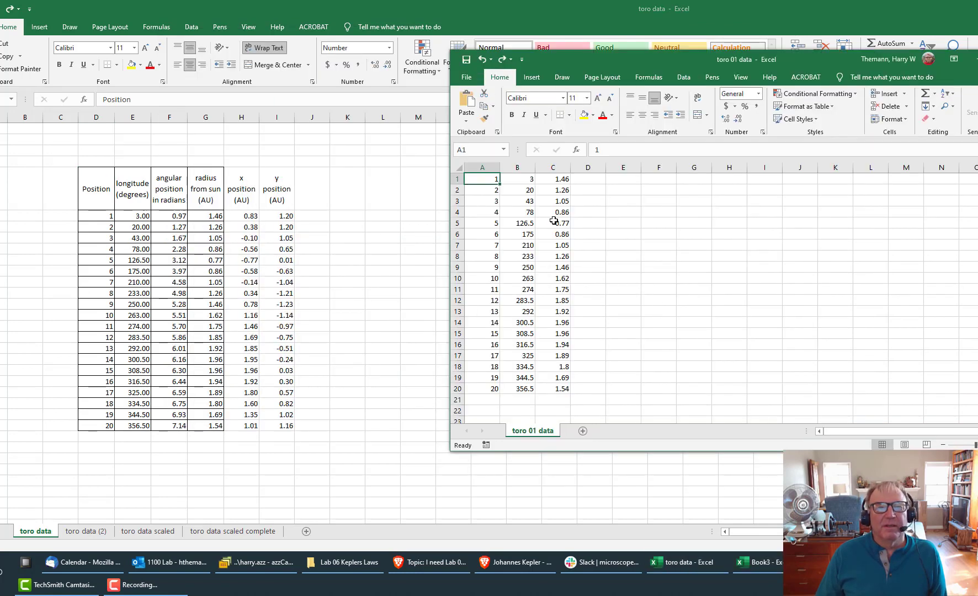
Copy the imported position, longitude and radius values in A1:C20 of the toro 01 data sheet
{"action": "left_click_drag", "start_coordinate": [479, 177], "coordinate": [551, 387]}
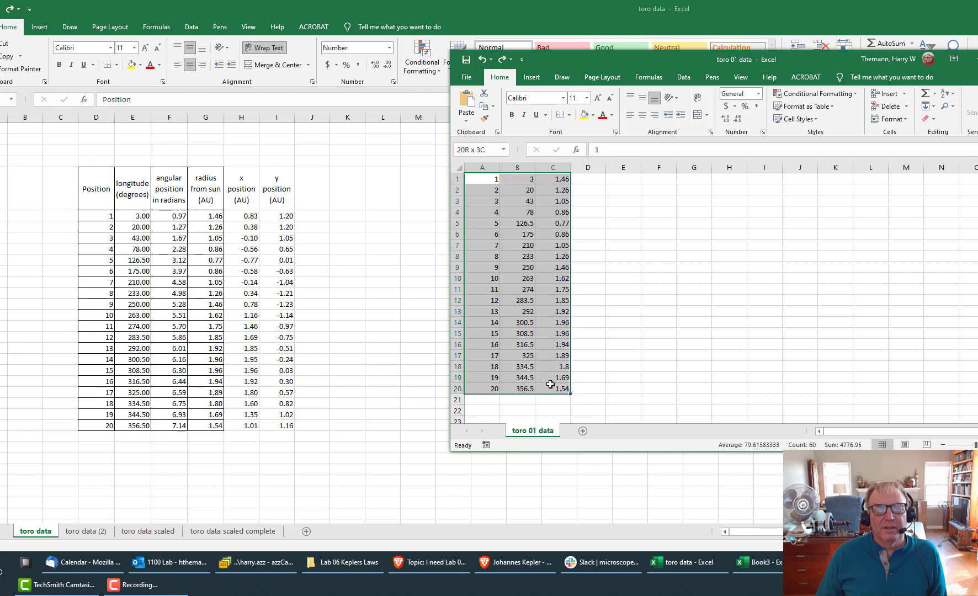
{"action": "right_click", "coordinate": [544, 221]}
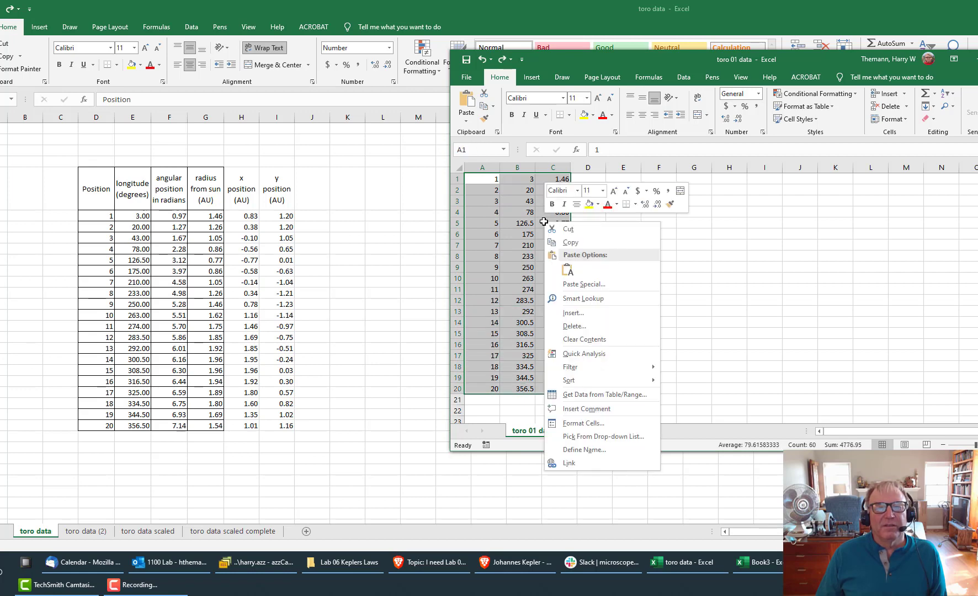
{"action": "left_click", "coordinate": [568, 243]}
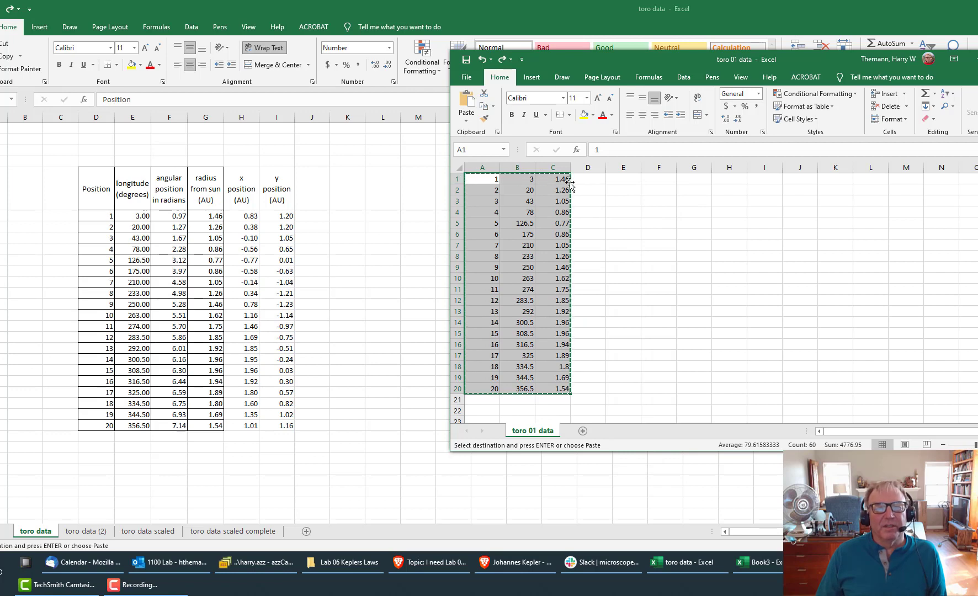
Move the position, longitude and radius values from A1:C20 to the block starting at D4 on the toro 01 data sheet
{"action": "right_click", "coordinate": [586, 212]}
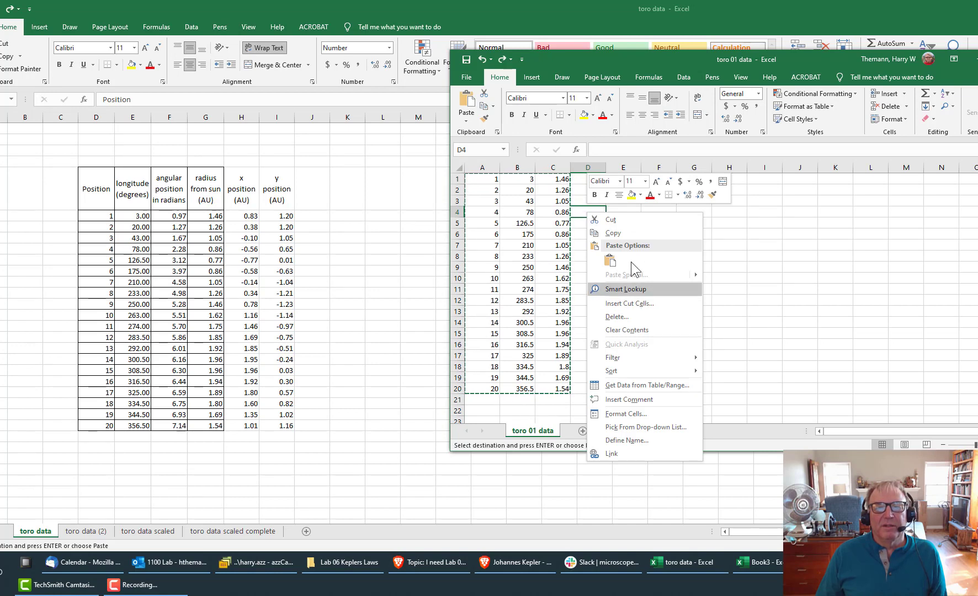
{"action": "left_click", "coordinate": [610, 261]}
{"action": "left_click", "coordinate": [810, 247]}
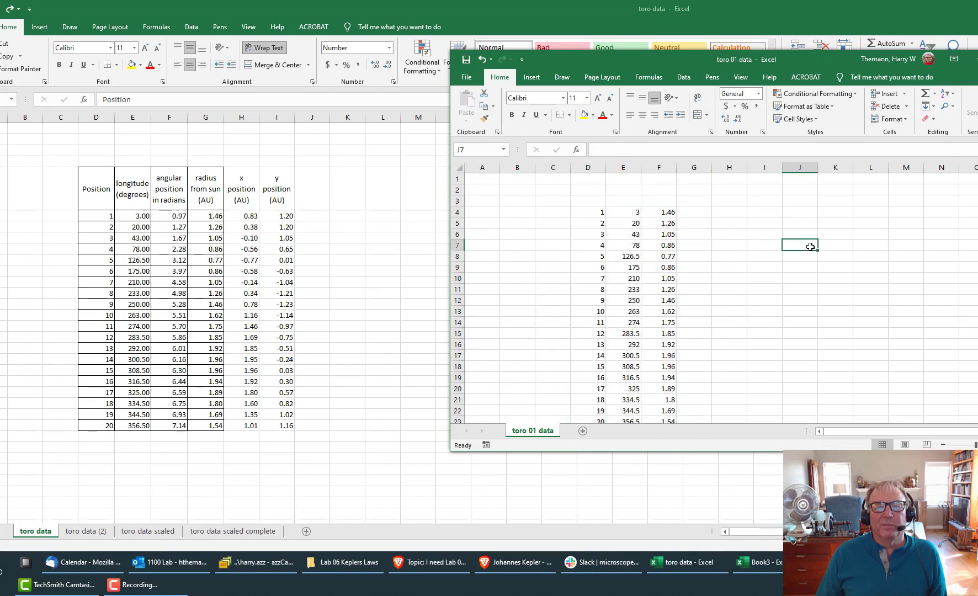
Format column D and the columns to its right as Number, aligned to the middle vertically and to the right horizontally
{"action": "left_click_drag", "start_coordinate": [587, 166], "coordinate": [976, 165]}
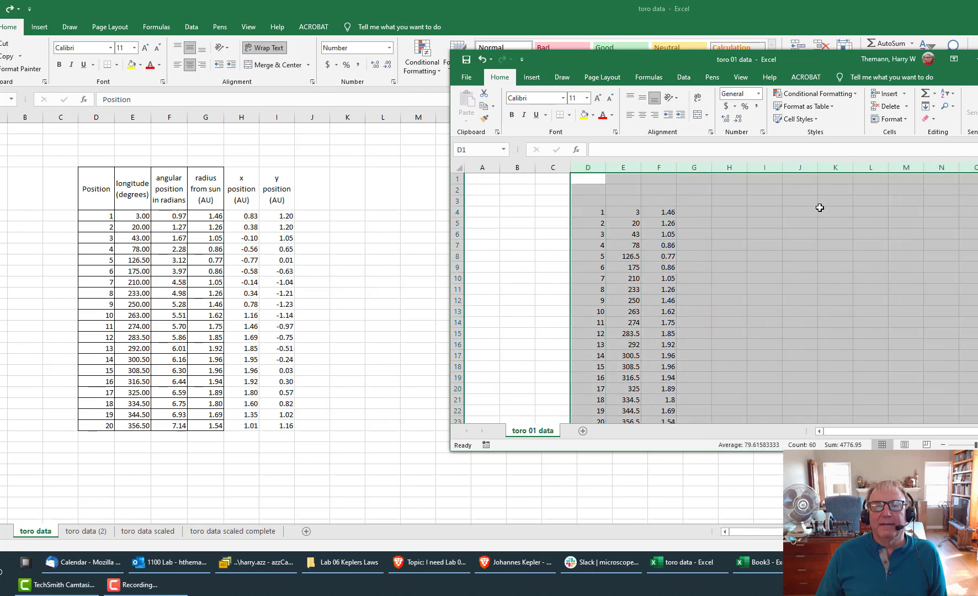
{"action": "left_click", "coordinate": [641, 96]}
{"action": "left_click", "coordinate": [643, 115]}
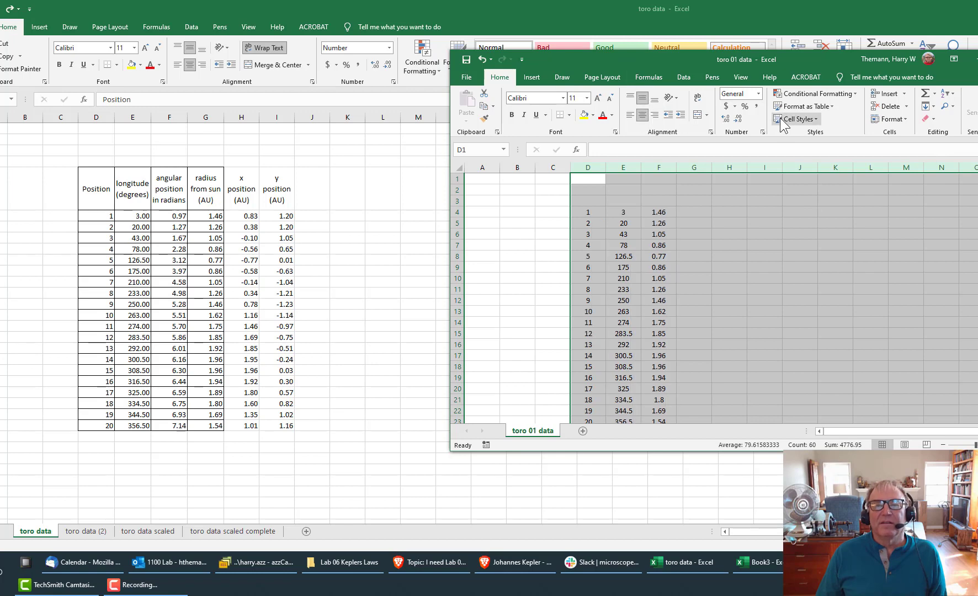
{"action": "left_click", "coordinate": [757, 94]}
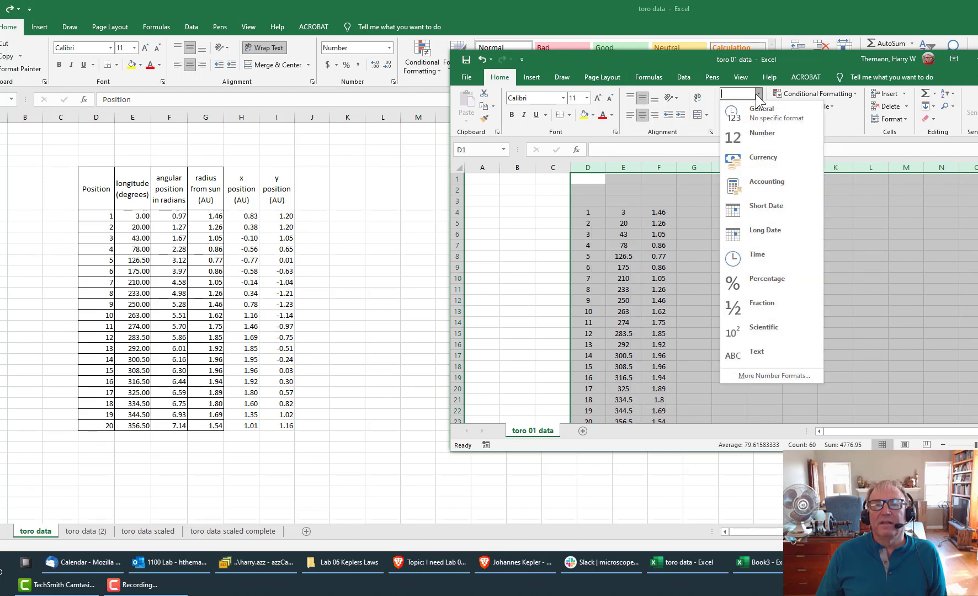
{"action": "left_click", "coordinate": [757, 135]}
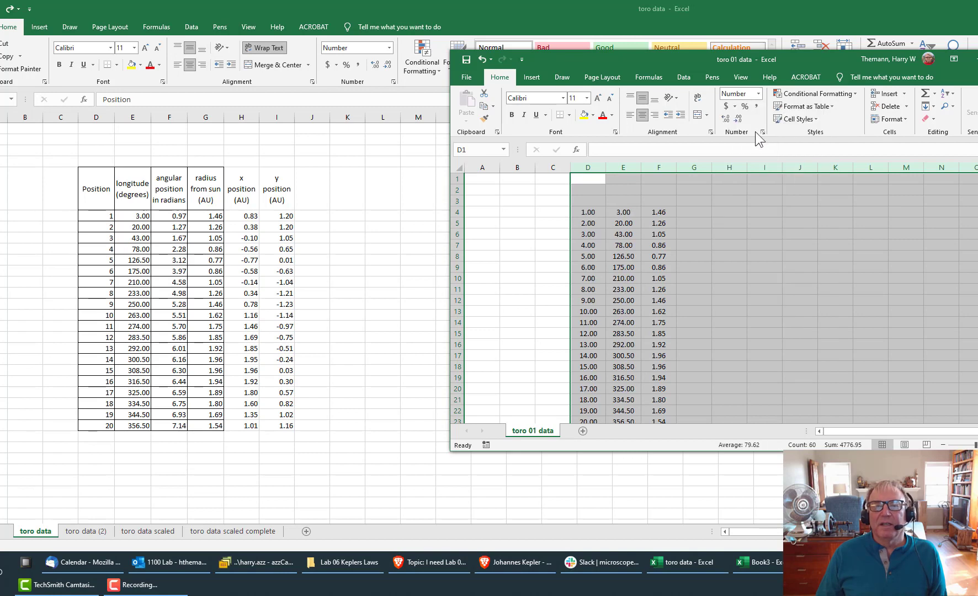
{"action": "left_click", "coordinate": [654, 115]}
{"action": "left_click", "coordinate": [784, 301]}
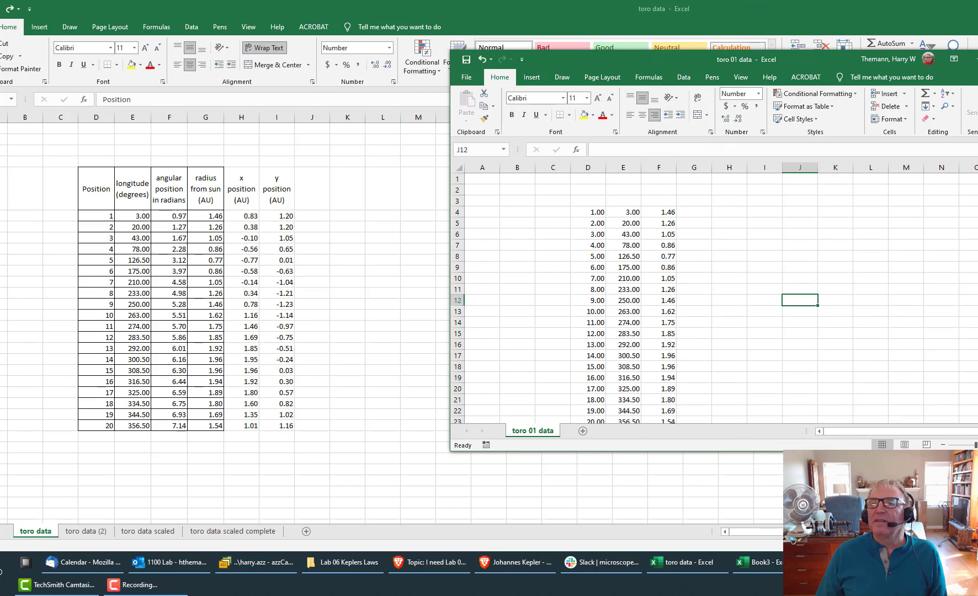
Minimize the toro data workbook and arrange the toro 01 data workbook beside the orbital data table in the lab manual PDF
{"action": "left_click", "coordinate": [977, 59]}
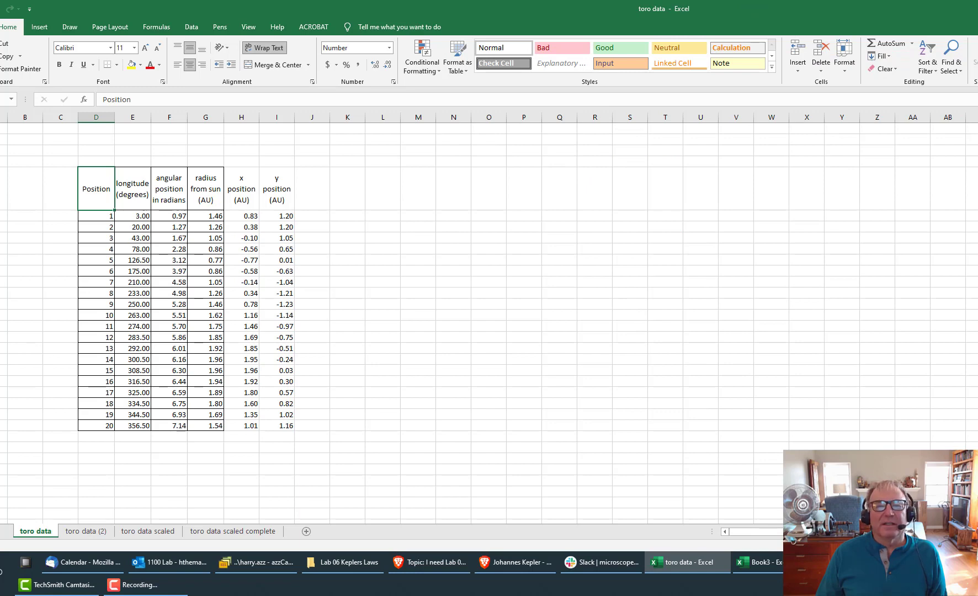
{"action": "left_click", "coordinate": [977, 9]}
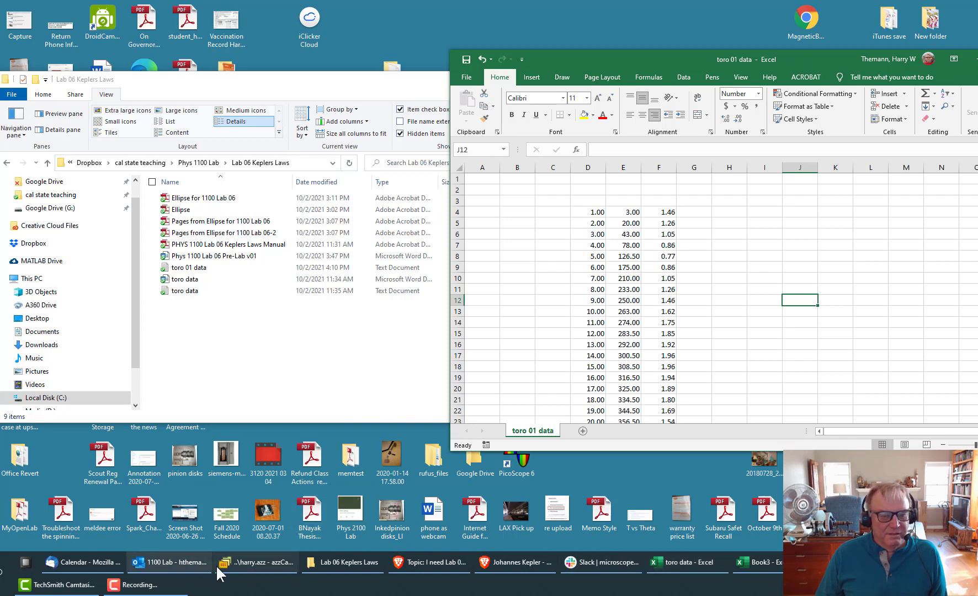
{"action": "mouse_move", "coordinate": [512, 558]}
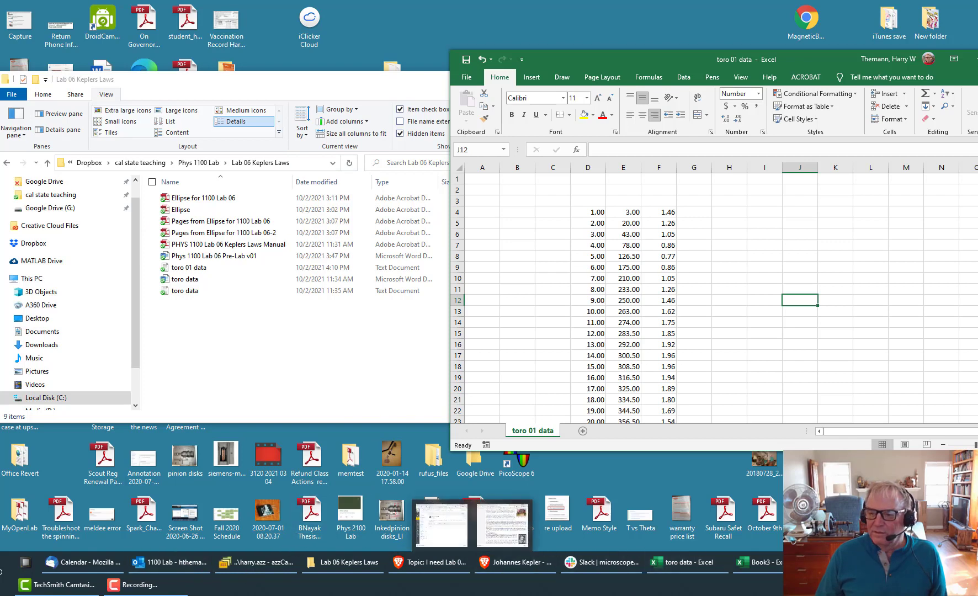
{"action": "left_click", "coordinate": [939, 562]}
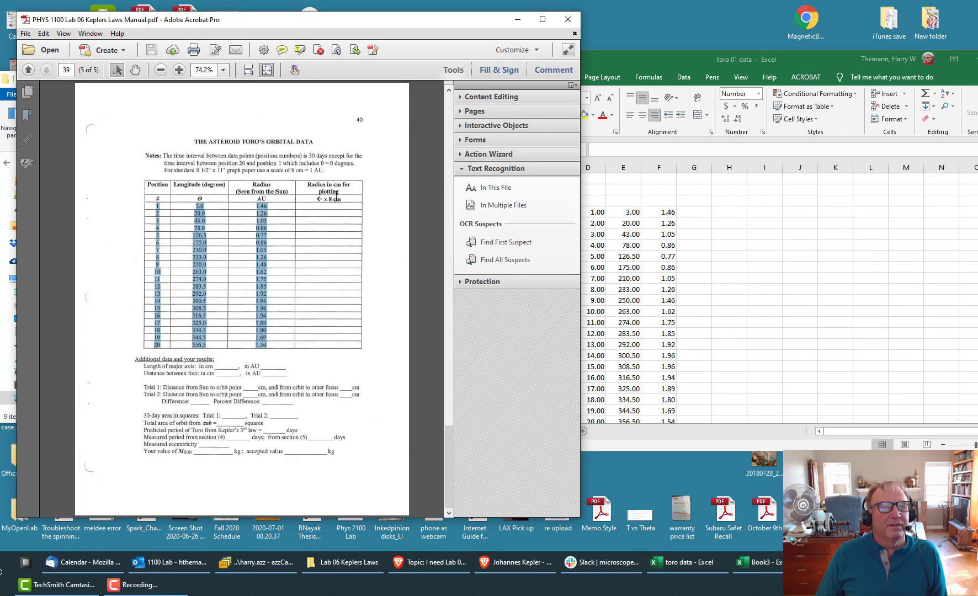
{"action": "left_click_drag", "start_coordinate": [624, 57], "coordinate": [651, 63]}
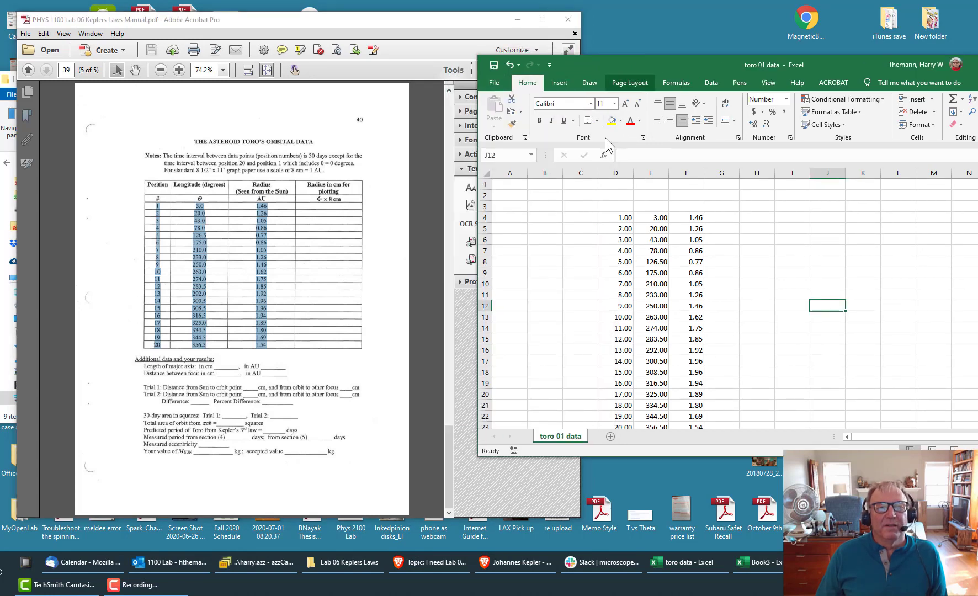
Enter the heading Position in D3 above the position numbers
{"action": "left_click", "coordinate": [621, 206]}
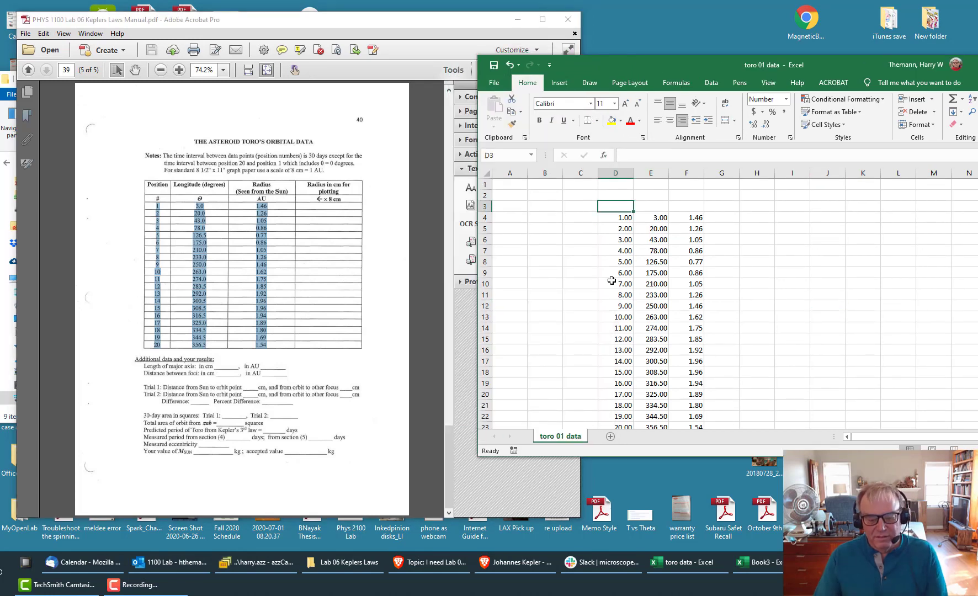
{"action": "type", "text": "Po"}
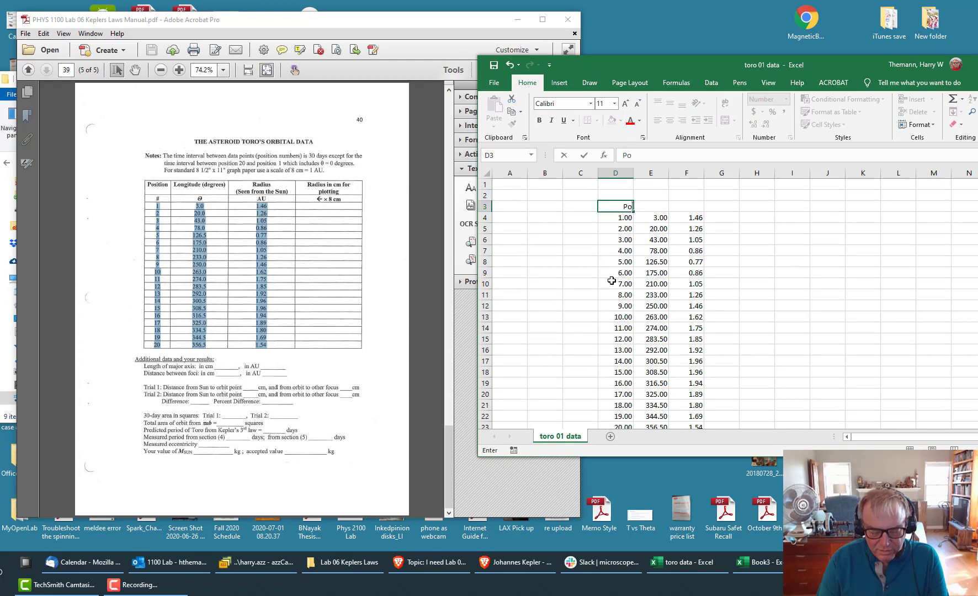
{"action": "type", "text": "sition"}
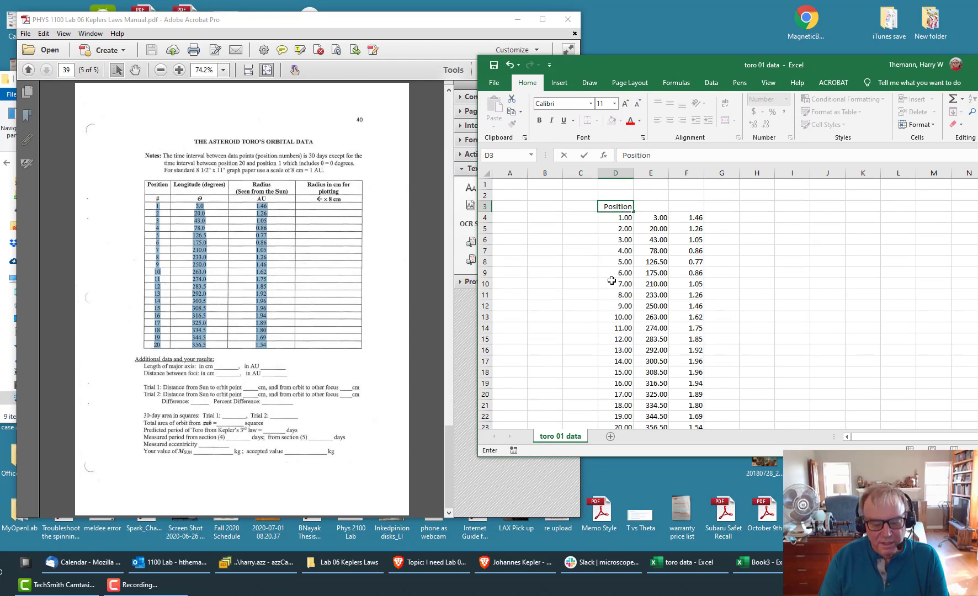
{"action": "key", "text": "Tab"}
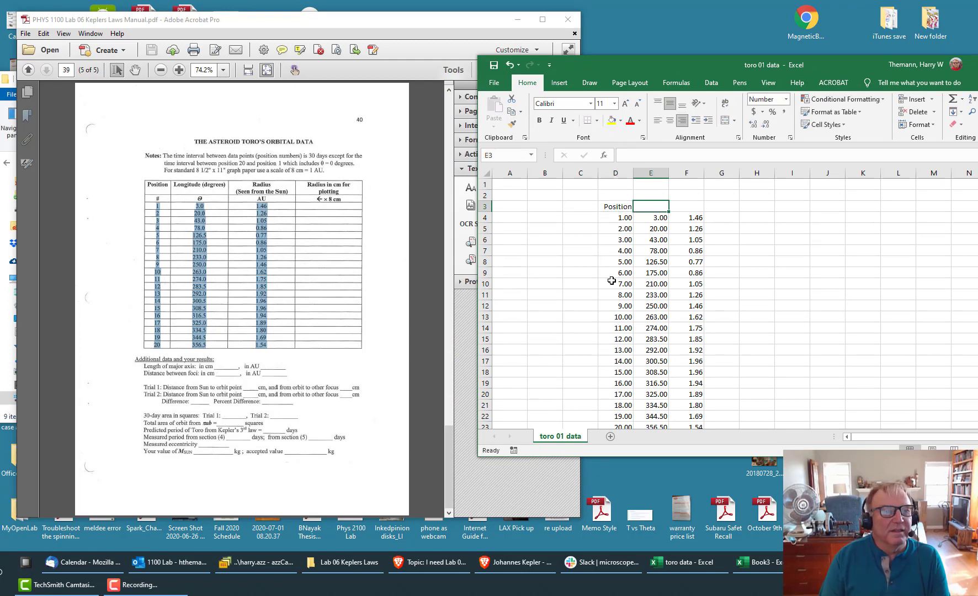
Enter the heading Longitude(degrees) in E3 above the longitude values
{"action": "type", "text": "L"}
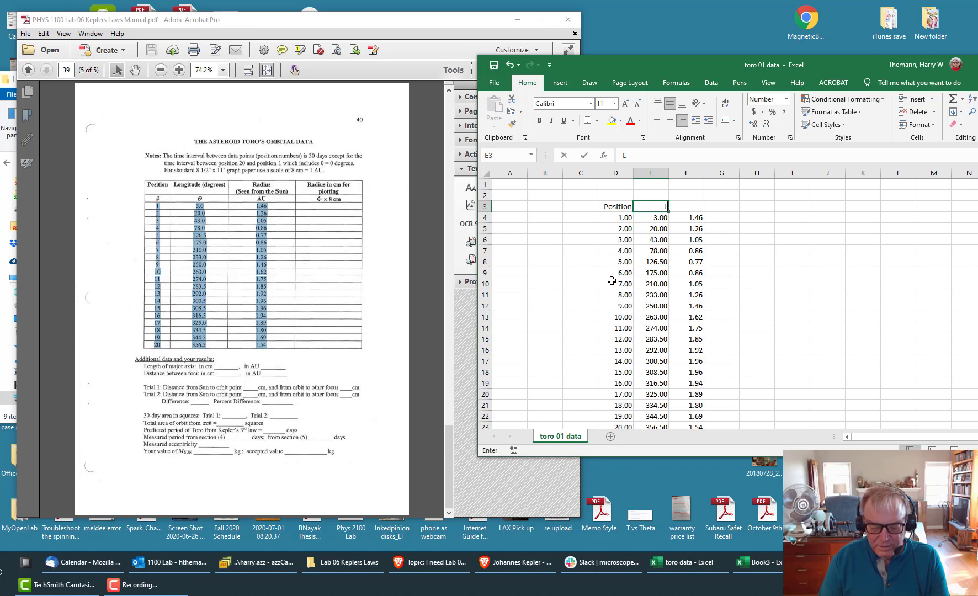
{"action": "type", "text": "on"}
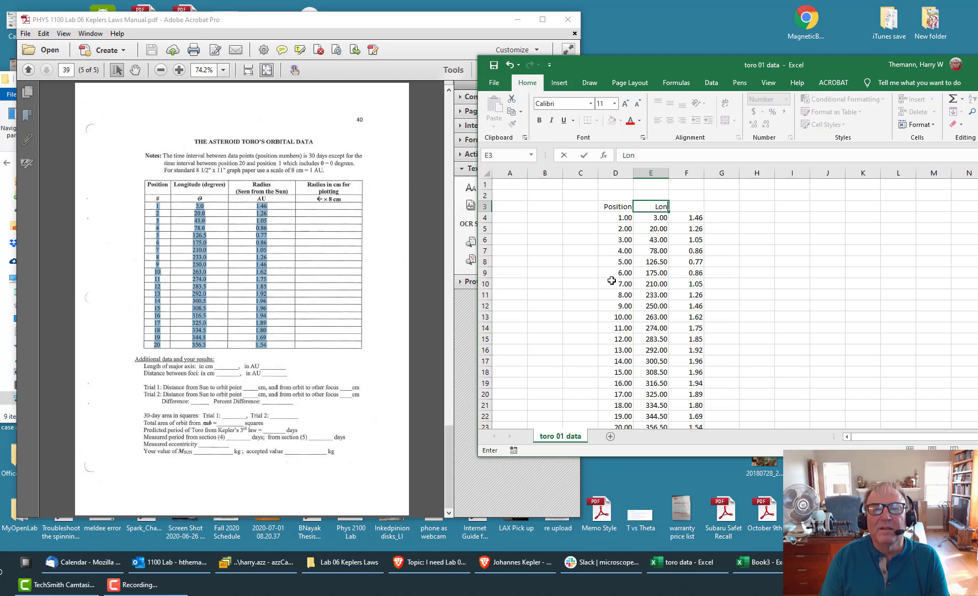
{"action": "type", "text": "gi"}
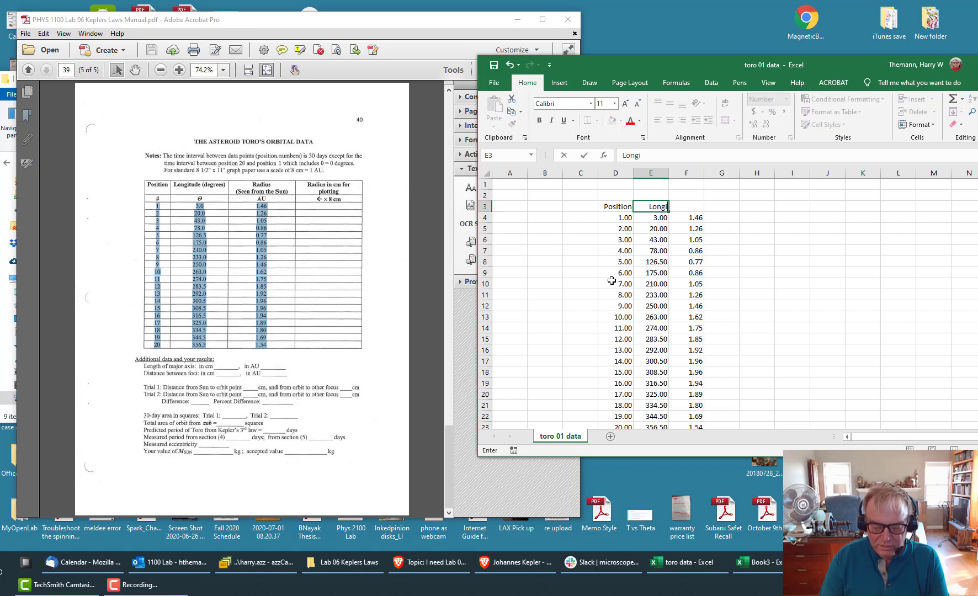
{"action": "type", "text": "tude"}
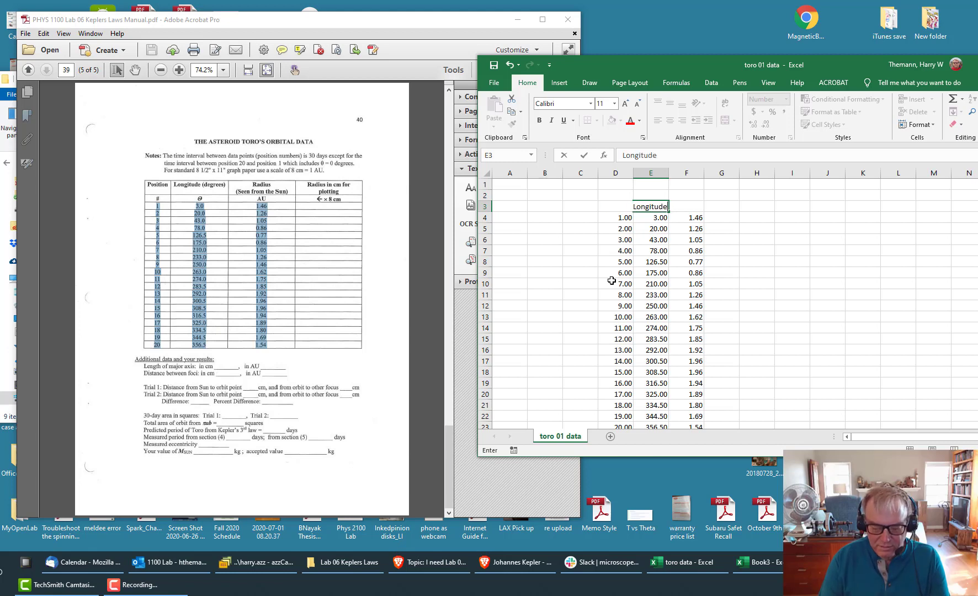
{"action": "type", "text": "(degrees"}
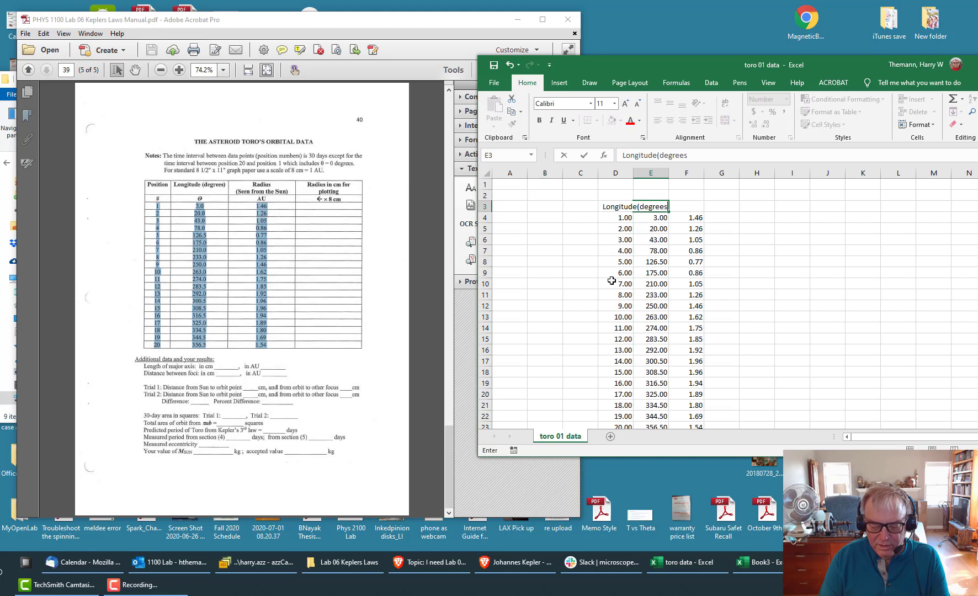
{"action": "type", "text": ")"}
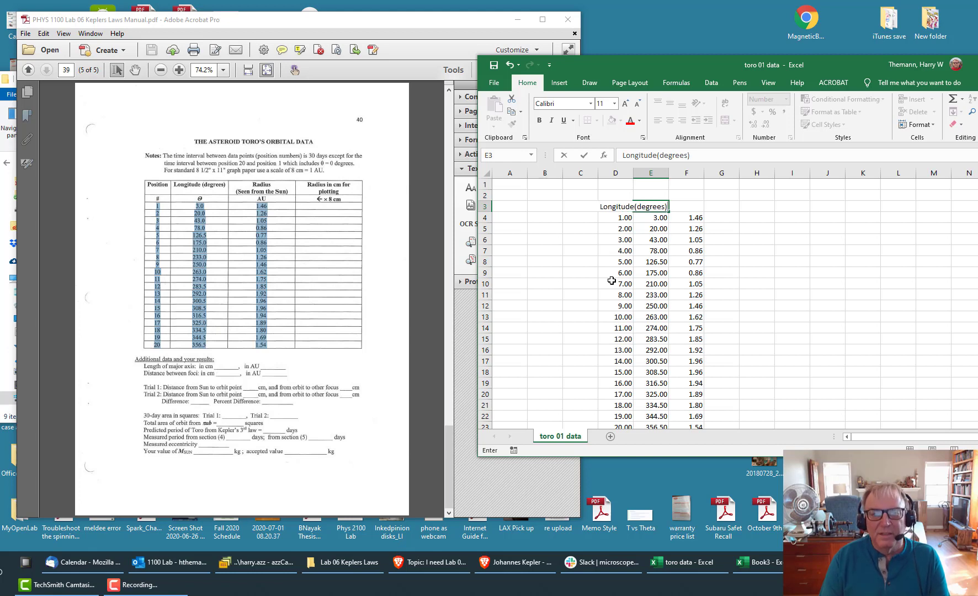
Retype the unit at the end of the E3 heading and correct its spelling to degrees
{"action": "key", "text": "BackSpace"}
{"action": "key", "text": "BackSpace"}
{"action": "key", "text": "BackSpace"}
{"action": "key", "text": "BackSpace"}
{"action": "key", "text": "BackSpace"}
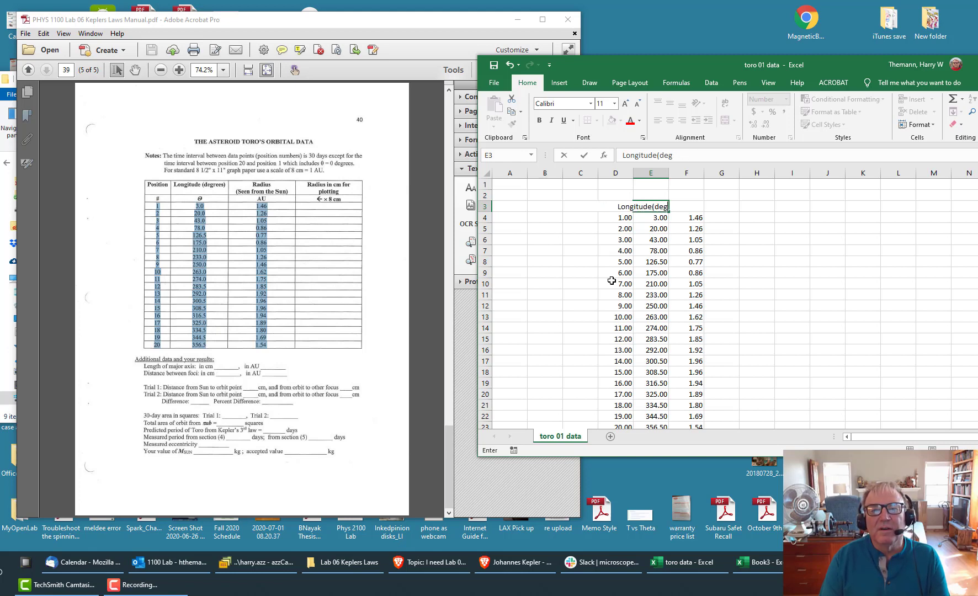
{"action": "type", "text": "ress)"}
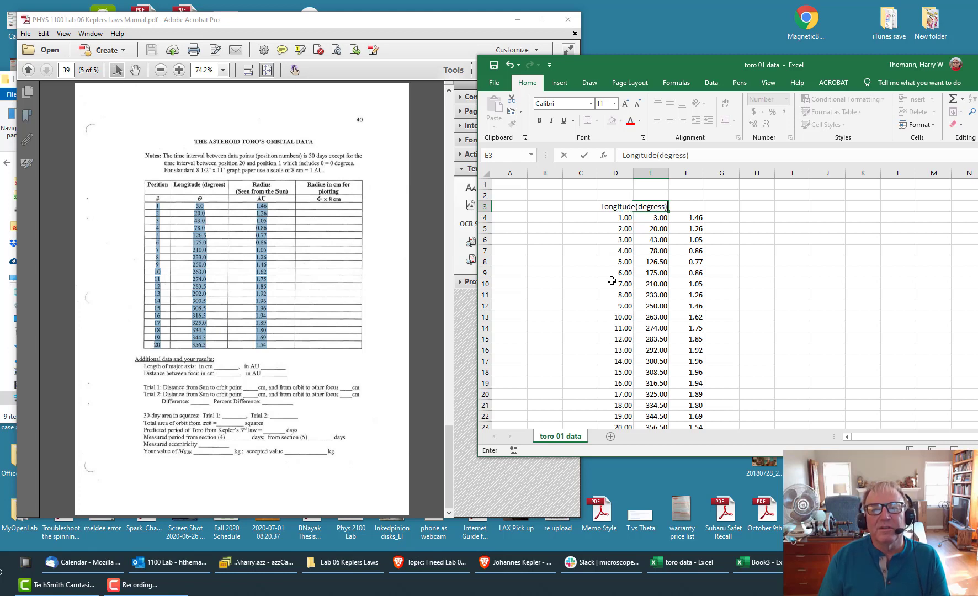
{"action": "key", "text": "Left"}
{"action": "key", "text": "Right"}
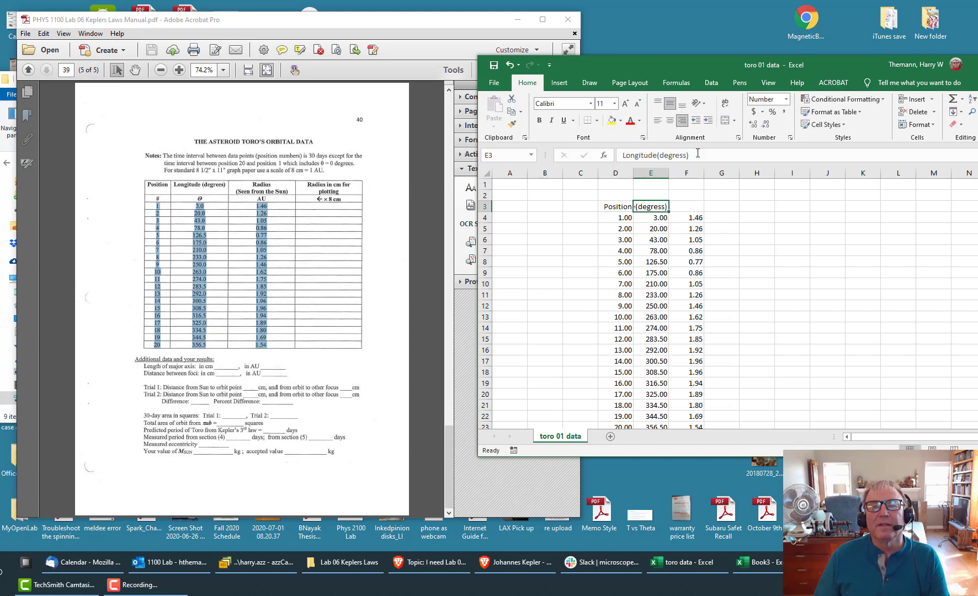
{"action": "left_click", "coordinate": [683, 157]}
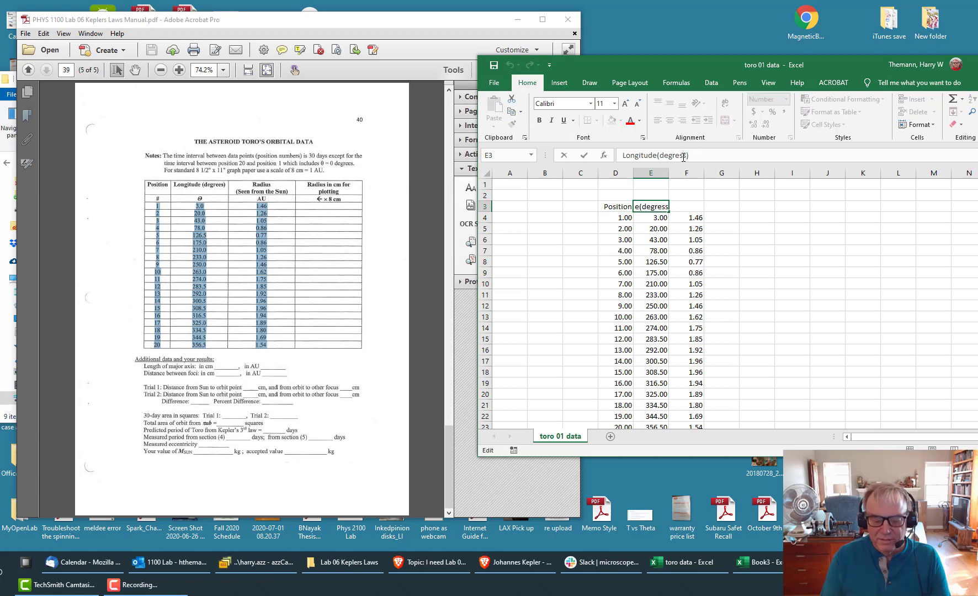
{"action": "key", "text": "BackSpace"}
{"action": "type", "text": "e"}
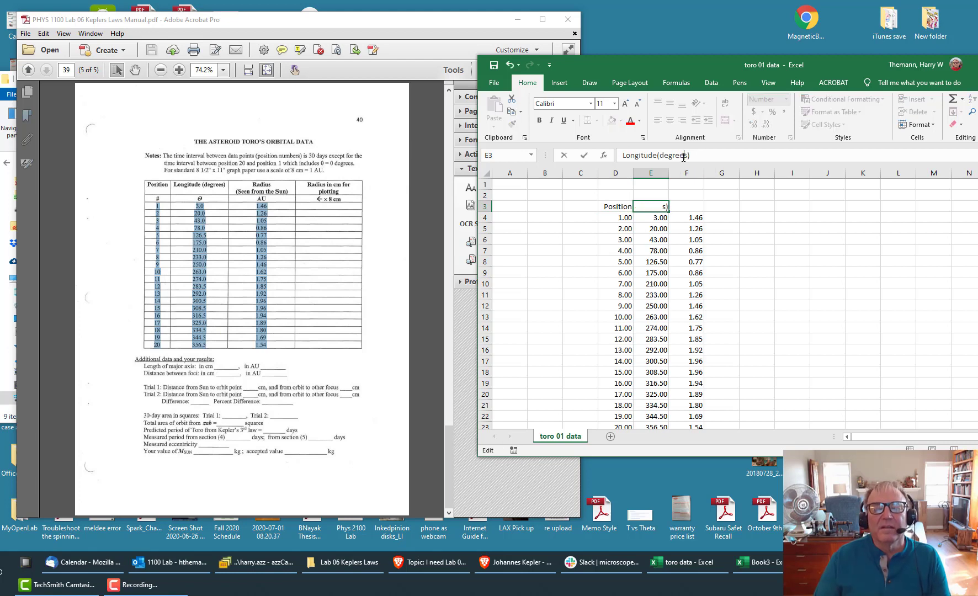
Enter the heading Radius to Sun (AU) in F3 above the radius values
{"action": "left_click", "coordinate": [691, 206]}
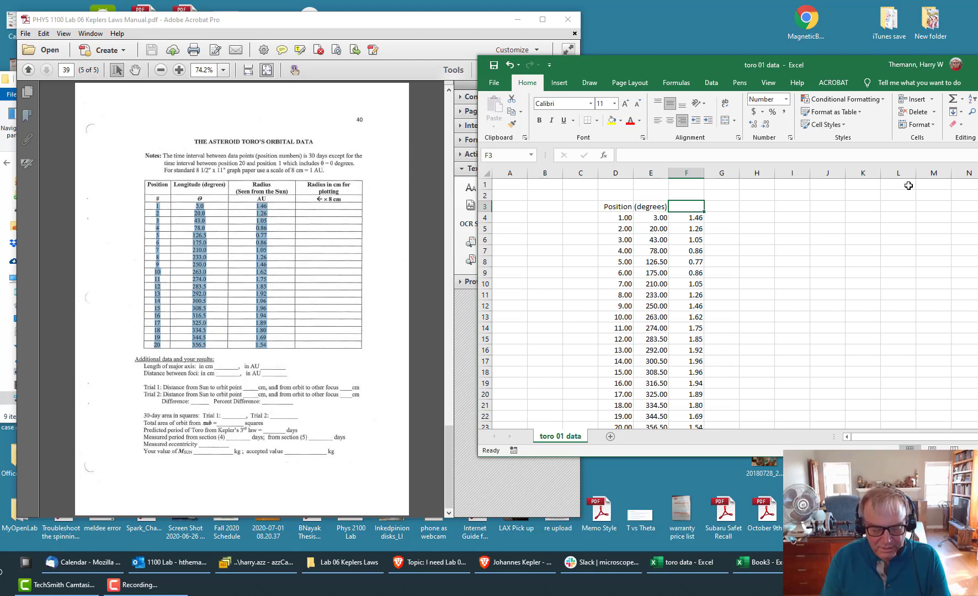
{"action": "type", "text": "Rad"}
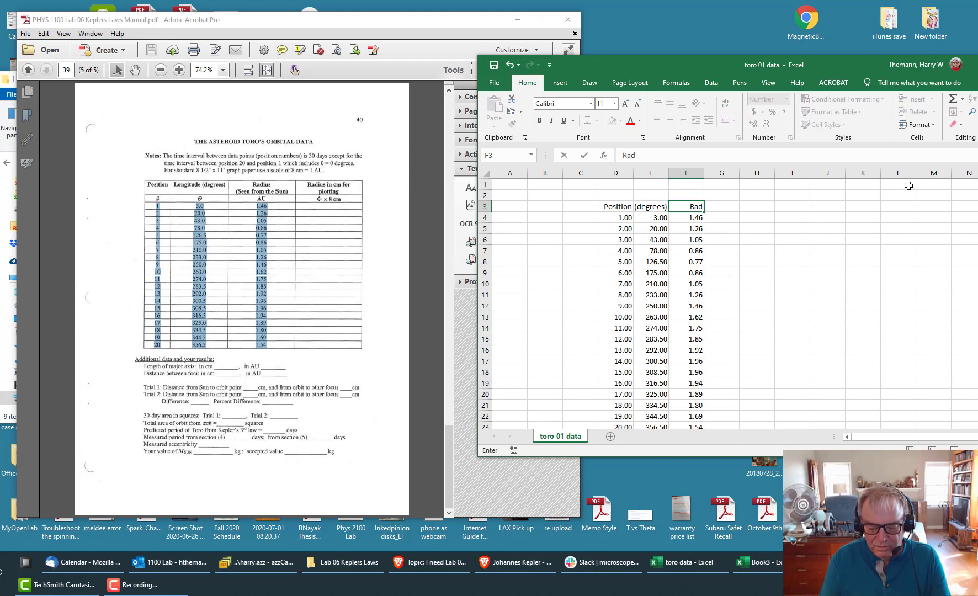
{"action": "type", "text": "ius"}
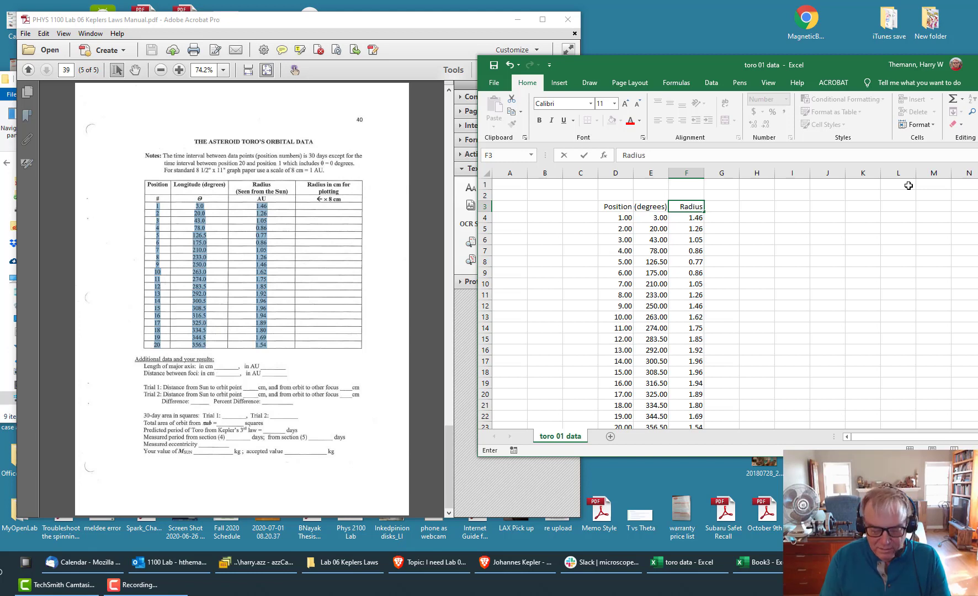
{"action": "type", "text": " fro"}
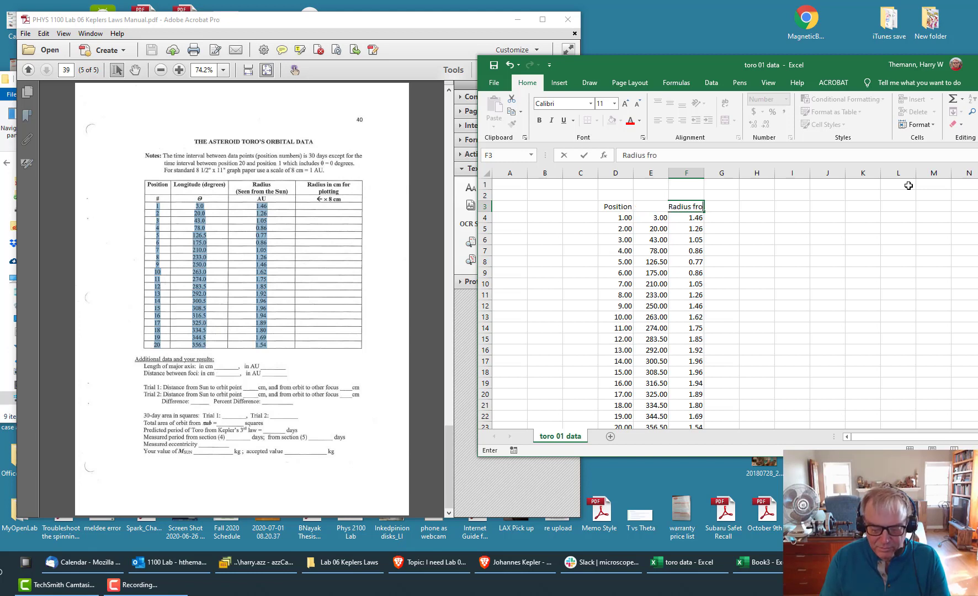
{"action": "key", "text": "BackSpace"}
{"action": "key", "text": "BackSpace"}
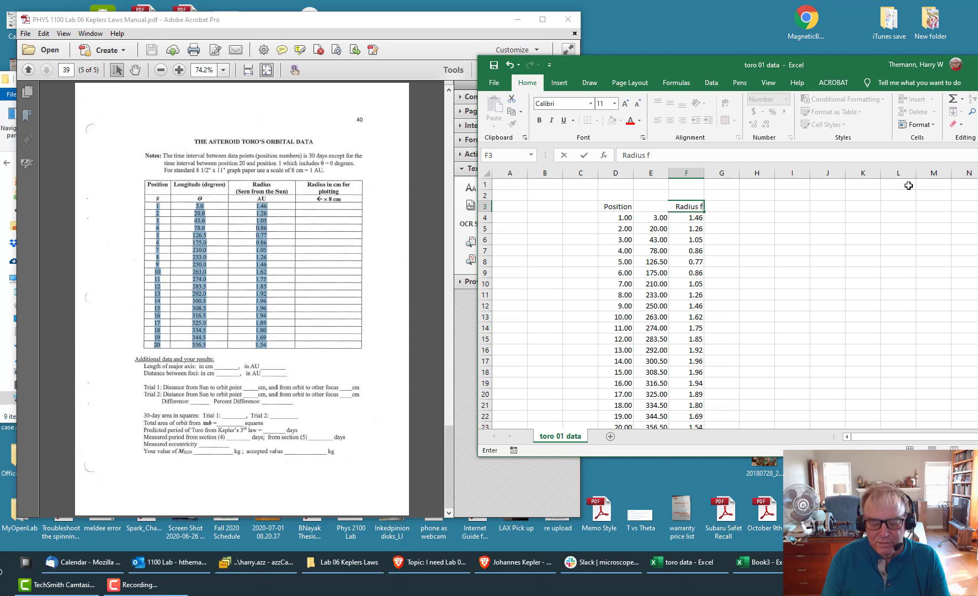
{"action": "type", "text": "to"}
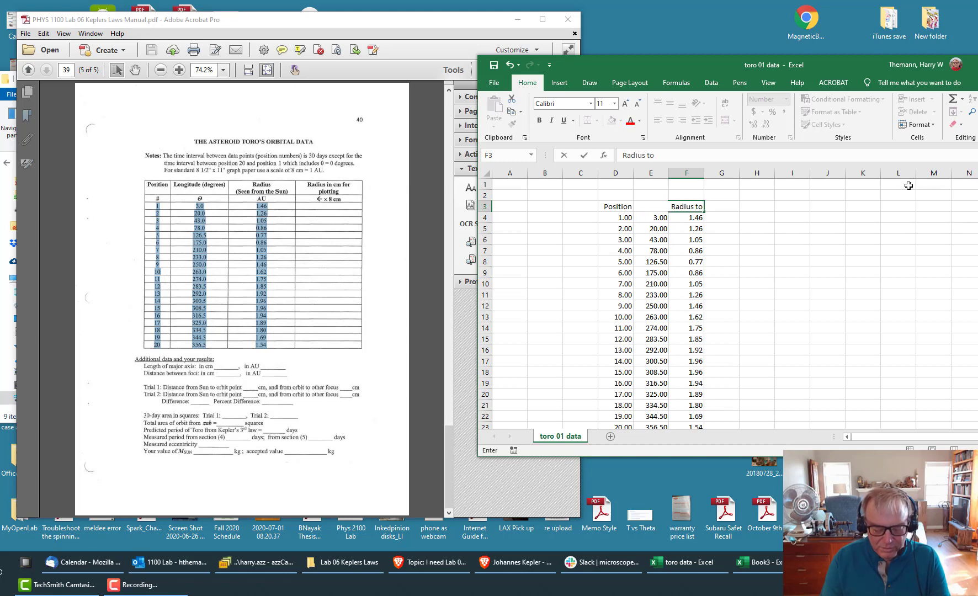
{"action": "type", "text": " Sun"}
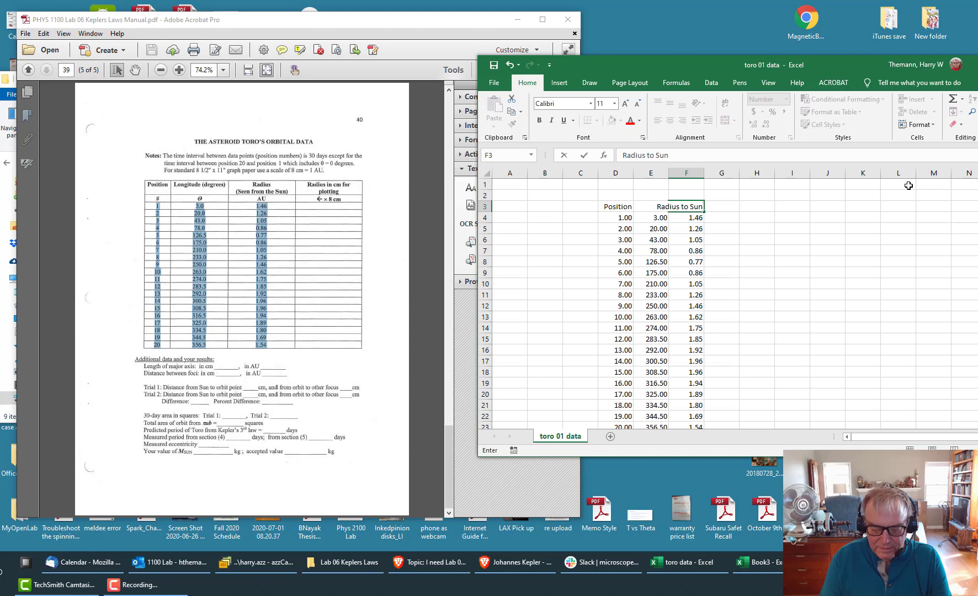
{"action": "type", "text": " (AU"}
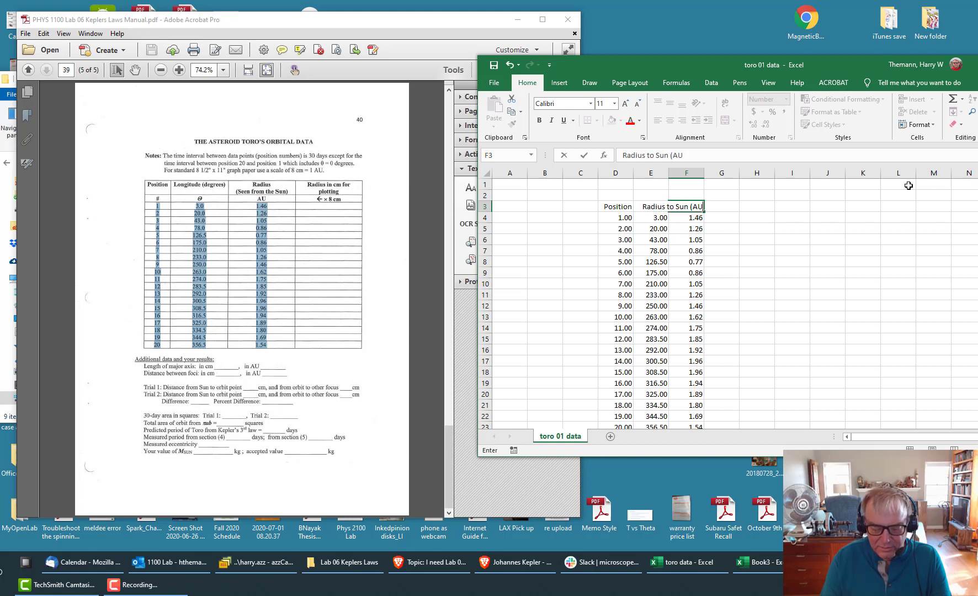
{"action": "type", "text": ")"}
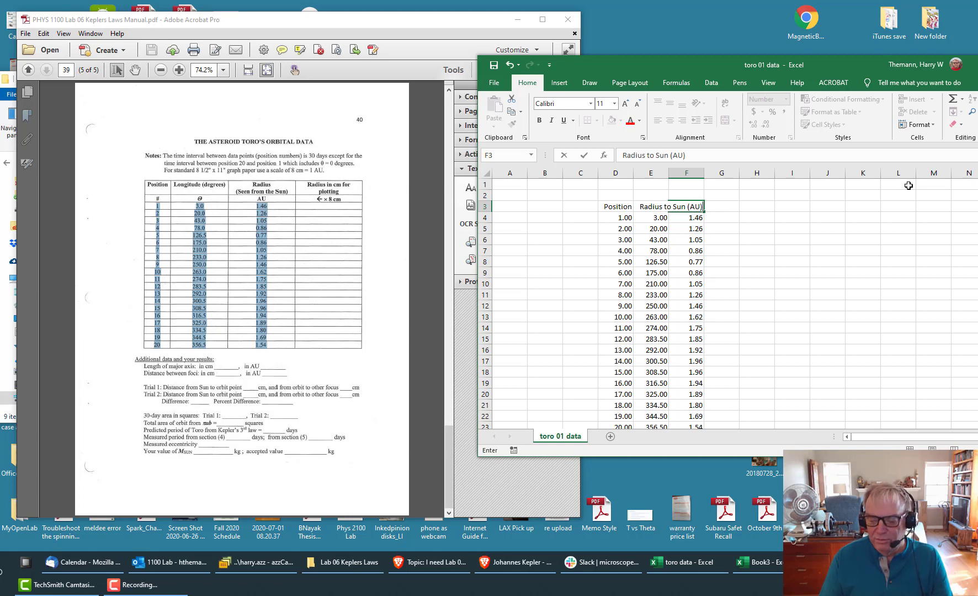
{"action": "key", "text": "Return"}
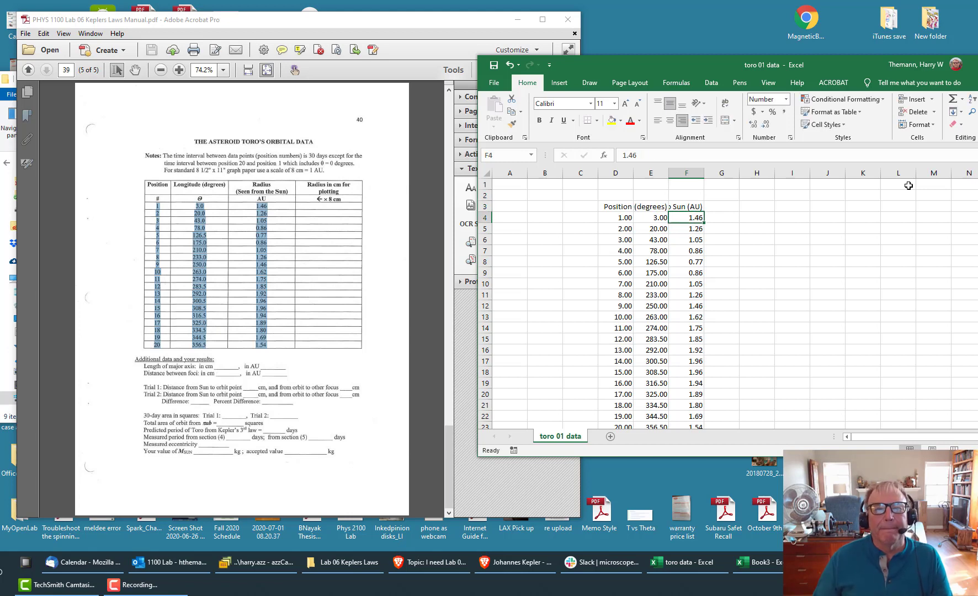
Format row 3 as a taller heading row with wrapped text centered horizontally and vertically
{"action": "left_click", "coordinate": [484, 206]}
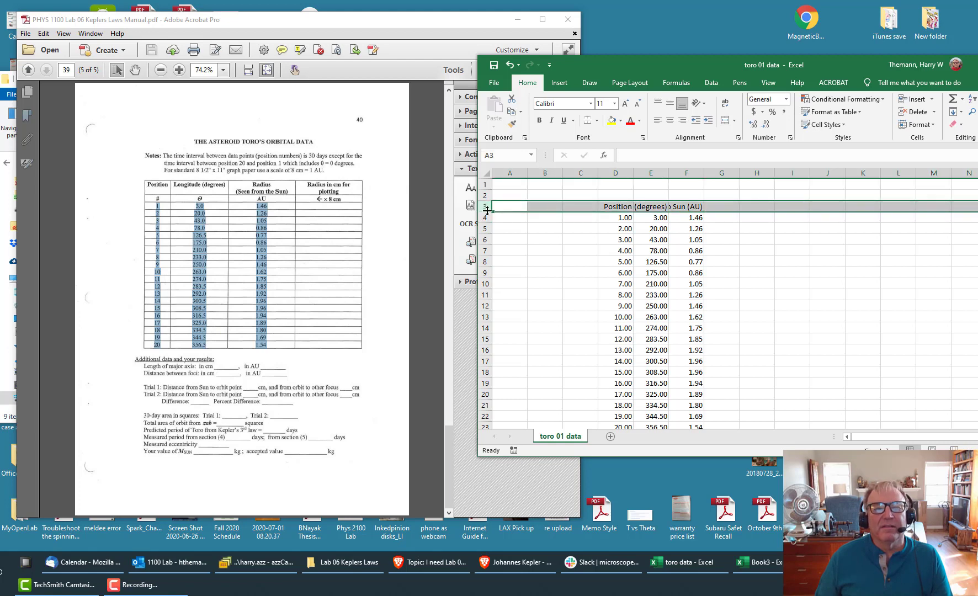
{"action": "left_click_drag", "start_coordinate": [486, 212], "coordinate": [486, 235]}
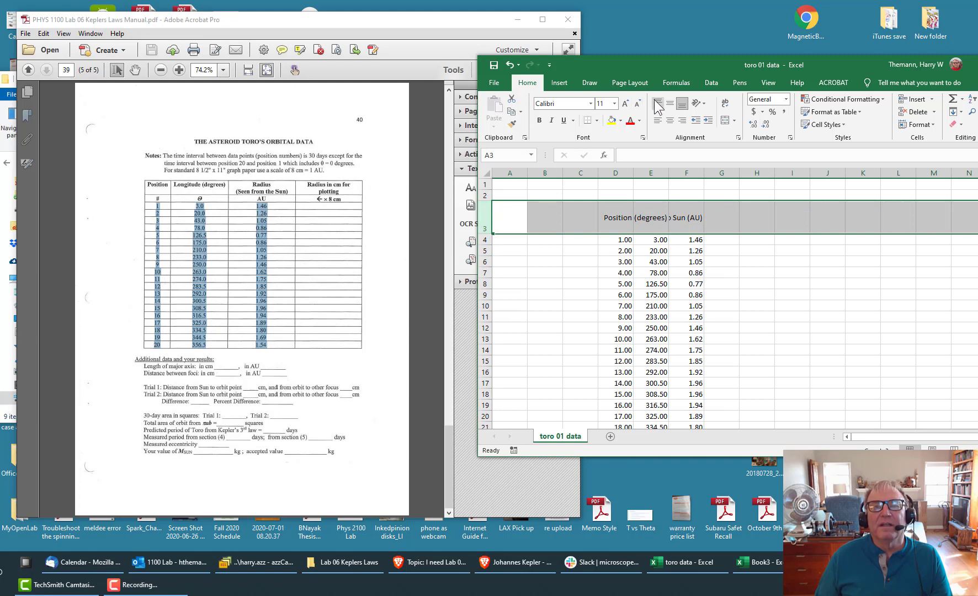
{"action": "left_click", "coordinate": [673, 126]}
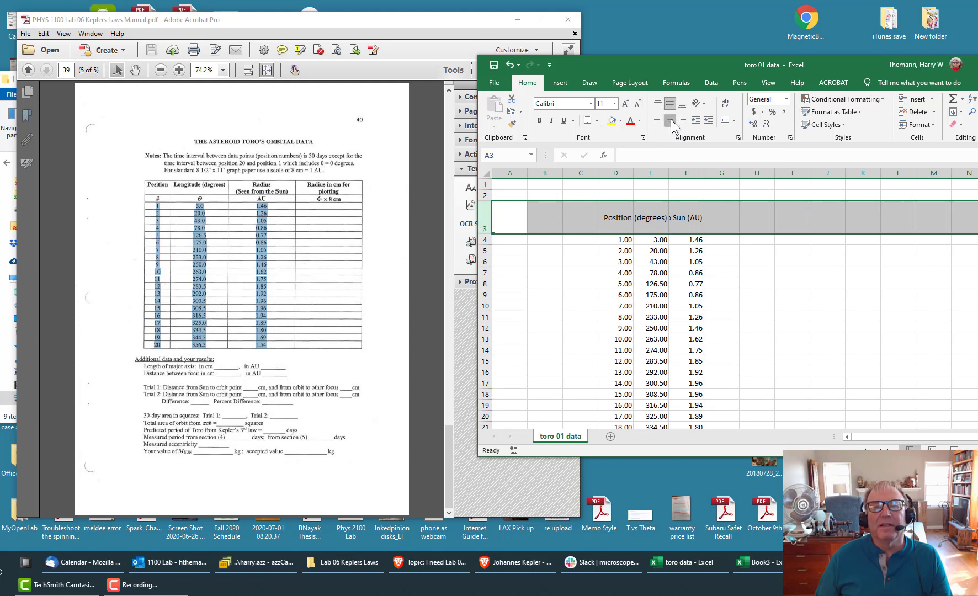
{"action": "left_click", "coordinate": [727, 108]}
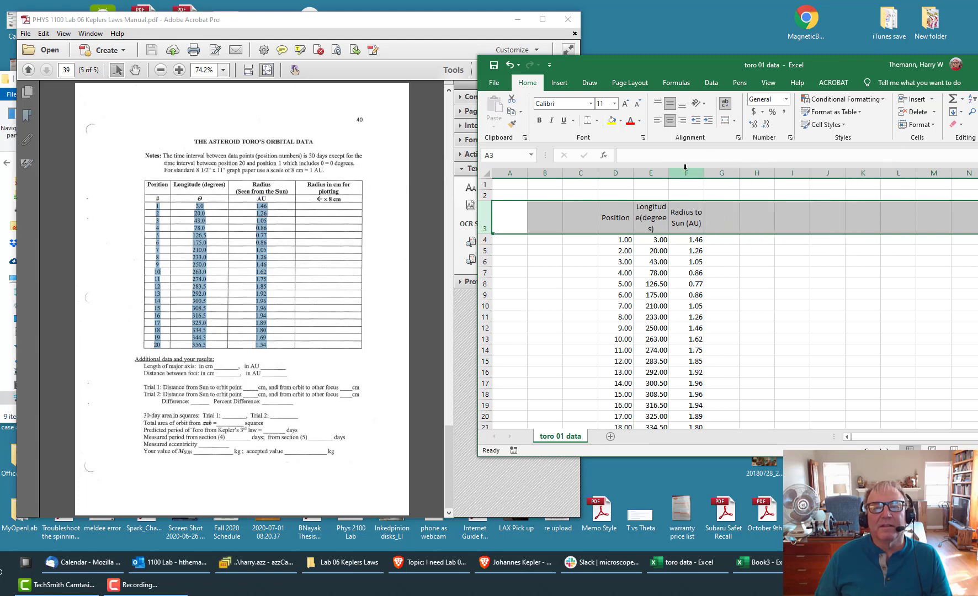
Insert a space before (degrees) in the E3 heading and widen columns D through F equally so the headings fit
{"action": "left_click", "coordinate": [661, 216]}
{"action": "left_click", "coordinate": [657, 155]}
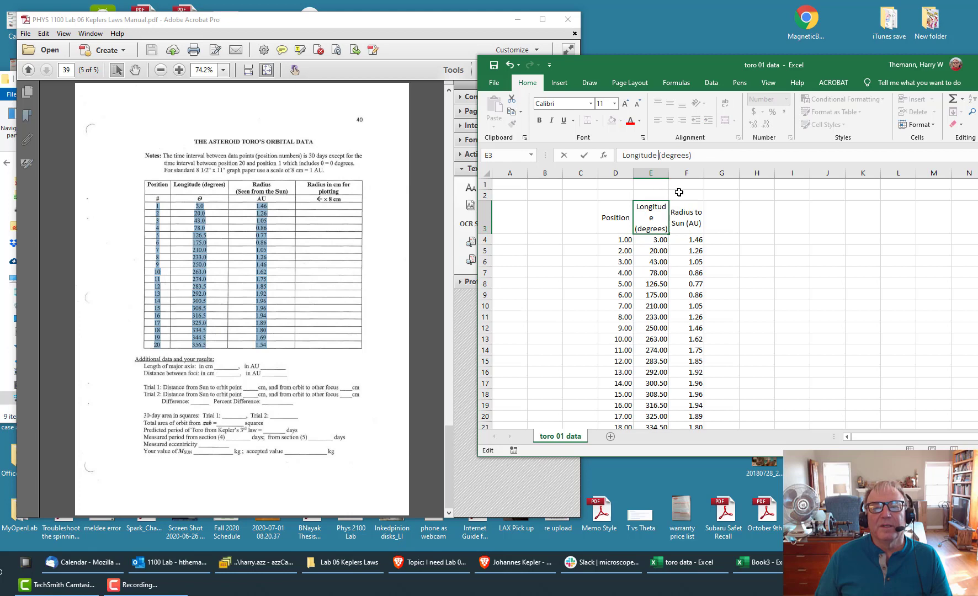
{"action": "left_click_drag", "start_coordinate": [614, 174], "coordinate": [640, 175]}
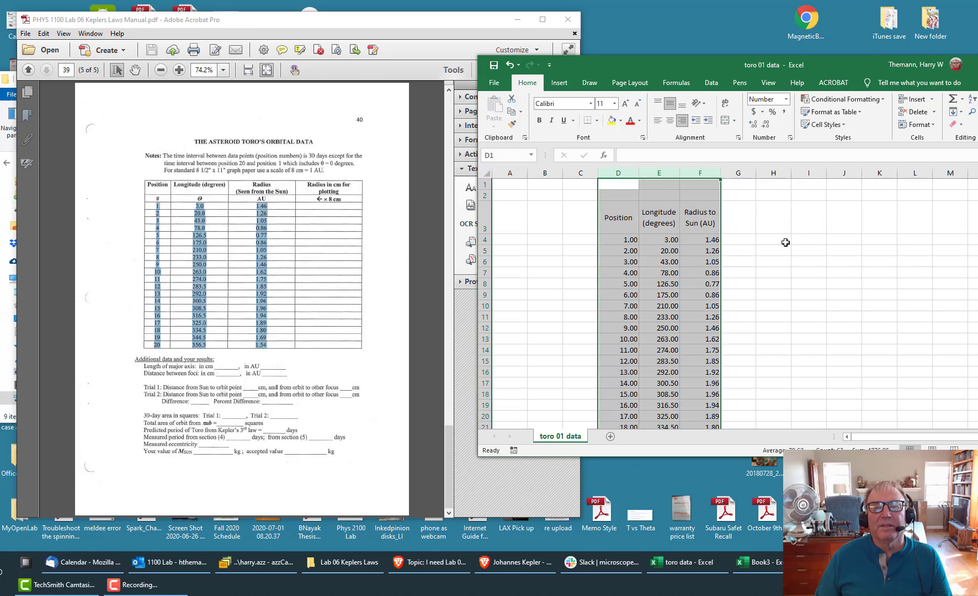
{"action": "left_click", "coordinate": [904, 284]}
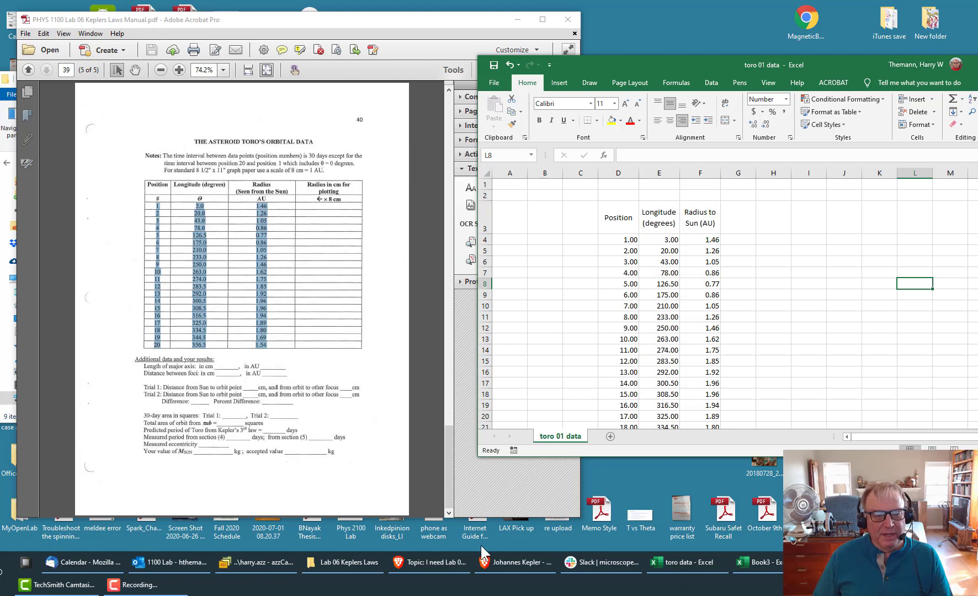
Review the Procedure section on the first page of the lab manual PDF, and minimize the manual
{"action": "mouse_move", "coordinate": [435, 555]}
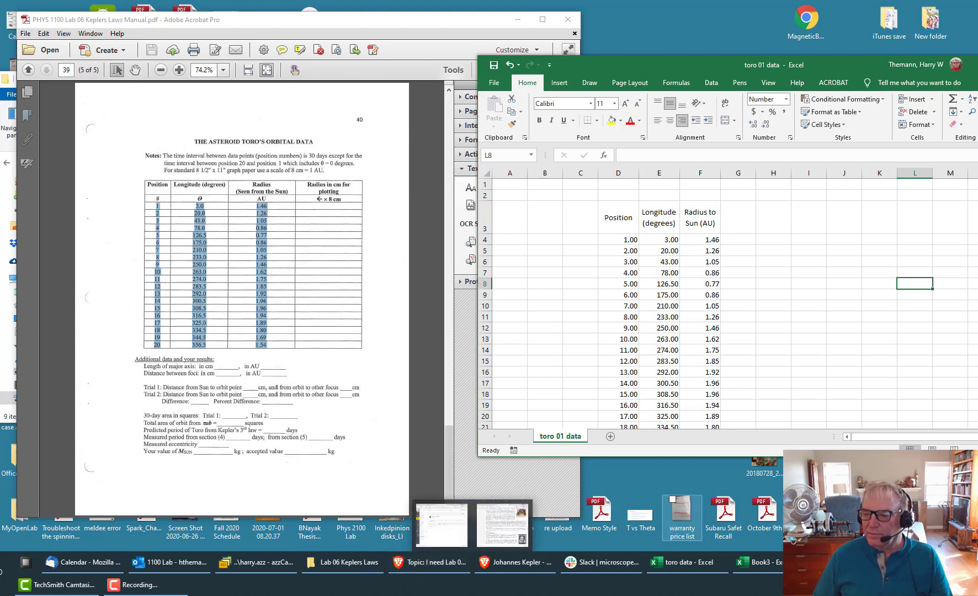
{"action": "left_click", "coordinate": [276, 391]}
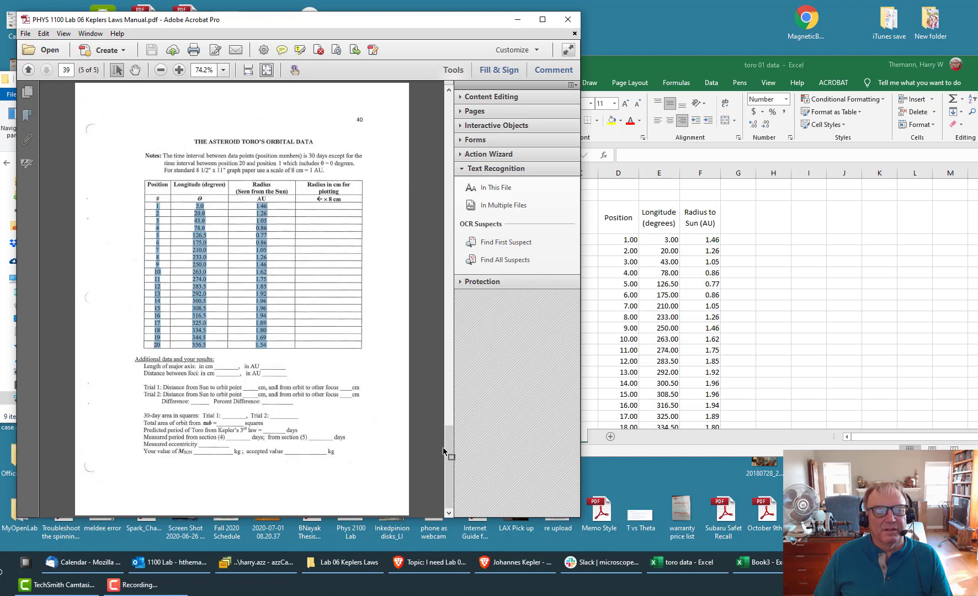
{"action": "left_click_drag", "start_coordinate": [449, 450], "coordinate": [449, 117]}
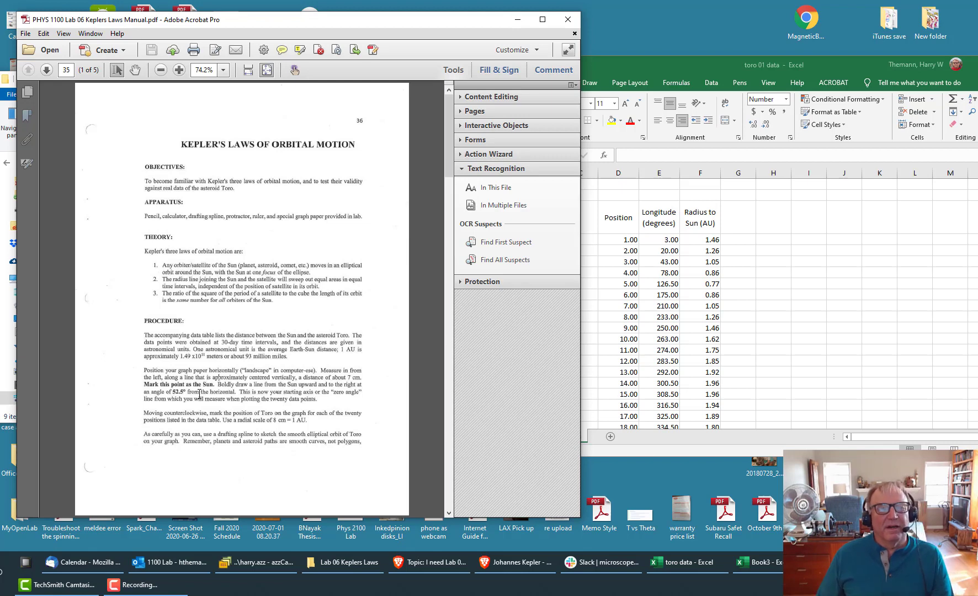
{"action": "left_click", "coordinate": [519, 21]}
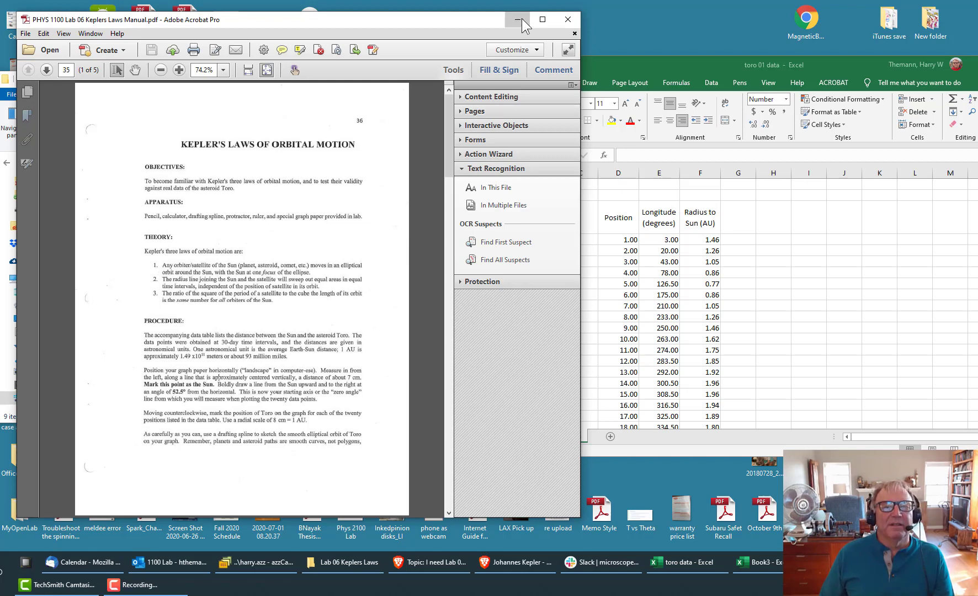
Move the toro 01 data workbook window so it is fully on screen, and minimize the lab manual after another brief look
{"action": "left_click", "coordinate": [674, 241]}
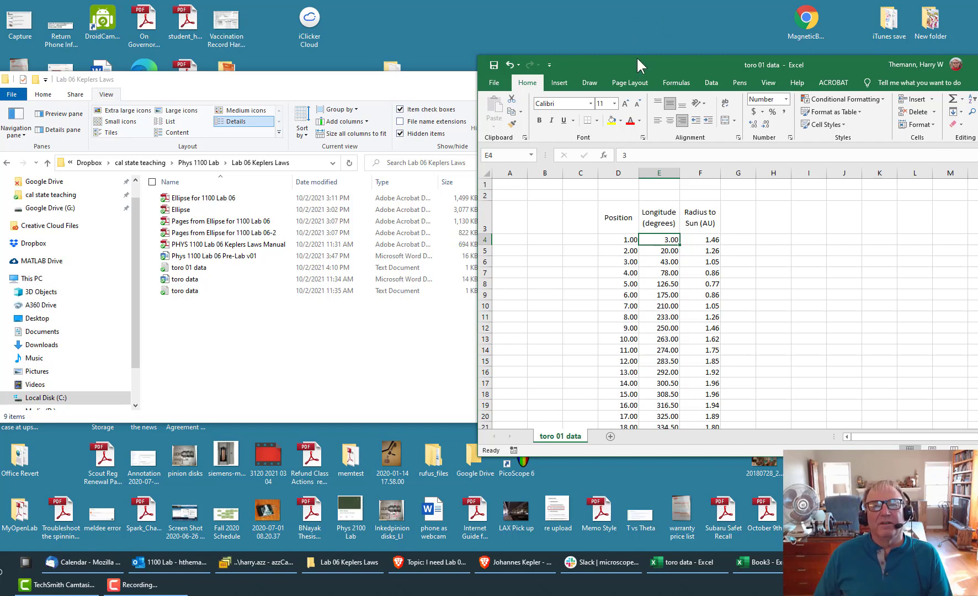
{"action": "left_click_drag", "start_coordinate": [638, 60], "coordinate": [419, 30]}
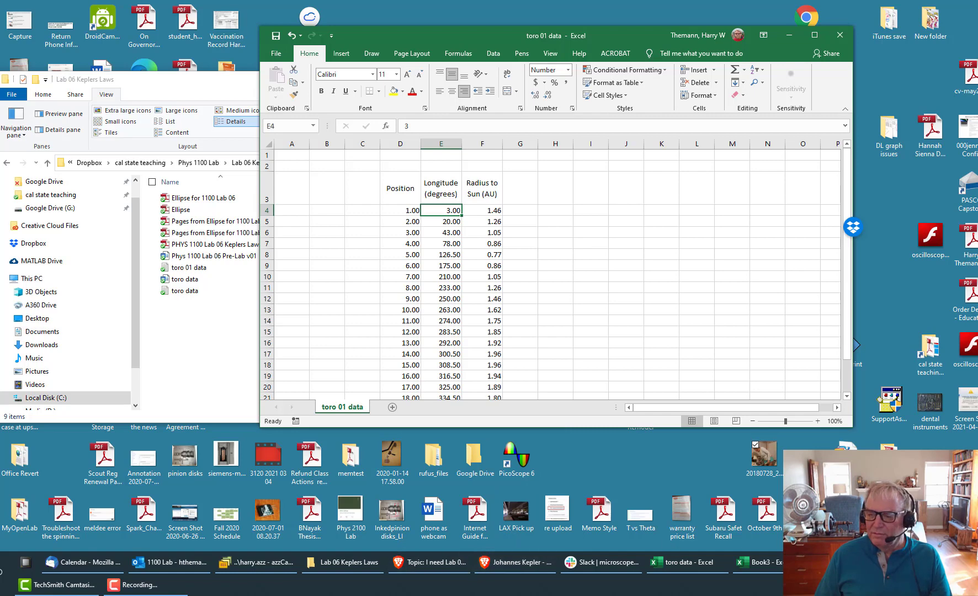
{"action": "key", "text": "alt+Tab"}
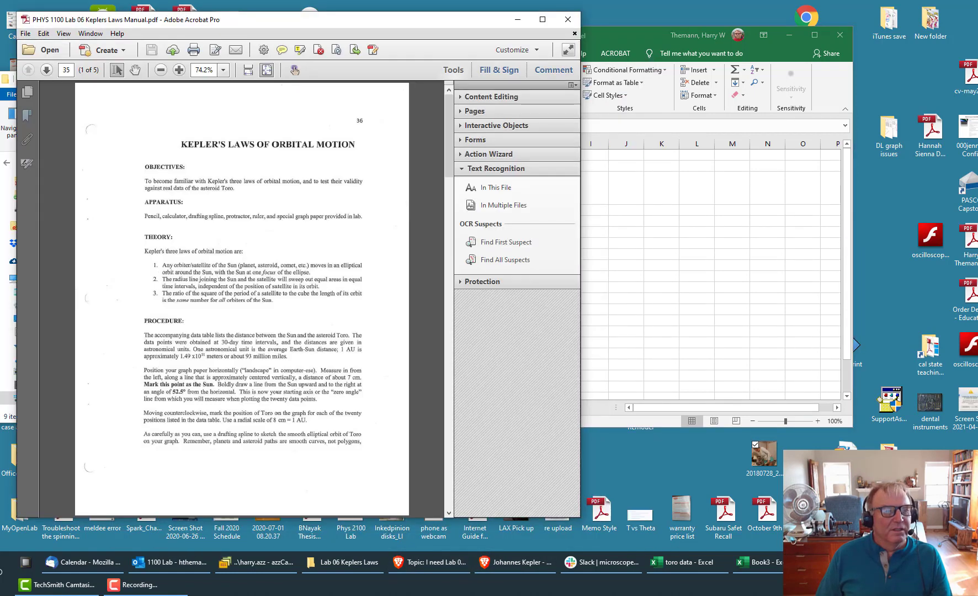
{"action": "key", "text": "super+Down"}
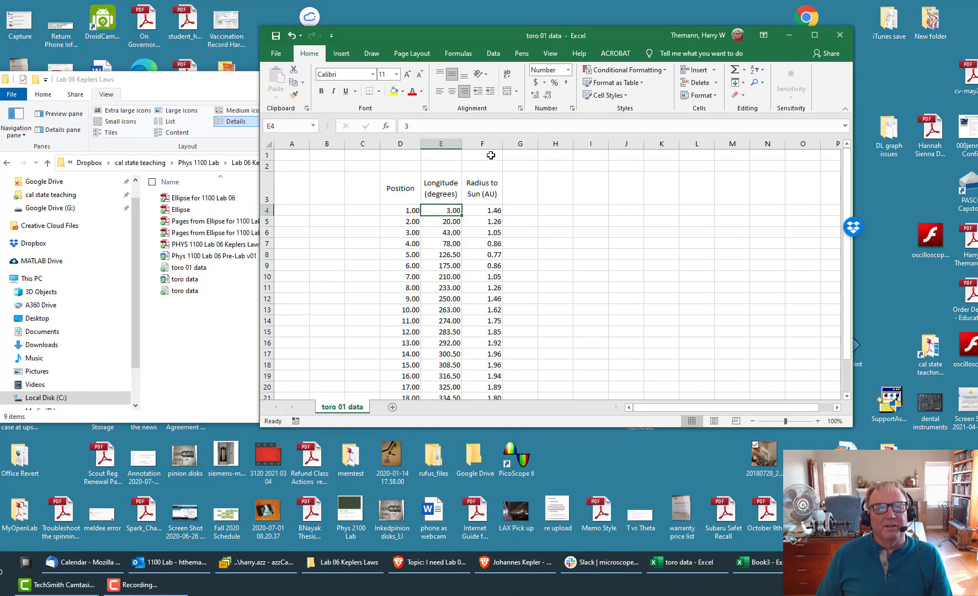
Insert a blank column between the Longitude and Radius to Sun columns
{"action": "left_click", "coordinate": [477, 143]}
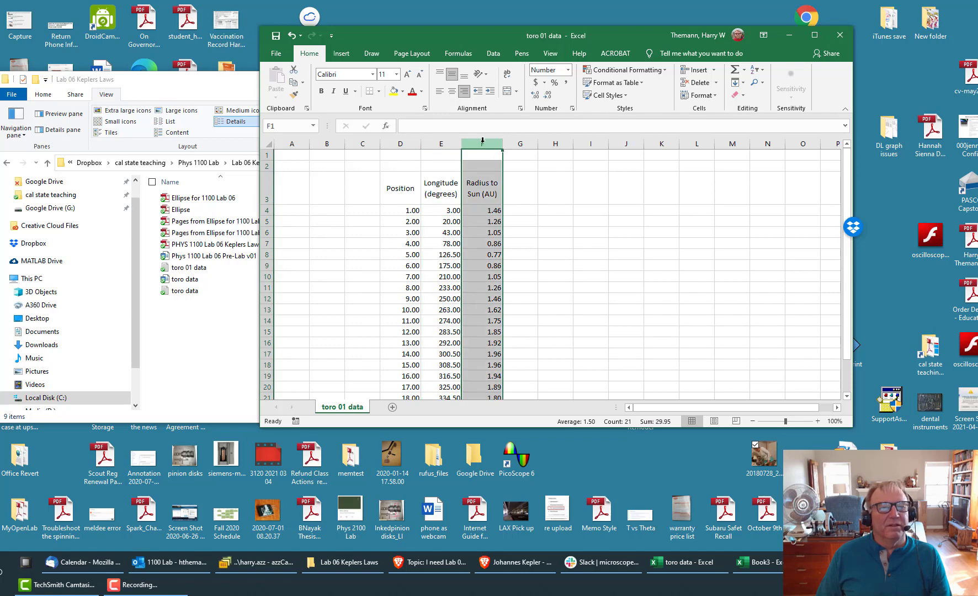
{"action": "right_click", "coordinate": [483, 141]}
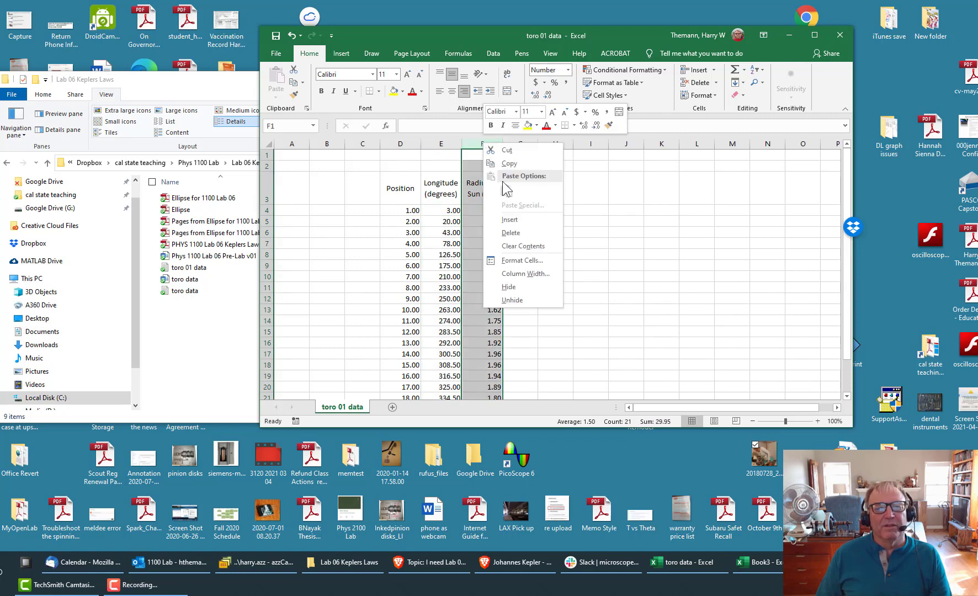
{"action": "left_click", "coordinate": [512, 221]}
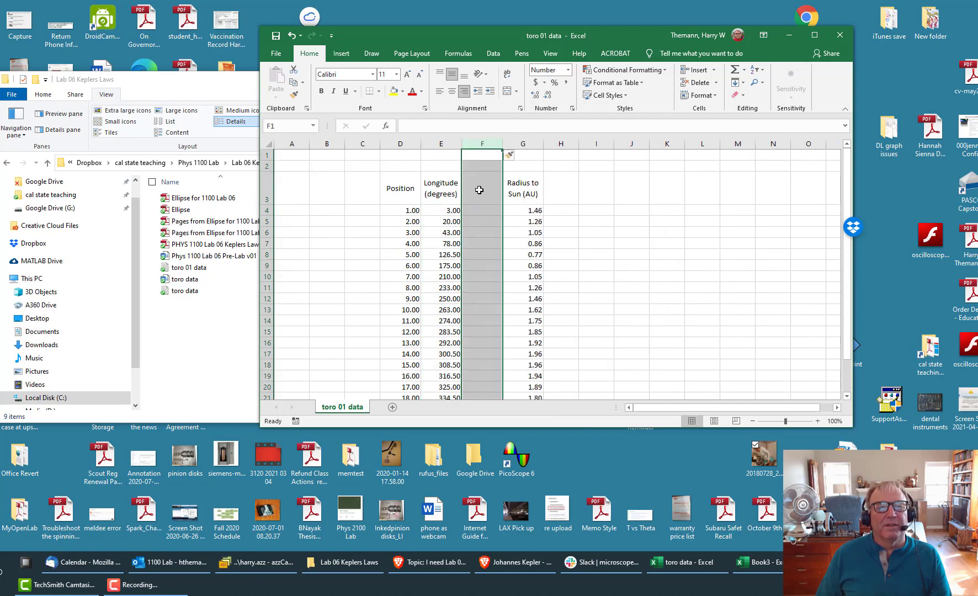
Enter the heading Position (radians) in F3 above the blank column
{"action": "left_click", "coordinate": [478, 189]}
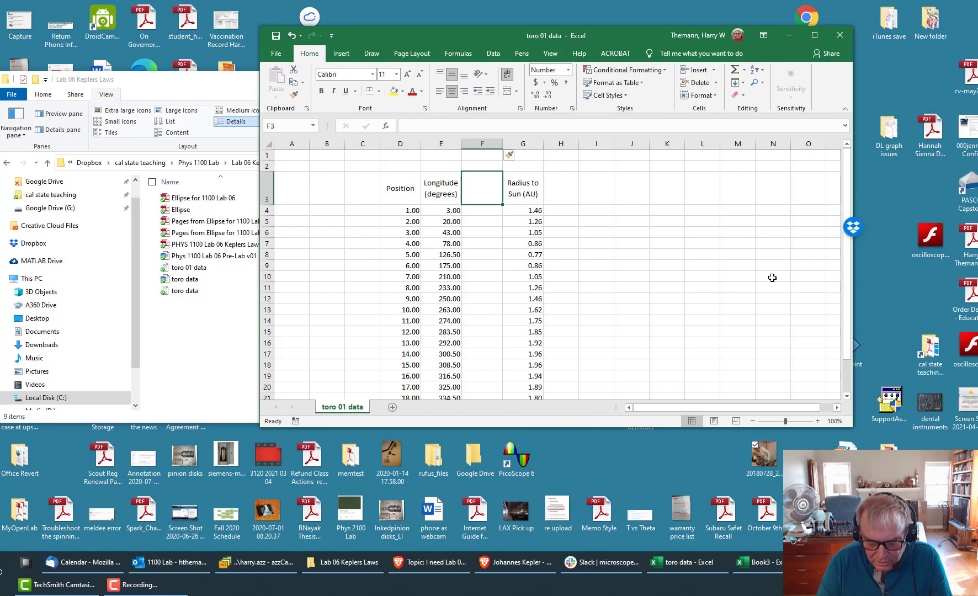
{"action": "type", "text": "P"}
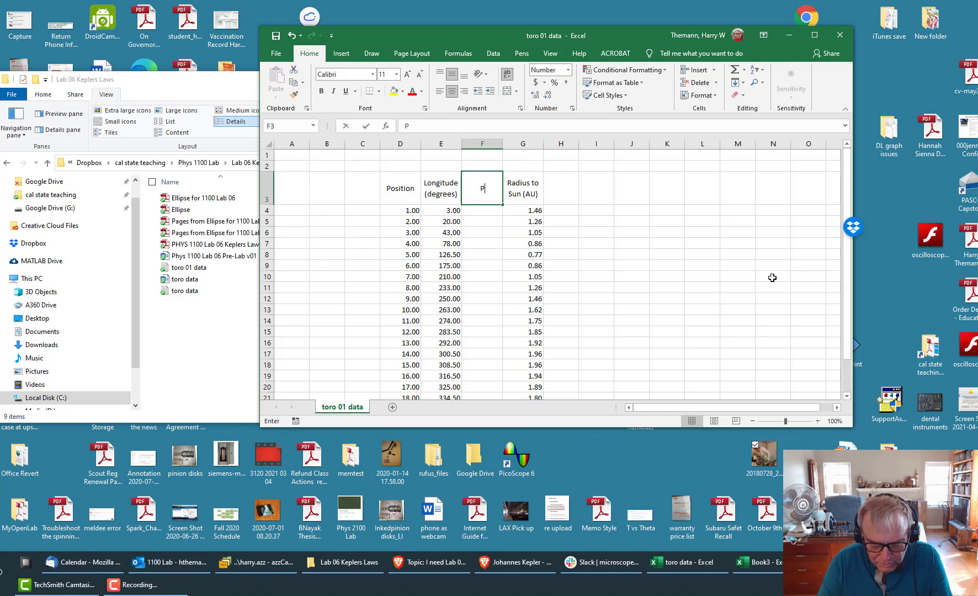
{"action": "type", "text": "osition"}
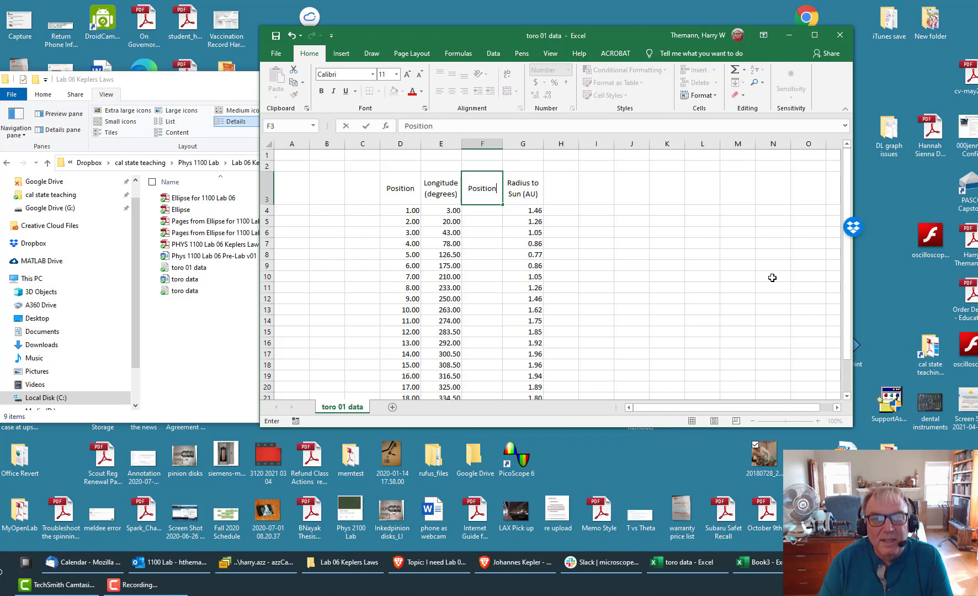
{"action": "type", "text": " ("}
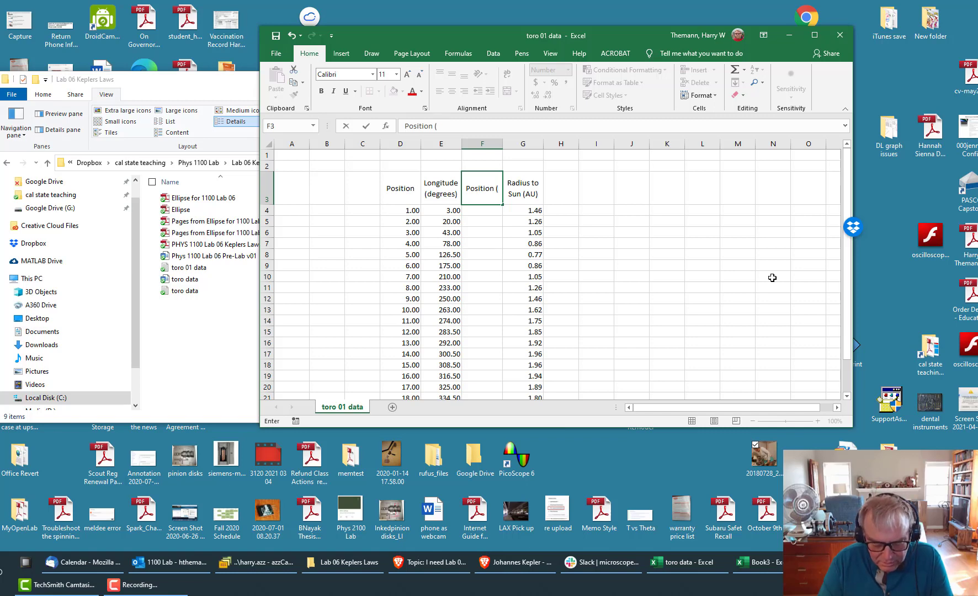
{"action": "type", "text": "radians"}
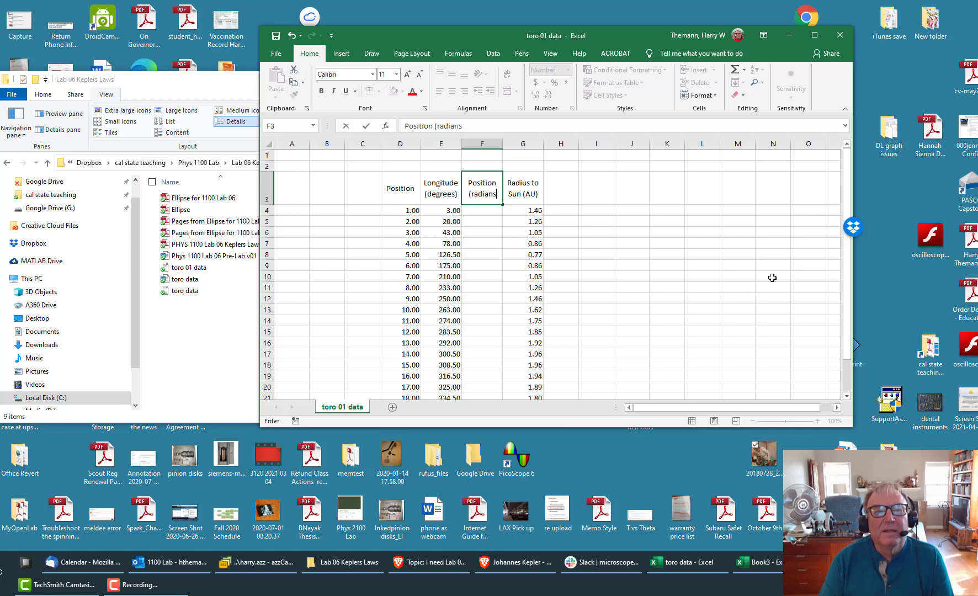
{"action": "type", "text": ")"}
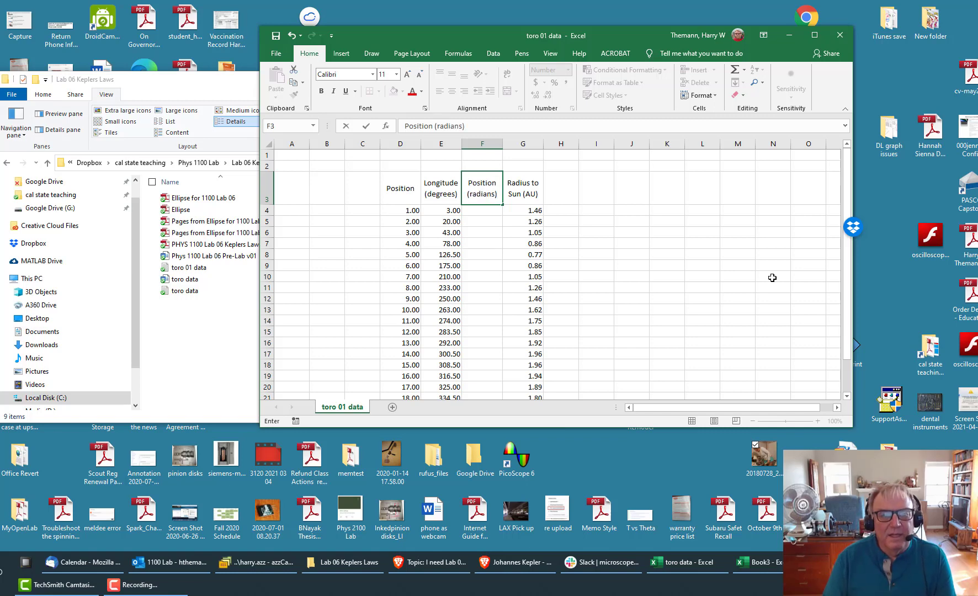
{"action": "key", "text": "Return"}
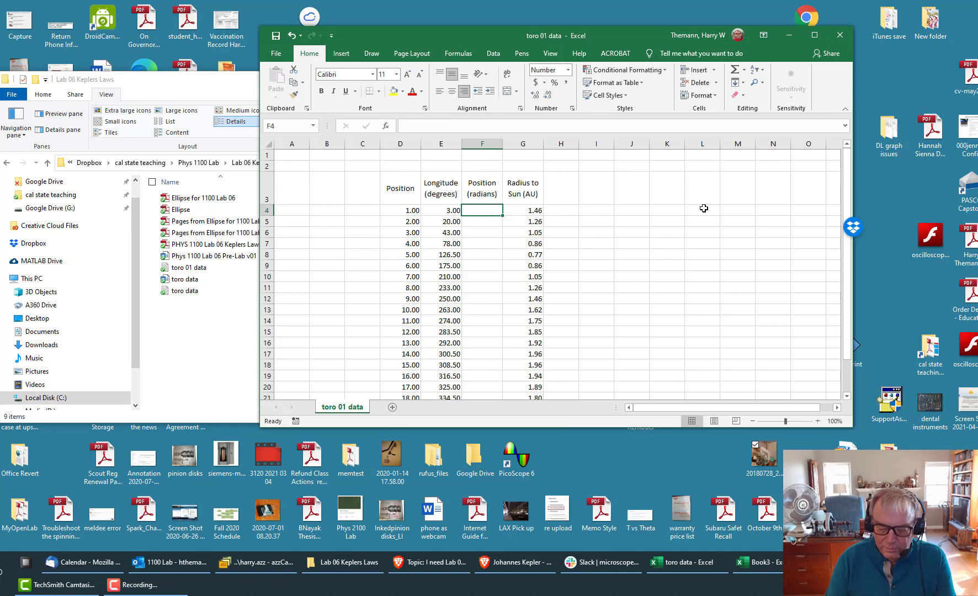
Enter the formula =RADIANS(E4 +52.5) in F4 to convert the first longitude plus 52.5 degrees to radians
{"action": "type", "text": "="}
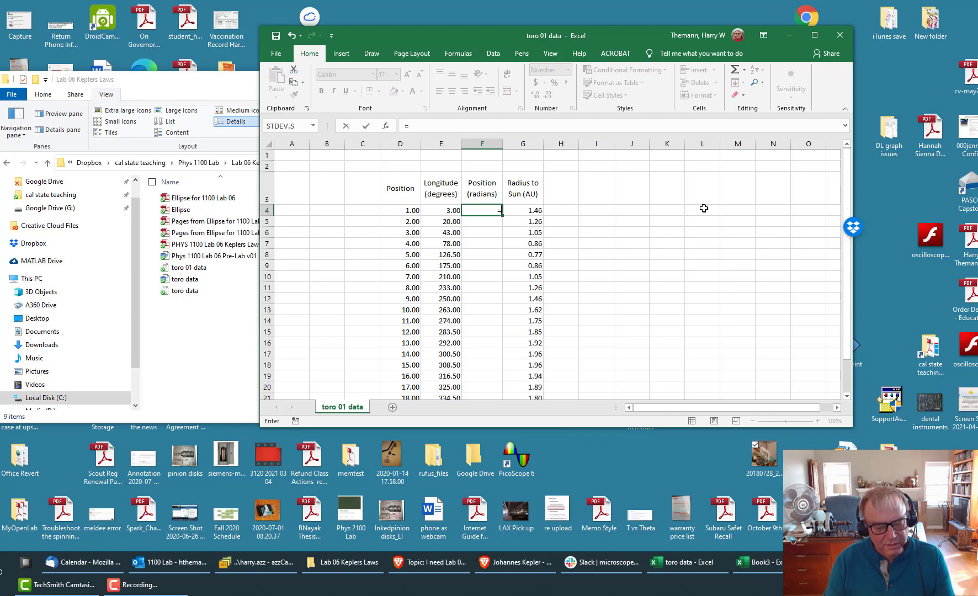
{"action": "type", "text": "ra"}
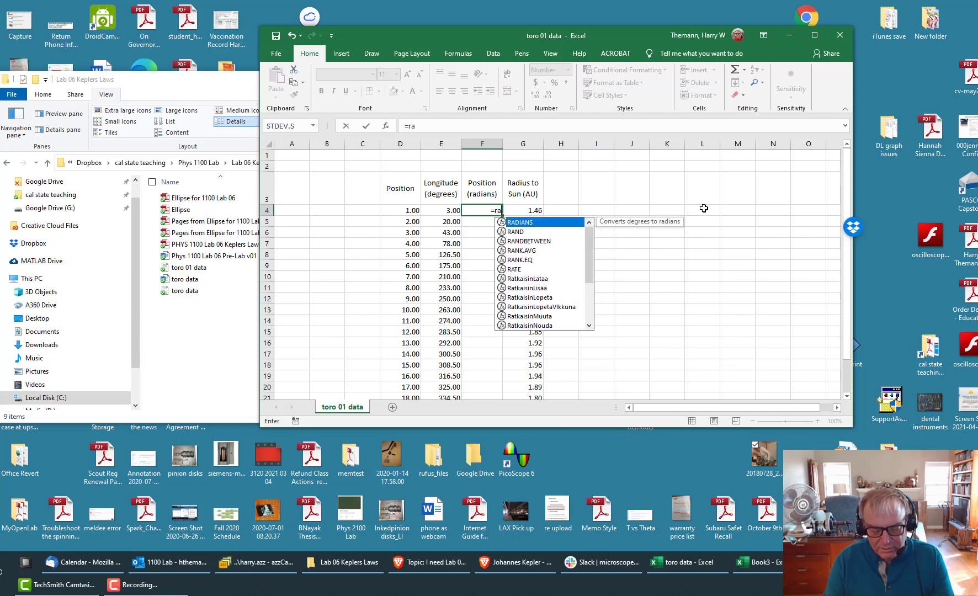
{"action": "type", "text": "dians"}
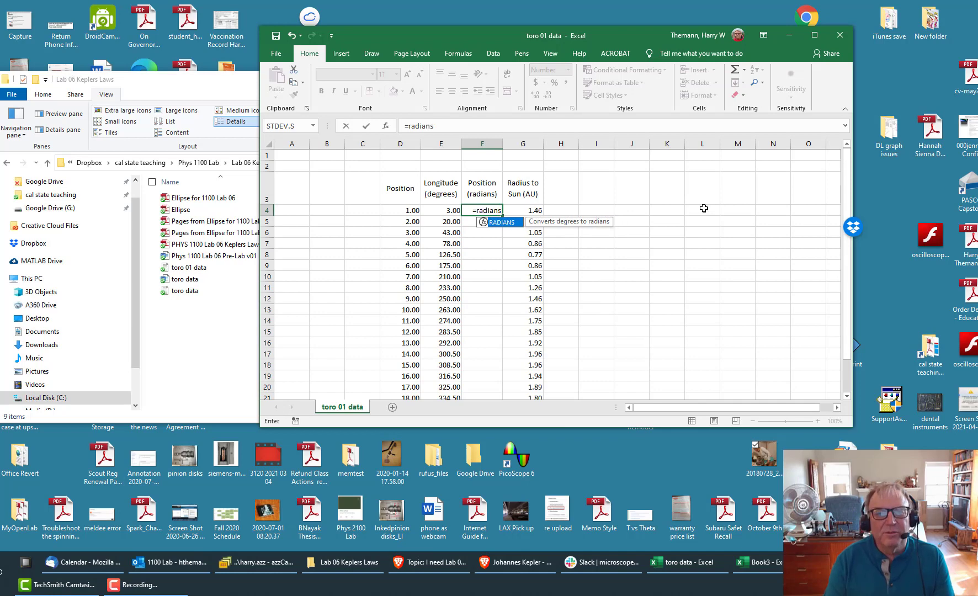
{"action": "type", "text": "("}
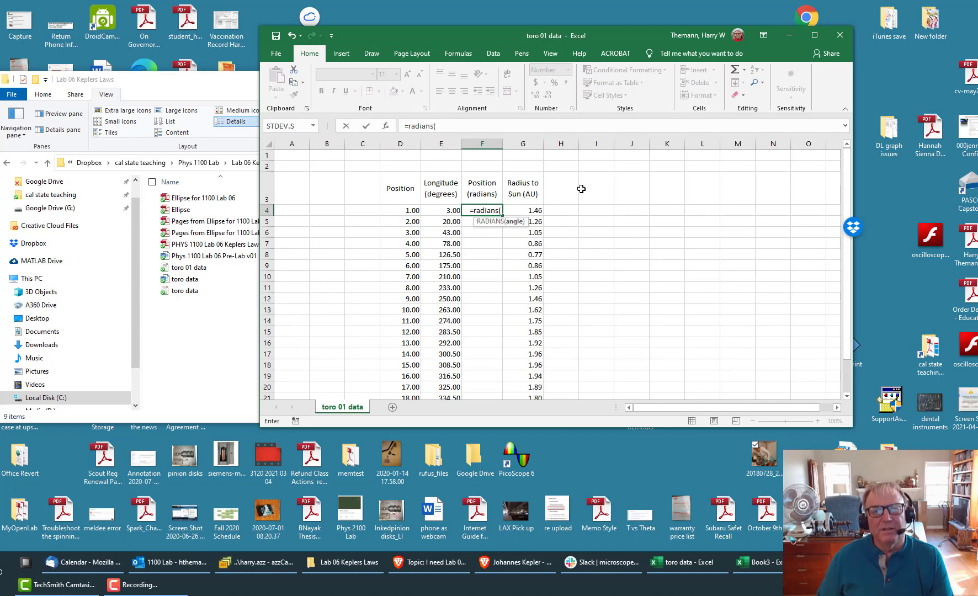
{"action": "left_click", "coordinate": [443, 209]}
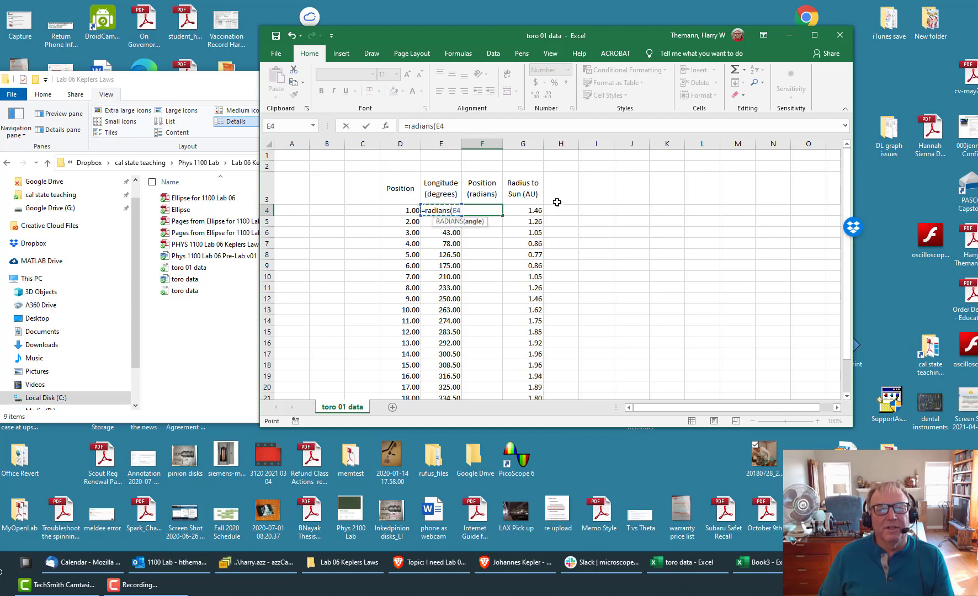
{"action": "type", "text": ")"}
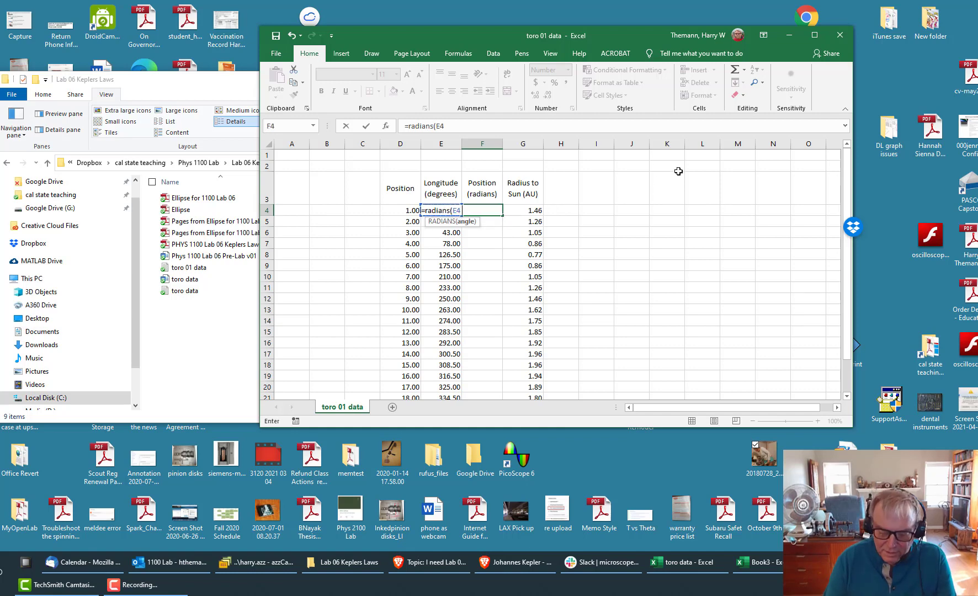
{"action": "type", "text": "+52"}
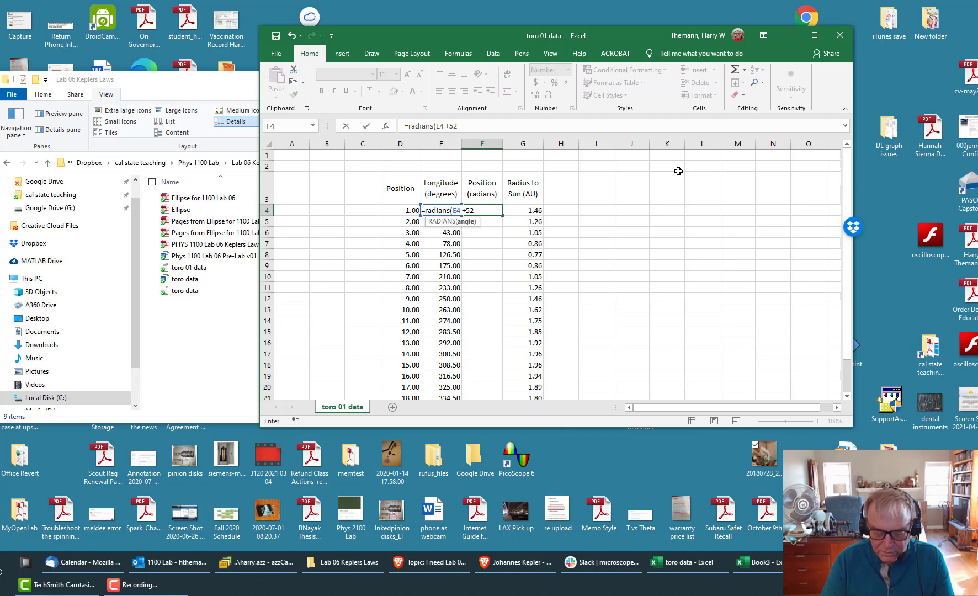
{"action": "type", "text": ".5"}
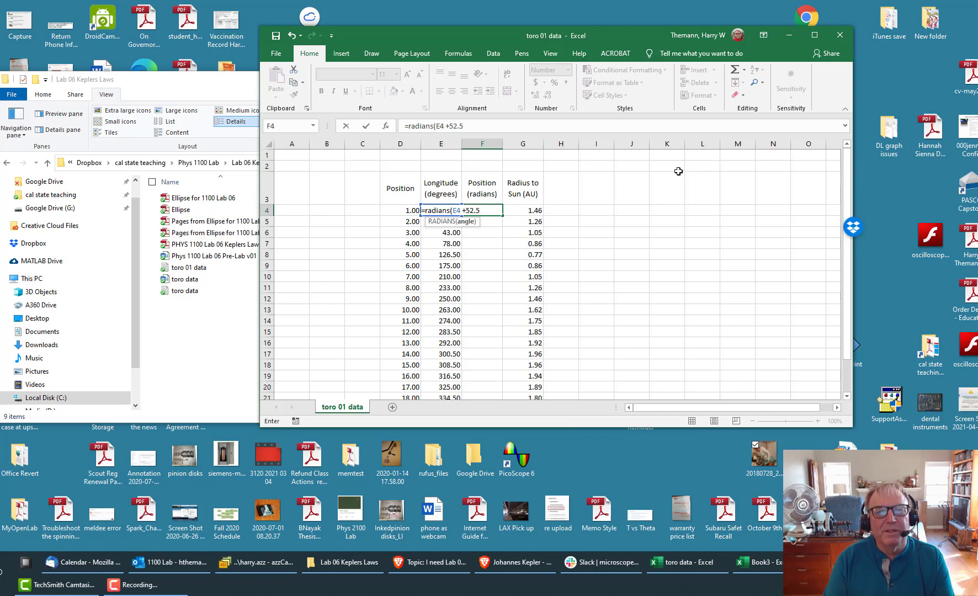
{"action": "key", "text": "Left"}
{"action": "key", "text": "Left"}
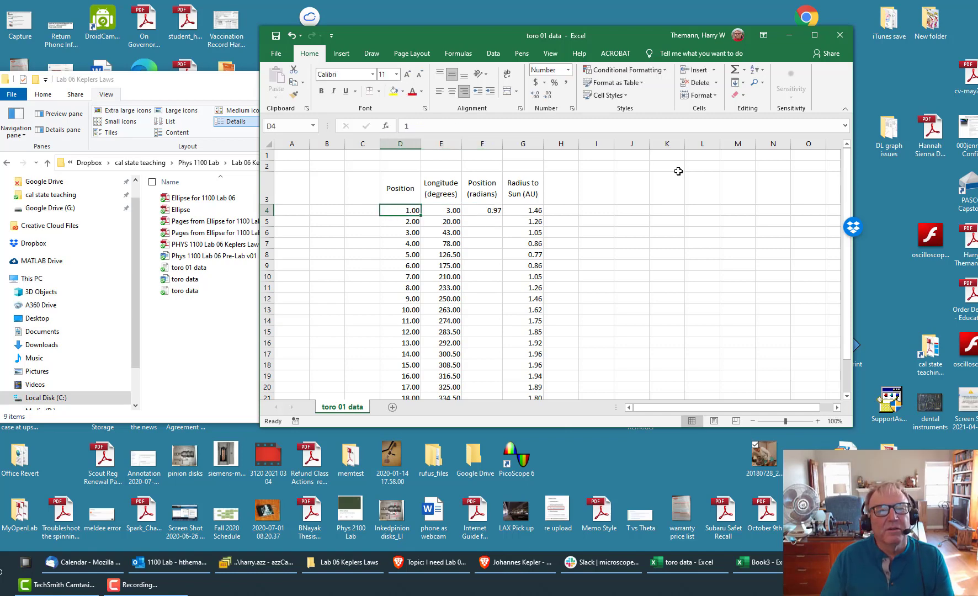
Edit the formula in F4 to put a space on each side of the plus sign, giving =RADIANS(E4 + 52.5)
{"action": "left_click", "coordinate": [496, 210]}
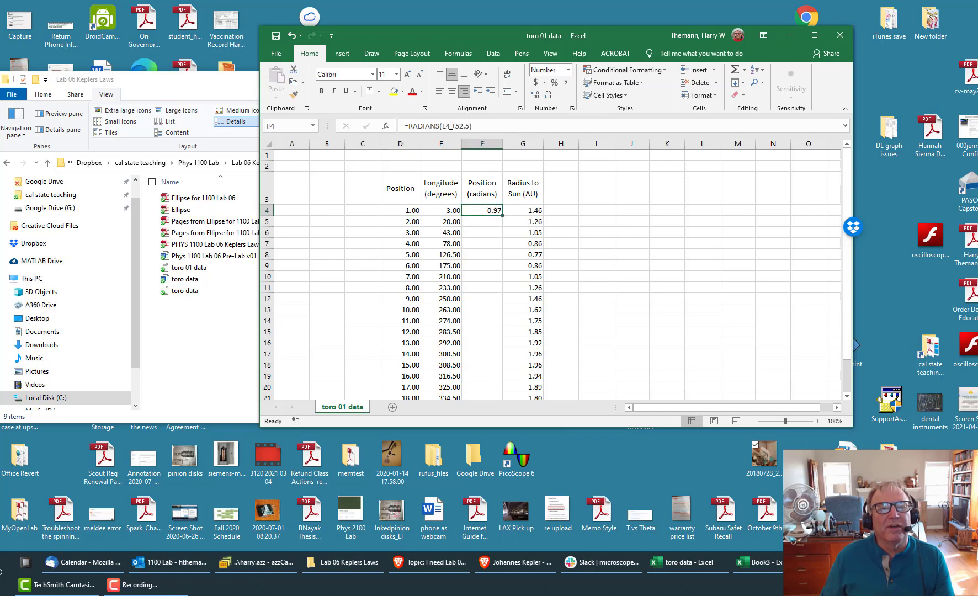
{"action": "left_click", "coordinate": [470, 126]}
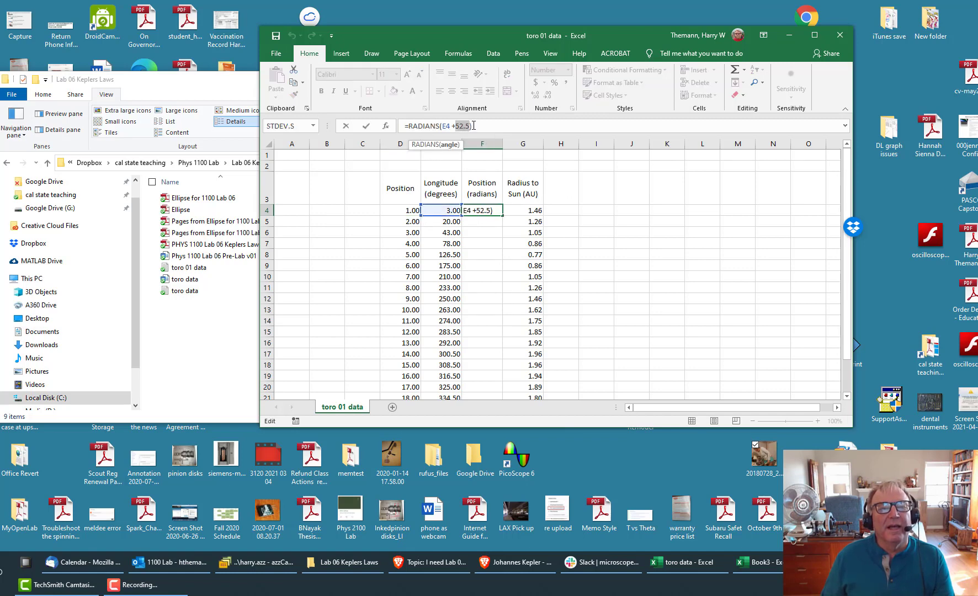
{"action": "left_click", "coordinate": [460, 127]}
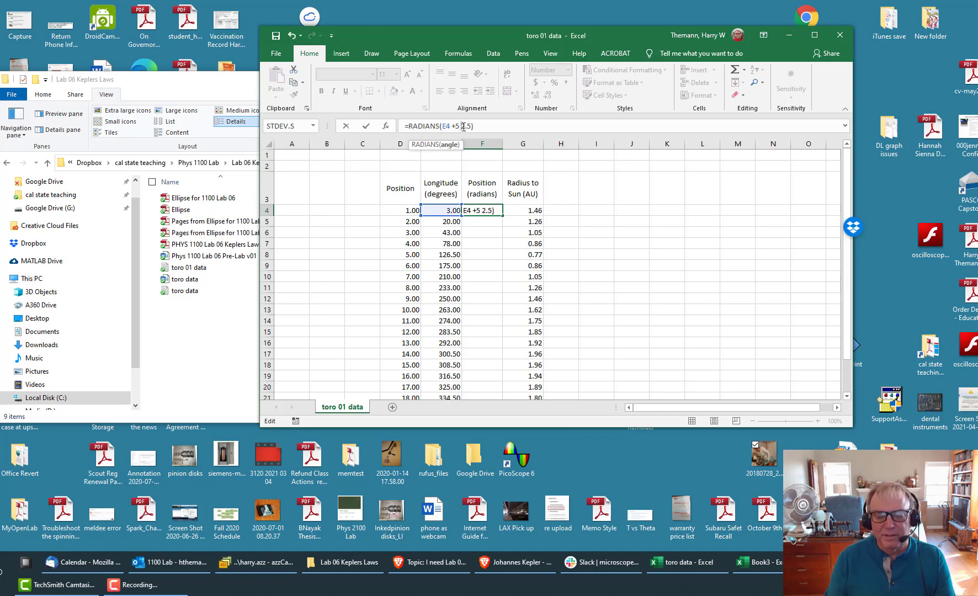
{"action": "key", "text": "BackSpace"}
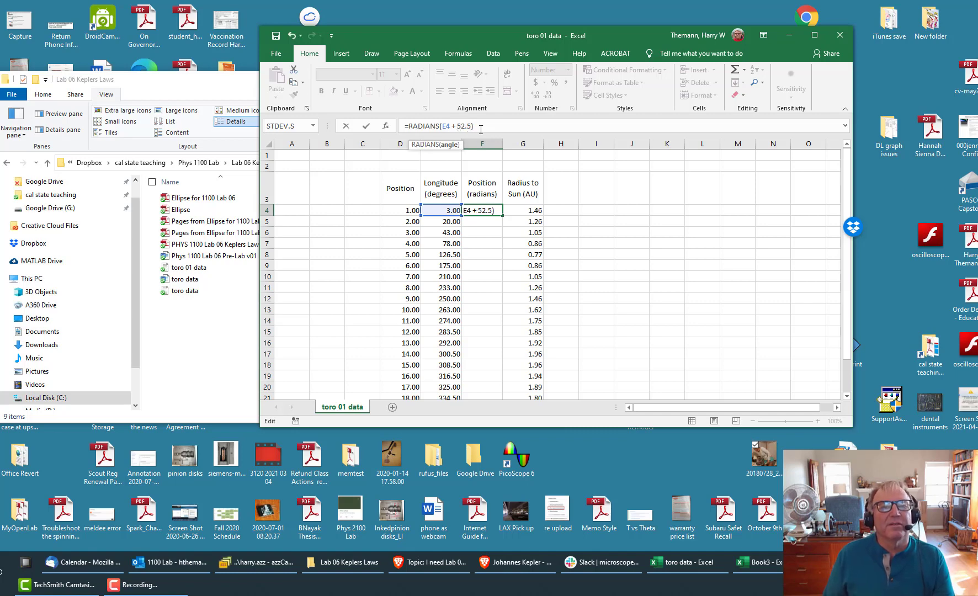
{"action": "left_click", "coordinate": [480, 126]}
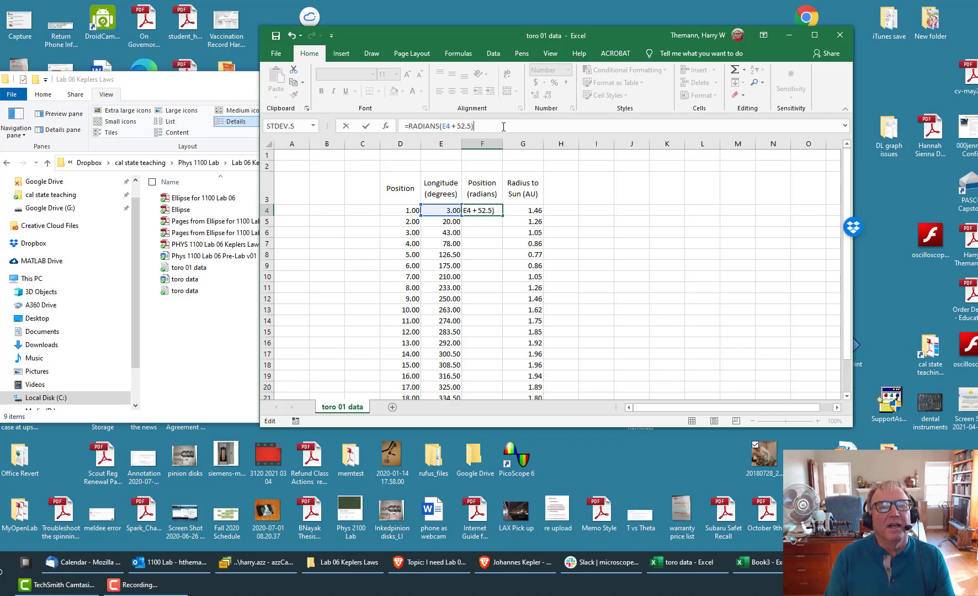
{"action": "key", "text": "BackSpace"}
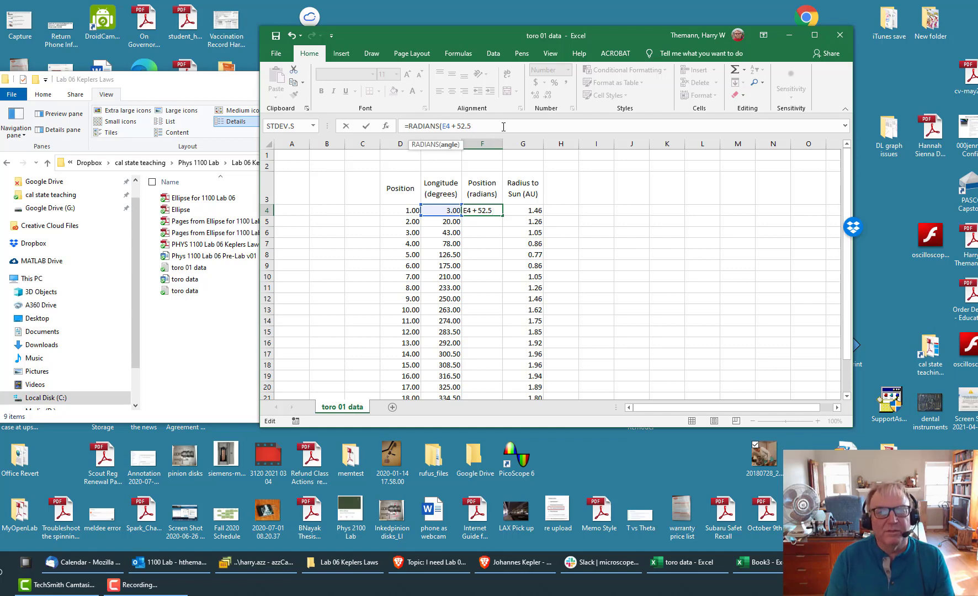
{"action": "type", "text": ")"}
{"action": "key", "text": "Return"}
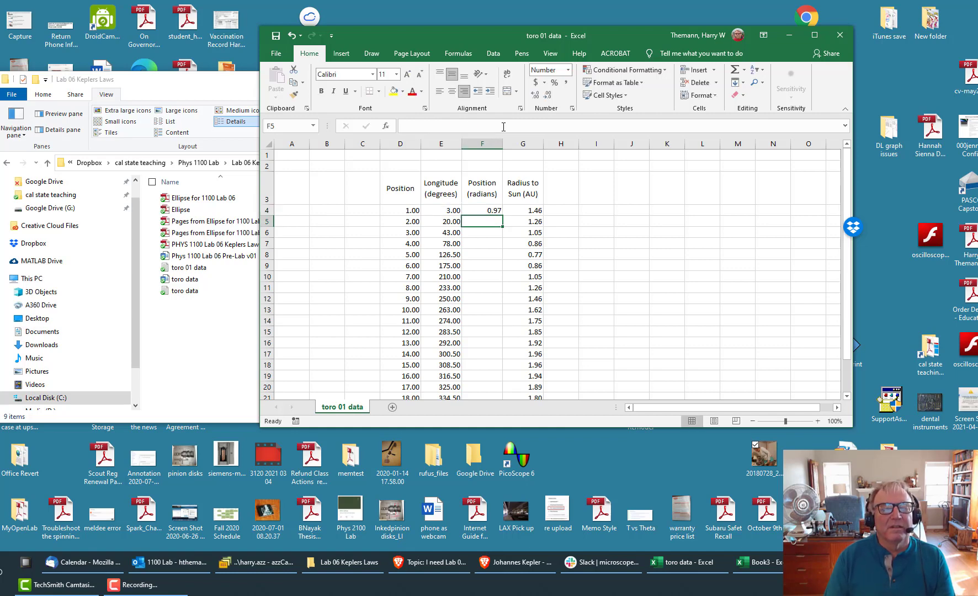
Fill the radians formula from F4 down to F23, the row of the last position
{"action": "left_click", "coordinate": [485, 210]}
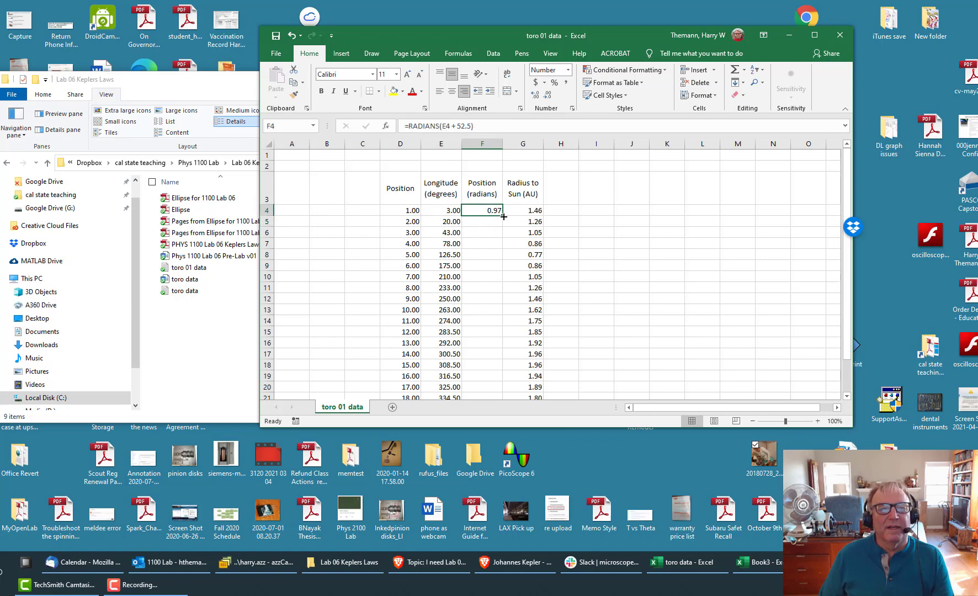
{"action": "left_click_drag", "start_coordinate": [504, 216], "coordinate": [501, 369]}
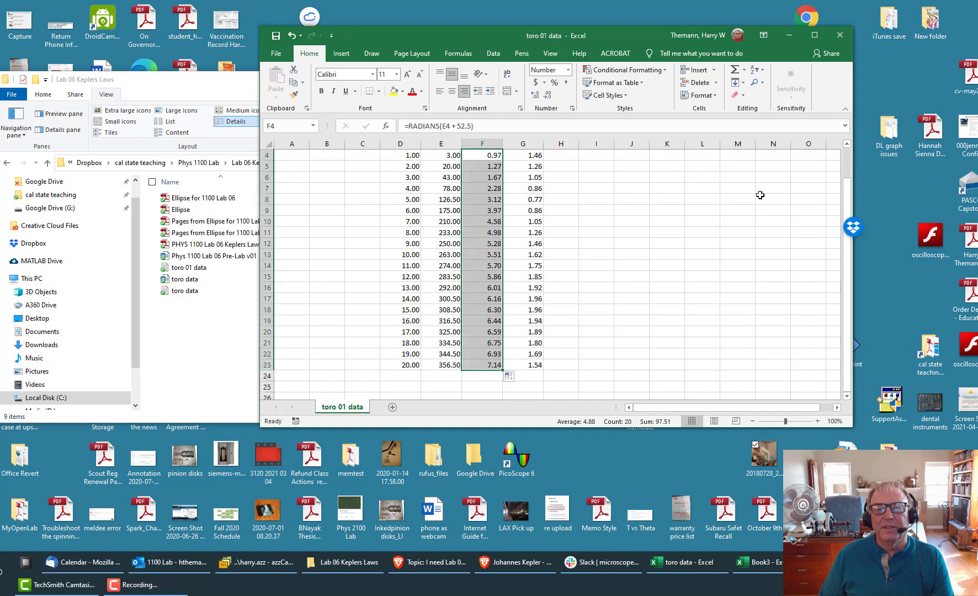
{"action": "left_click_drag", "start_coordinate": [846, 194], "coordinate": [852, 163]}
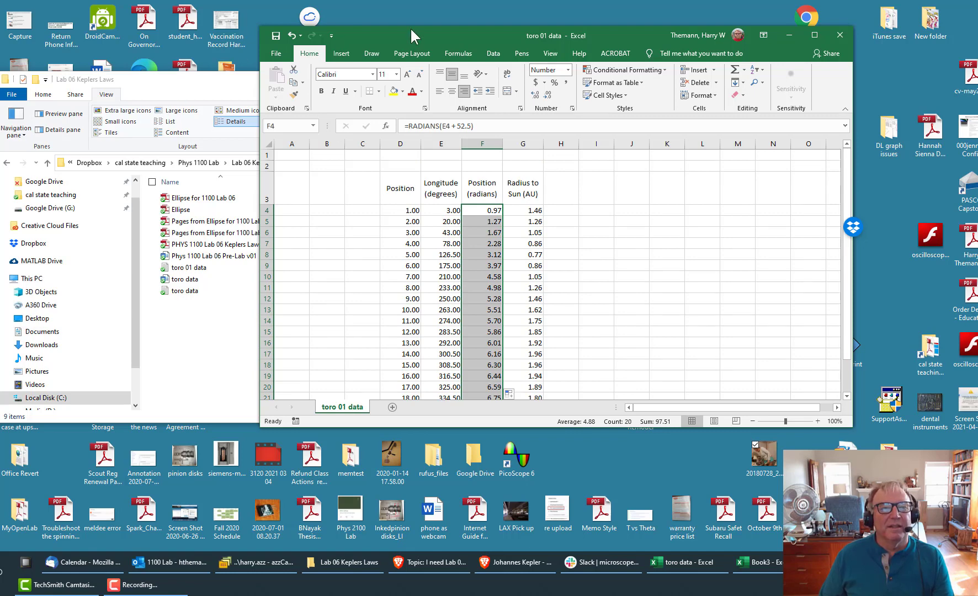
Move the toro 01 data workbook window to the screen's upper-left corner and enlarge it to show all the data rows
{"action": "left_click_drag", "start_coordinate": [410, 28], "coordinate": [162, 6]}
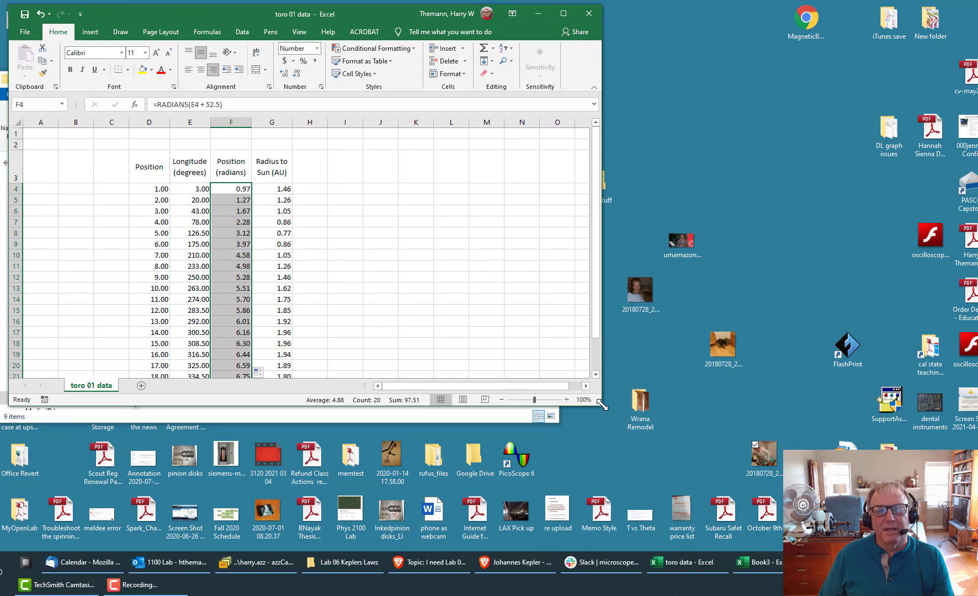
{"action": "left_click_drag", "start_coordinate": [602, 407], "coordinate": [944, 547]}
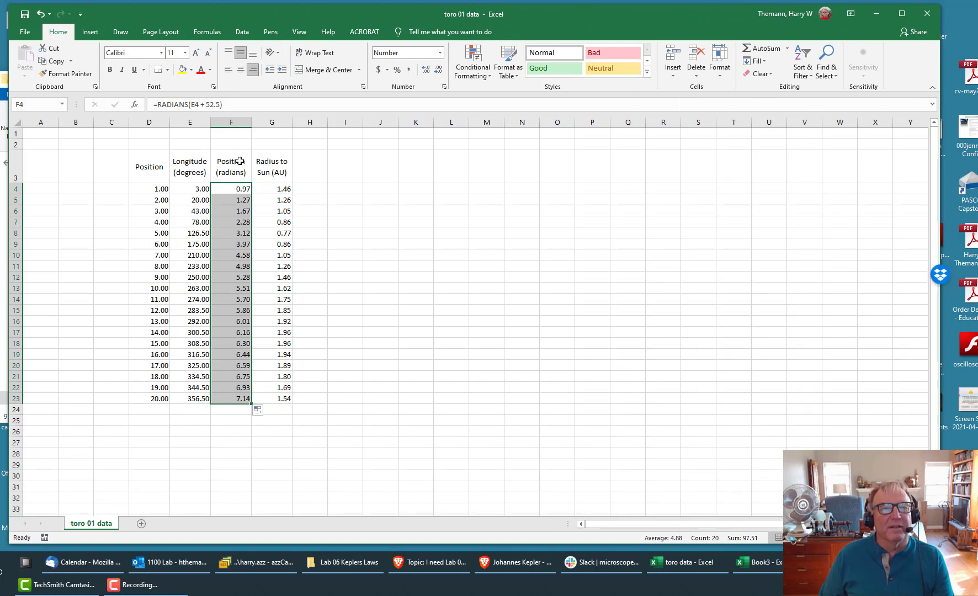
Enter the column headings x-data (AU) in H3 and y-data (AU) in I3
{"action": "left_click", "coordinate": [304, 163]}
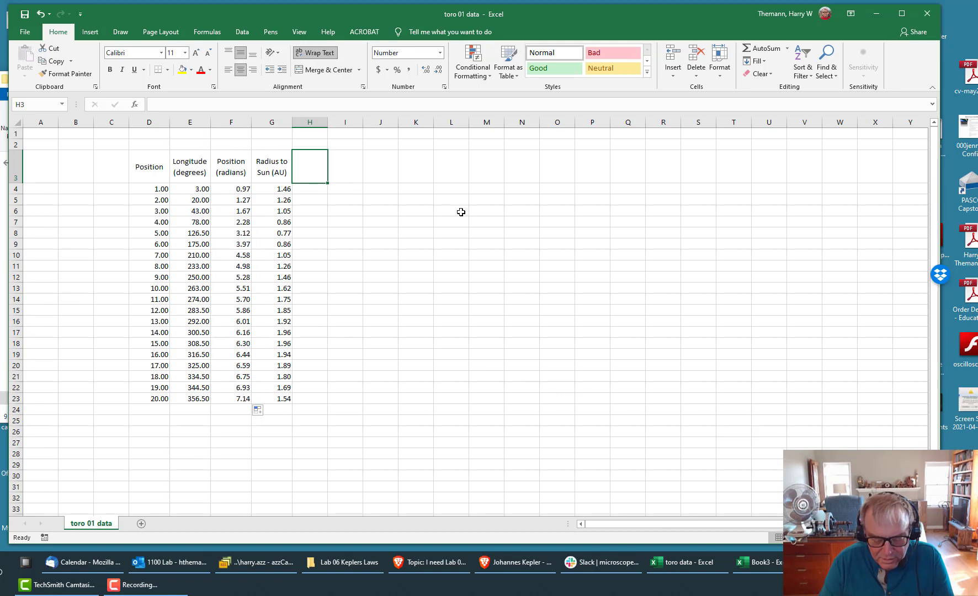
{"action": "type", "text": "x"}
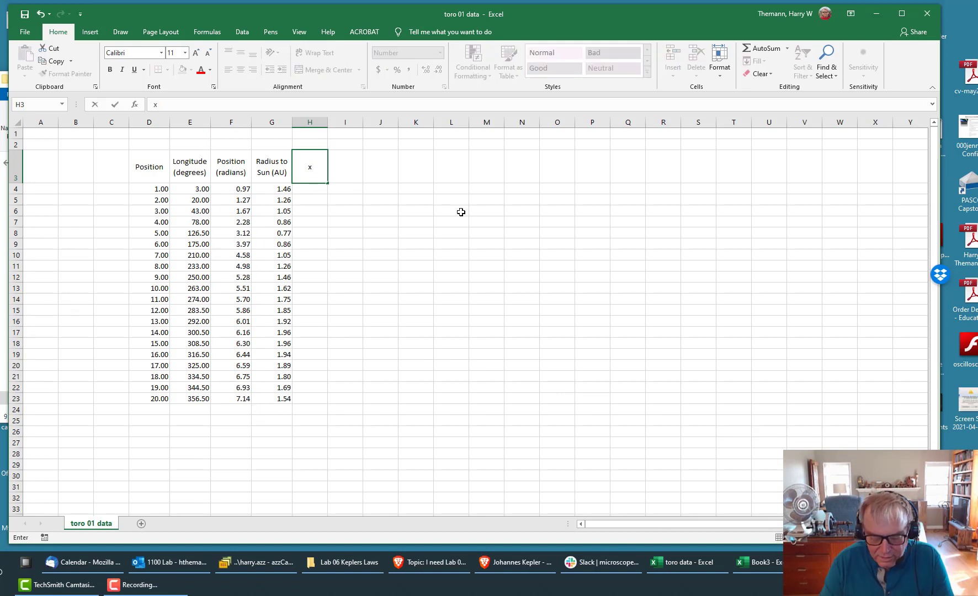
{"action": "type", "text": "-data"}
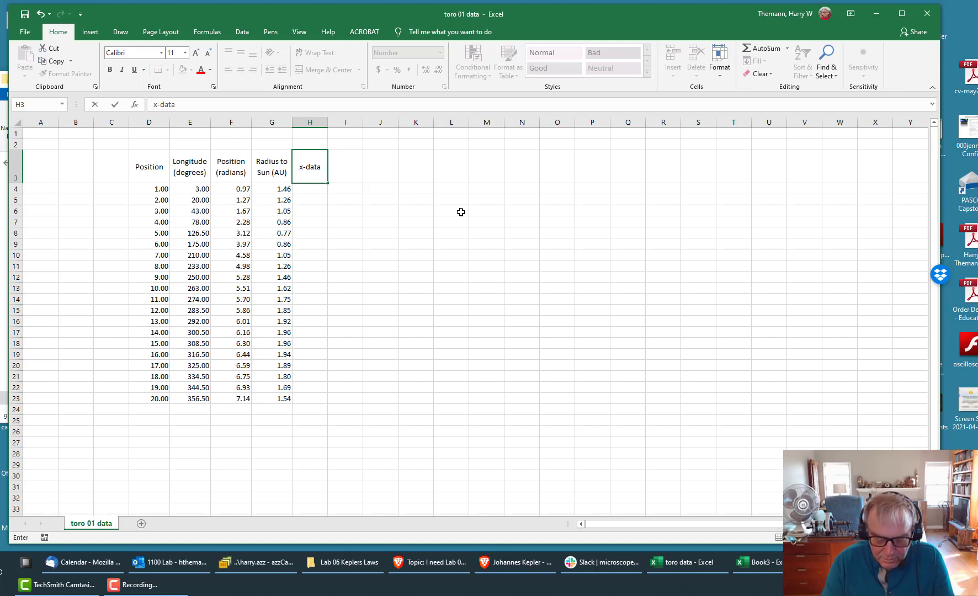
{"action": "type", "text": " (AU"}
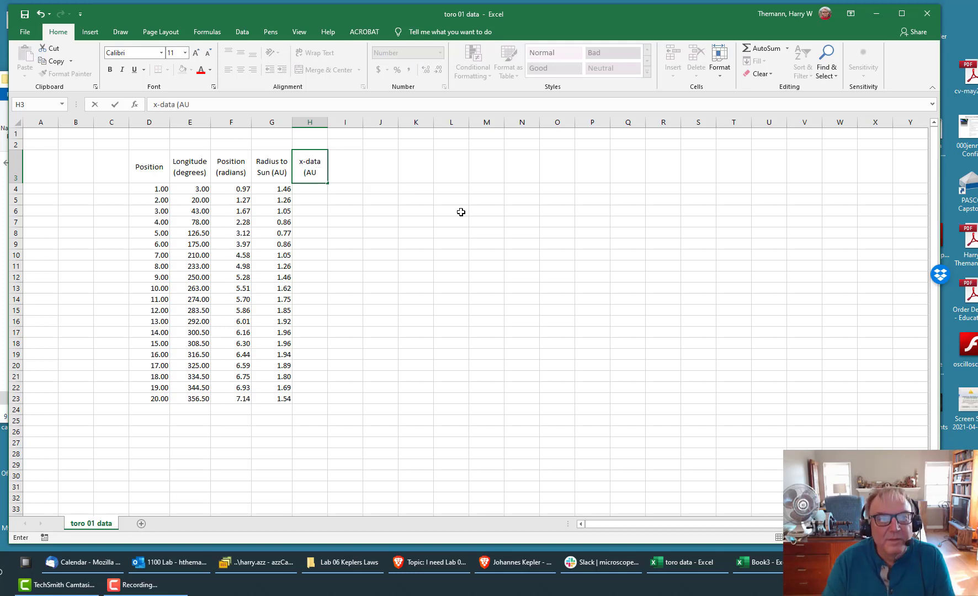
{"action": "type", "text": ")"}
{"action": "key", "text": "Tab"}
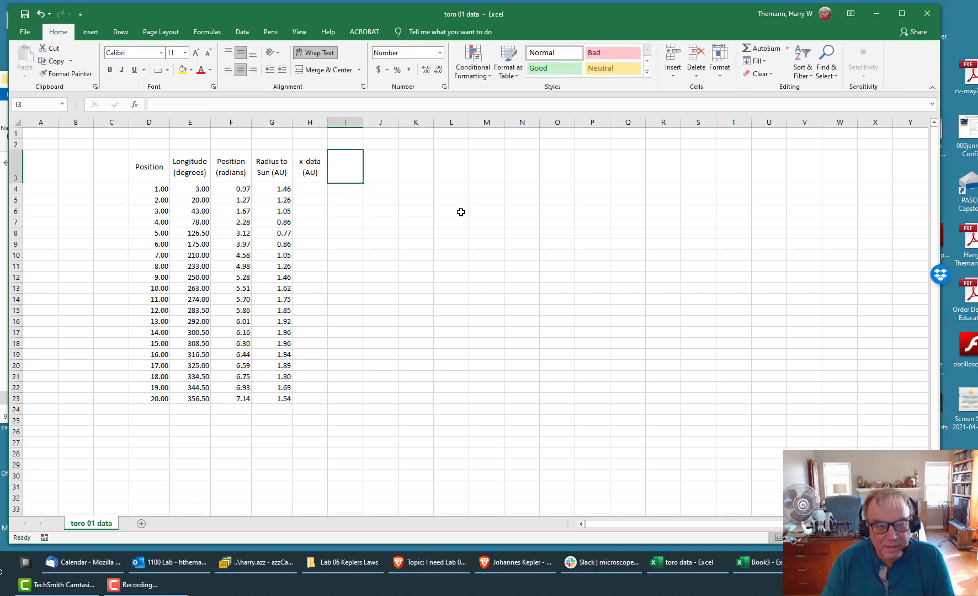
{"action": "type", "text": "y-data"}
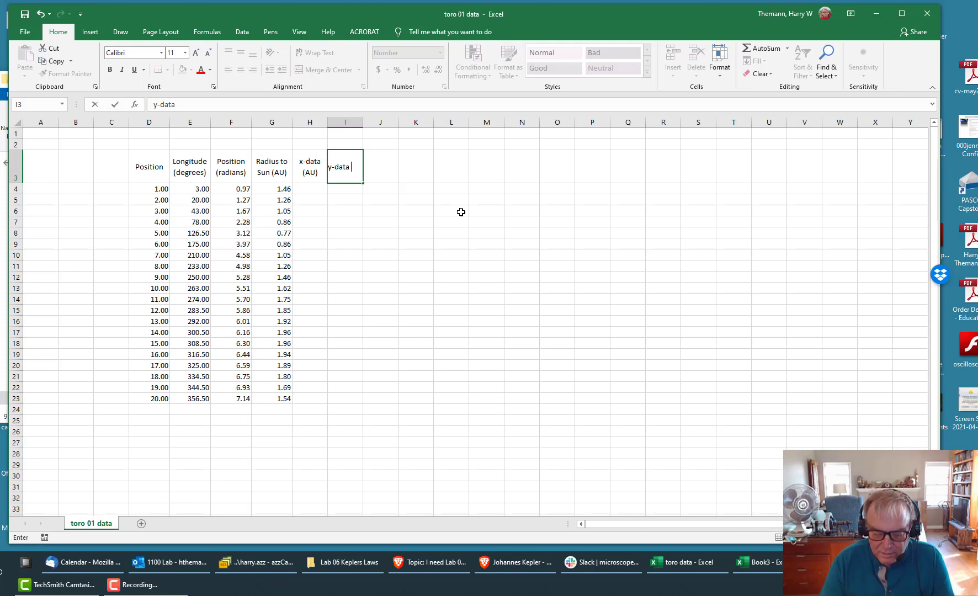
{"action": "type", "text": "(AU"}
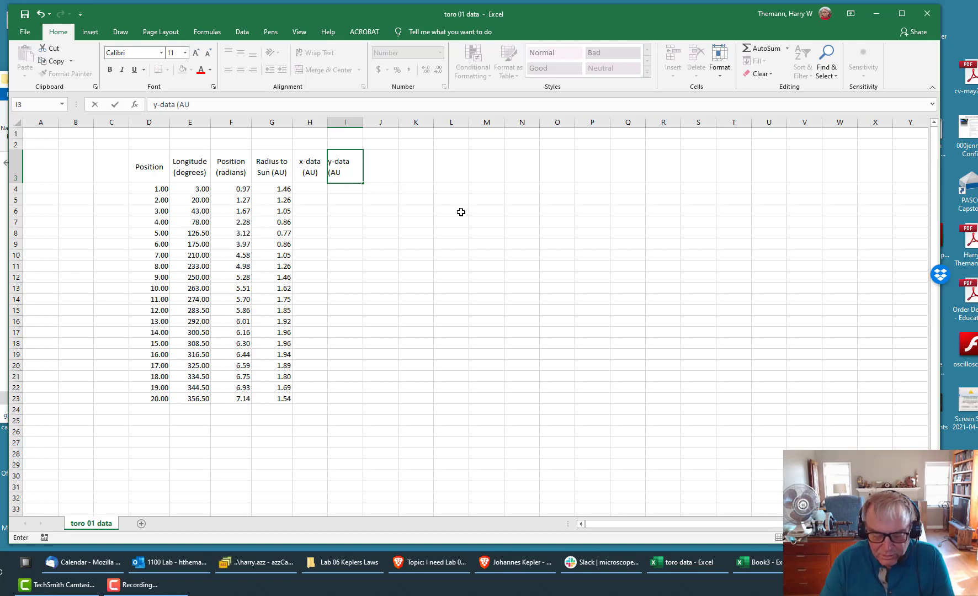
{"action": "type", "text": ")"}
{"action": "key", "text": "Return"}
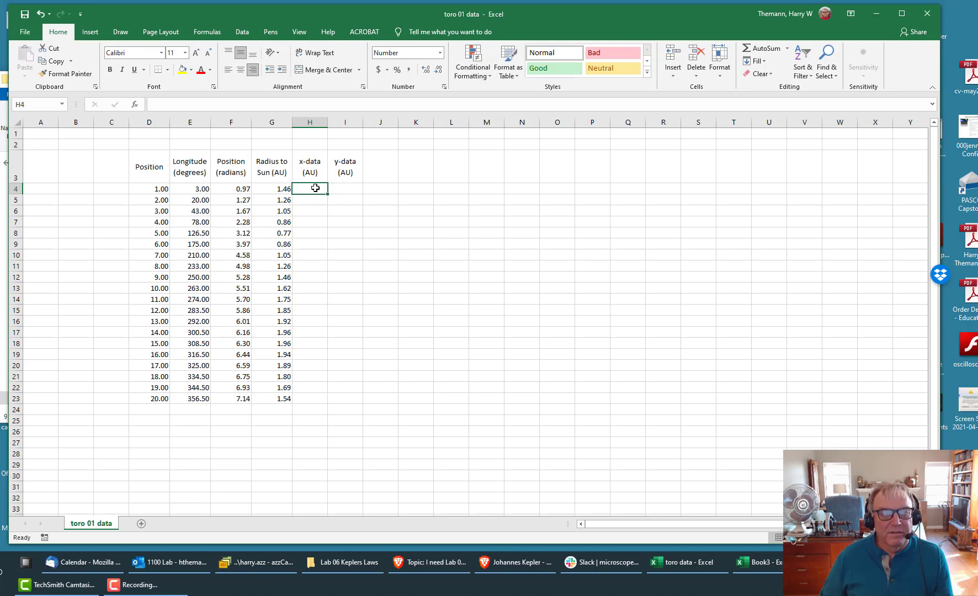
Begin a formula in H4, the first cell under the x-data (AU) heading
{"action": "type", "text": "="}
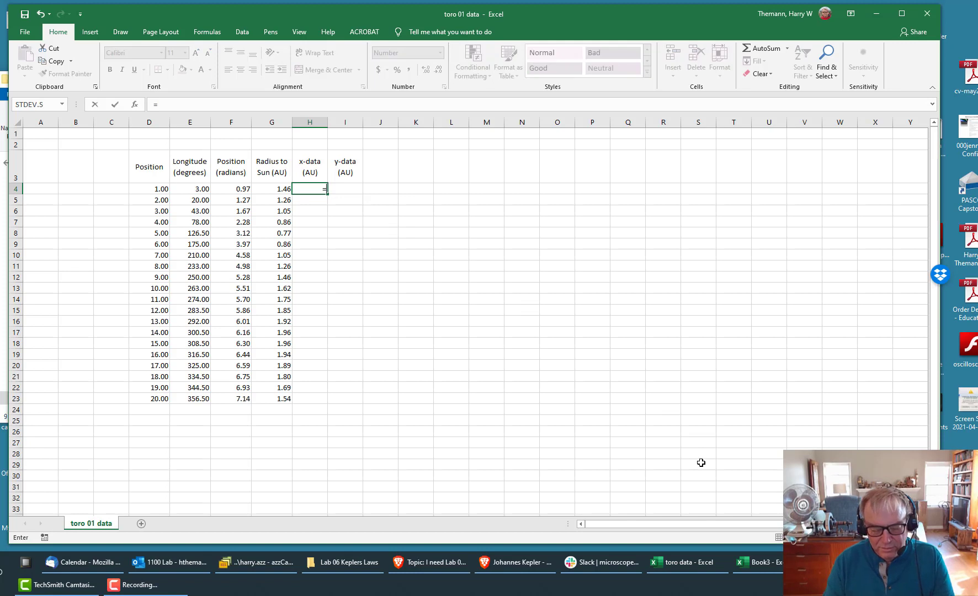
{"action": "type", "text": "cos"}
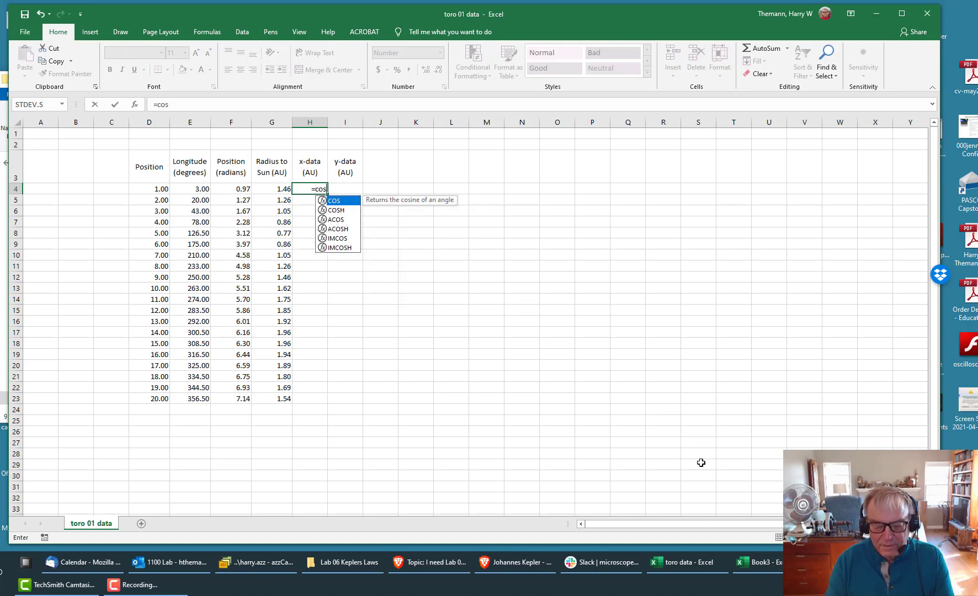
{"action": "type", "text": "("}
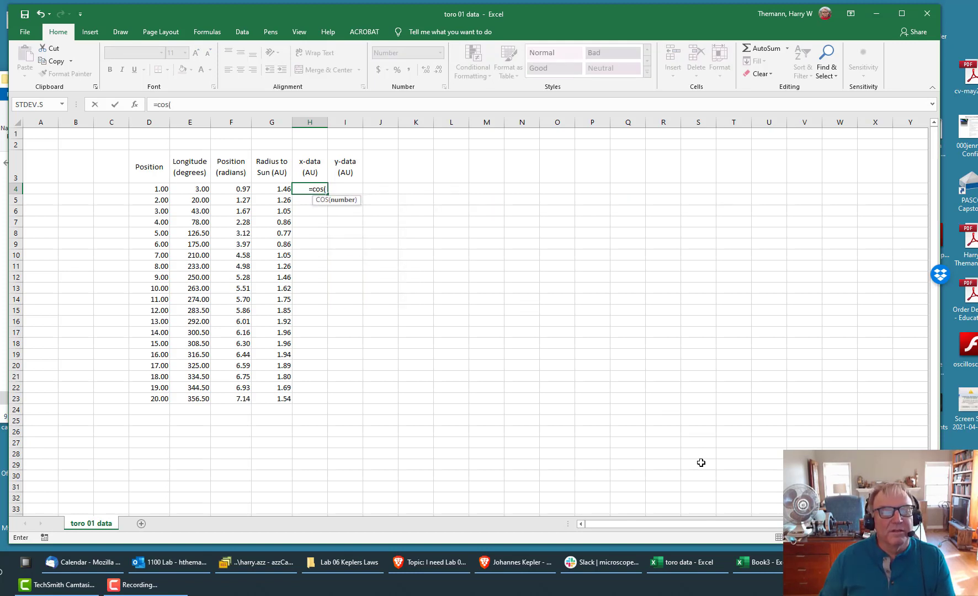
{"action": "key", "text": "BackSpace"}
{"action": "key", "text": "BackSpace"}
{"action": "key", "text": "BackSpace"}
{"action": "key", "text": "BackSpace"}
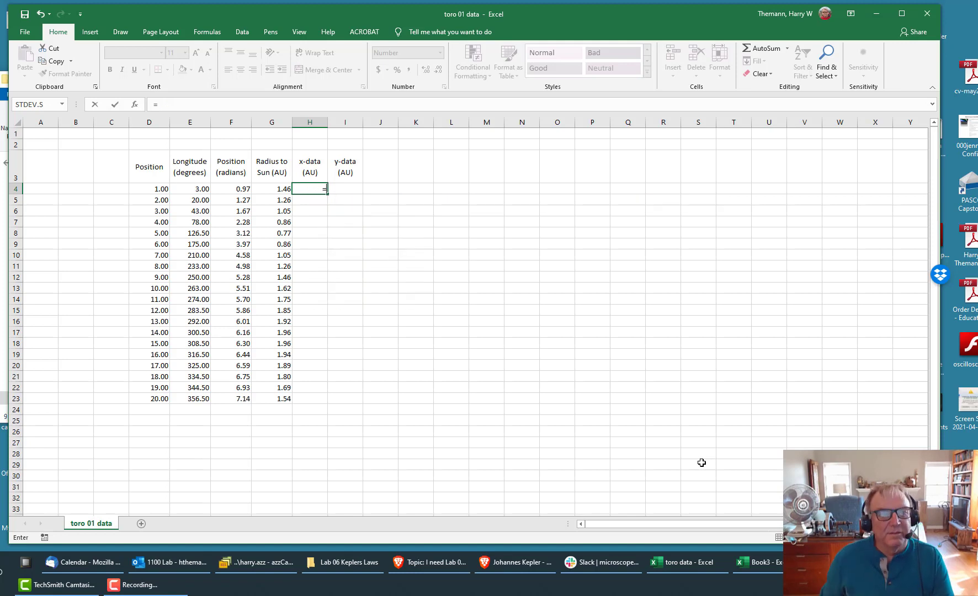
Complete the x-data formula in H4 as =G4*cos(F4), multiplying the radius by the cosine of the position in radians
{"action": "left_click", "coordinate": [268, 187]}
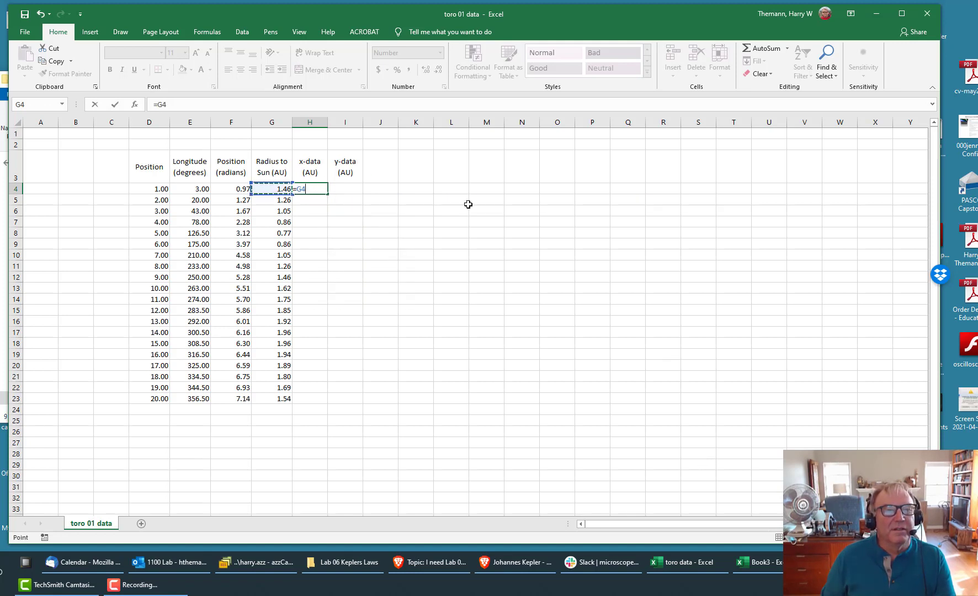
{"action": "type", "text": "*"}
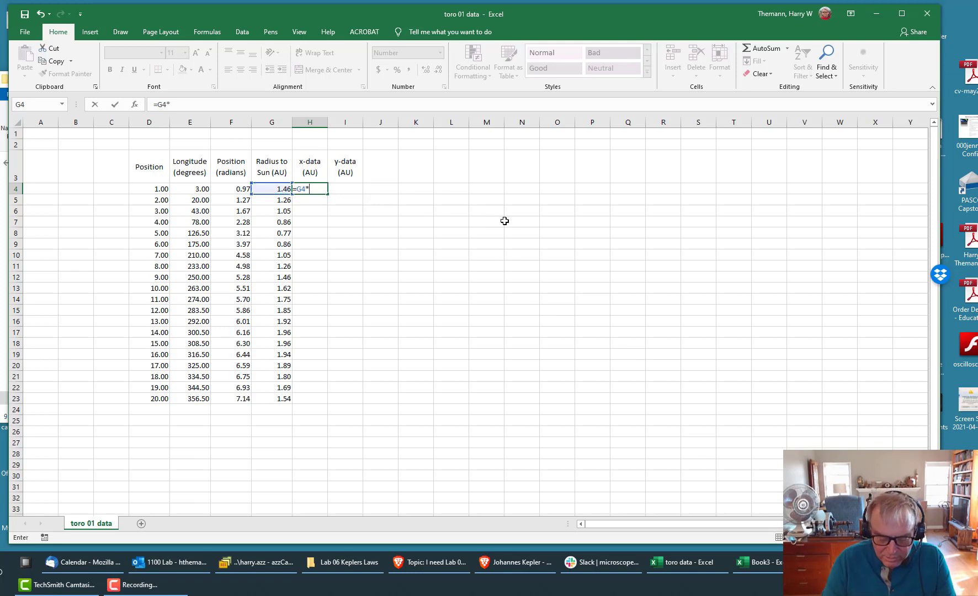
{"action": "type", "text": "cos("}
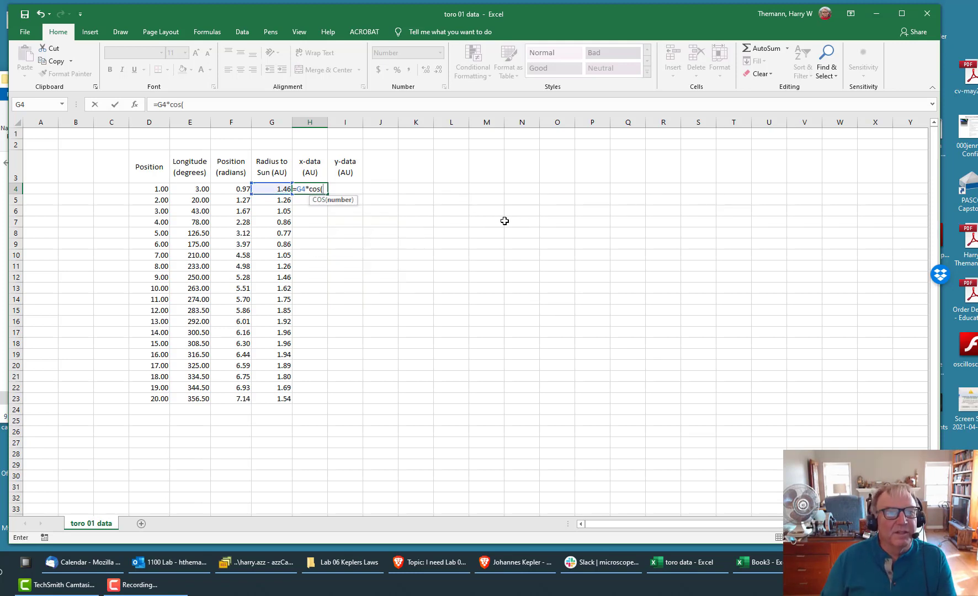
{"action": "left_click", "coordinate": [242, 190]}
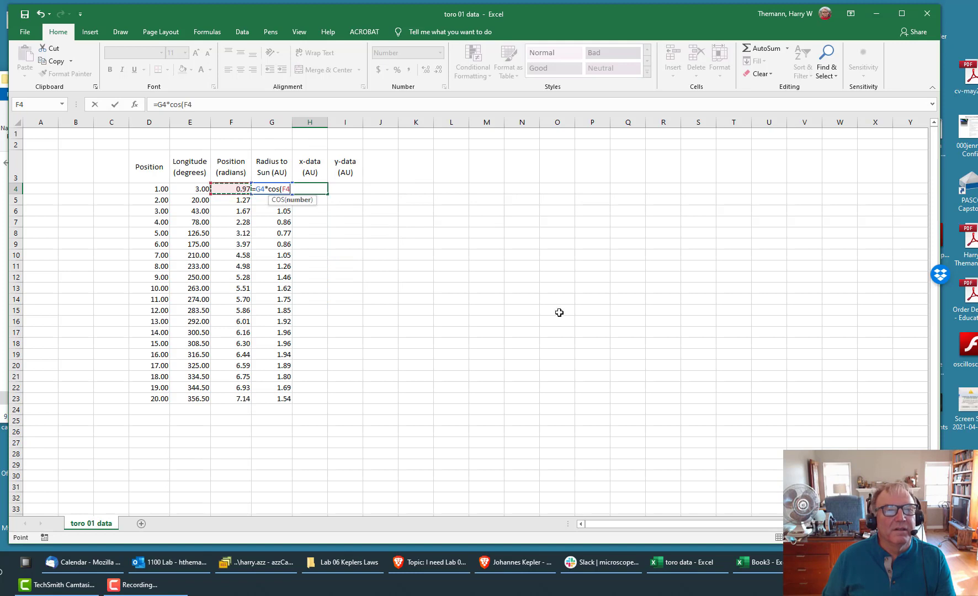
{"action": "type", "text": ")"}
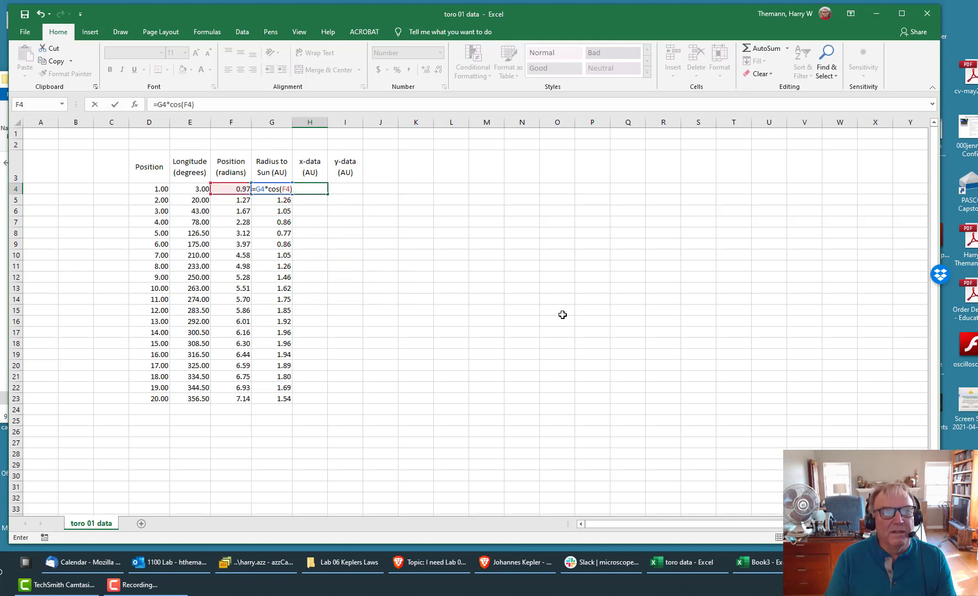
{"action": "key", "text": "Return"}
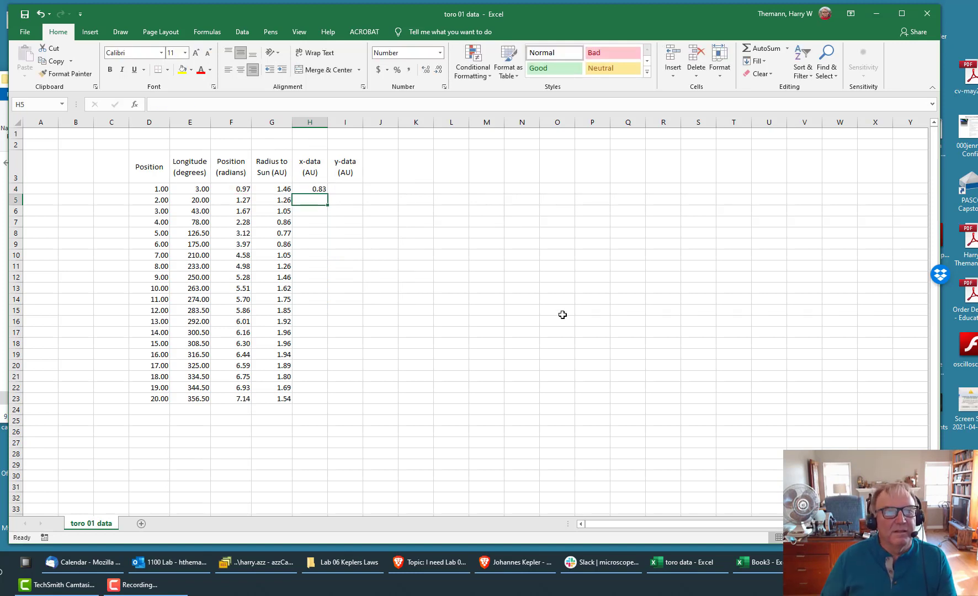
Enter =G4*sin(F4) in I4 under y-data (AU) and fill the H4 and I4 formulas down to row 23
{"action": "left_click", "coordinate": [351, 188]}
{"action": "type", "text": "="}
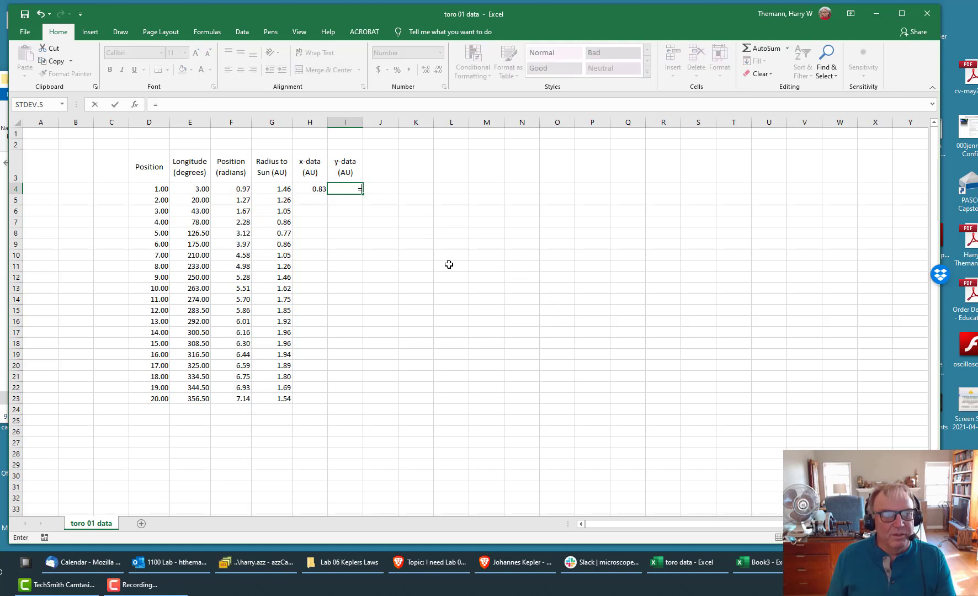
{"action": "left_click", "coordinate": [287, 187]}
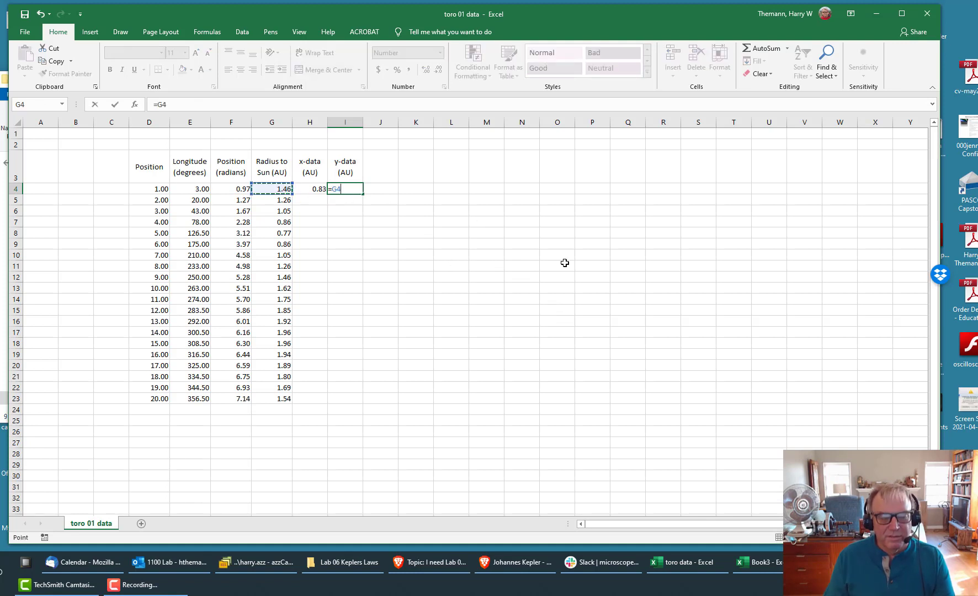
{"action": "type", "text": "*"}
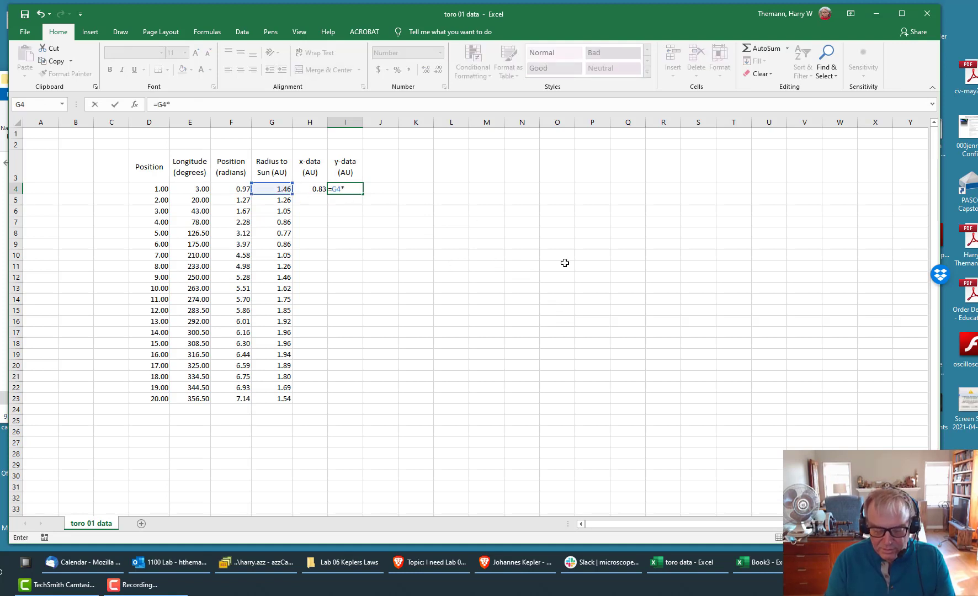
{"action": "type", "text": "sin("}
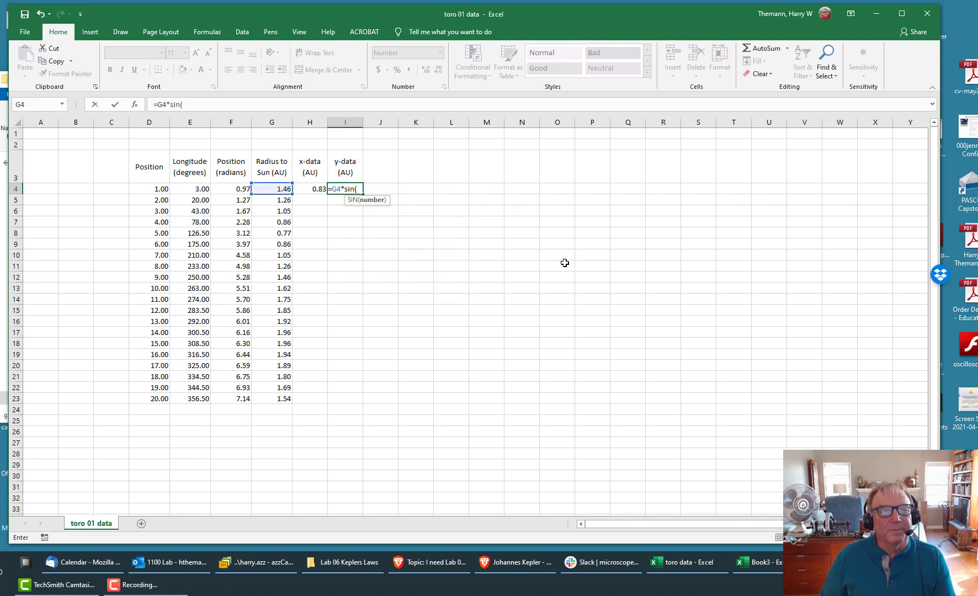
{"action": "left_click", "coordinate": [236, 187]}
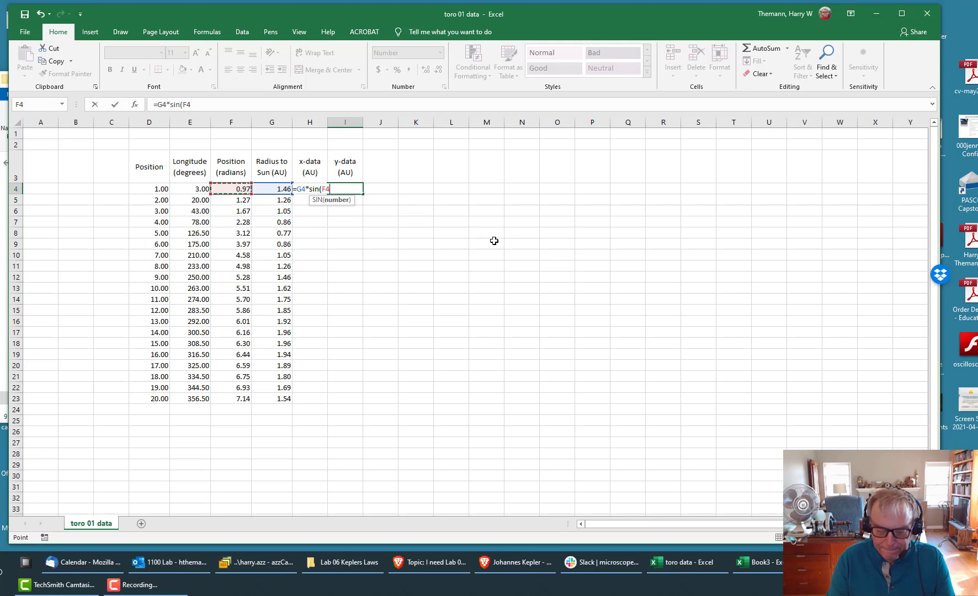
{"action": "type", "text": ")"}
{"action": "key", "text": "Return"}
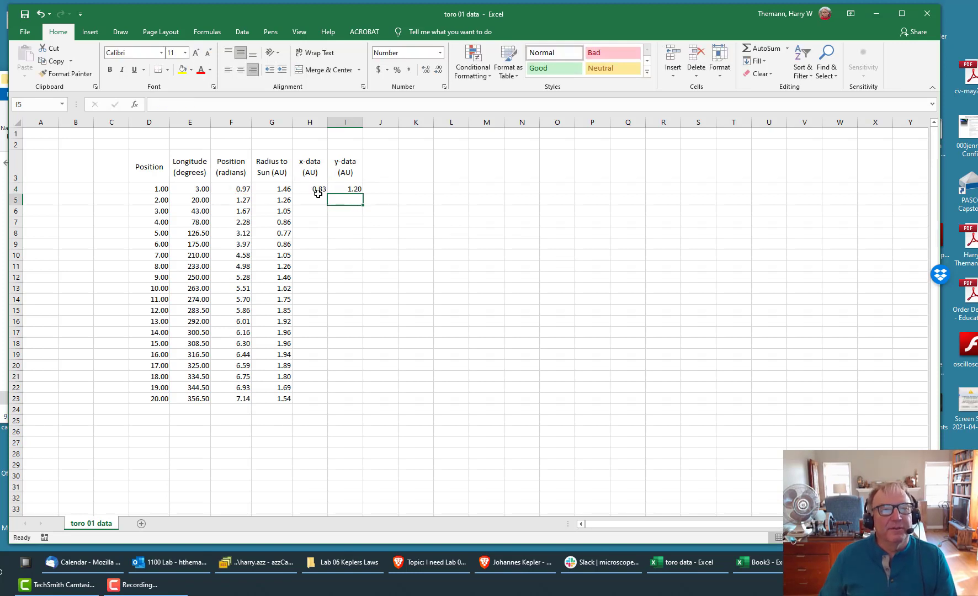
{"action": "left_click_drag", "start_coordinate": [315, 190], "coordinate": [372, 391]}
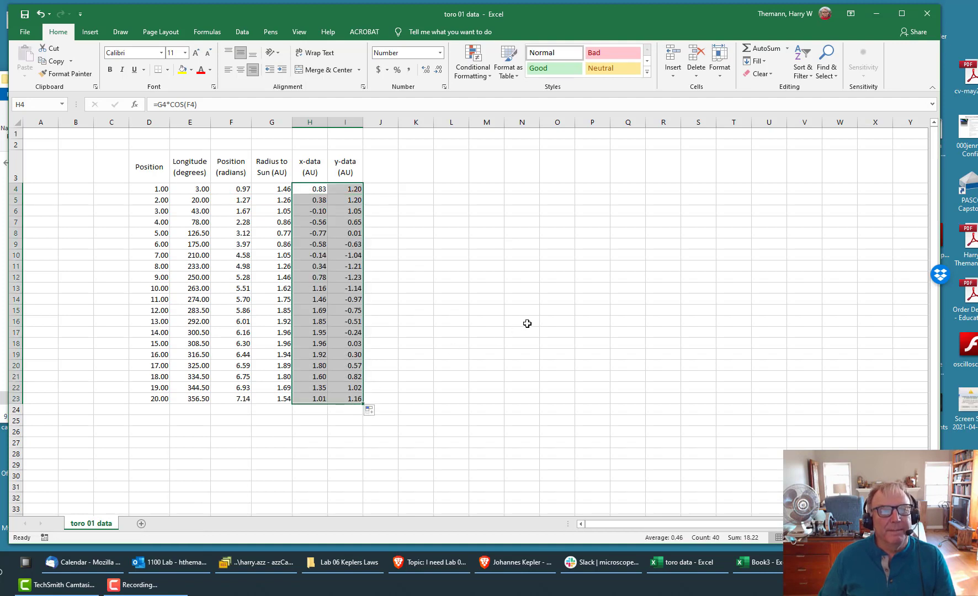
Insert a scatter chart with smooth lines and markers from the x-data and y-data columns, H3:I23 including headings
{"action": "left_click", "coordinate": [315, 164]}
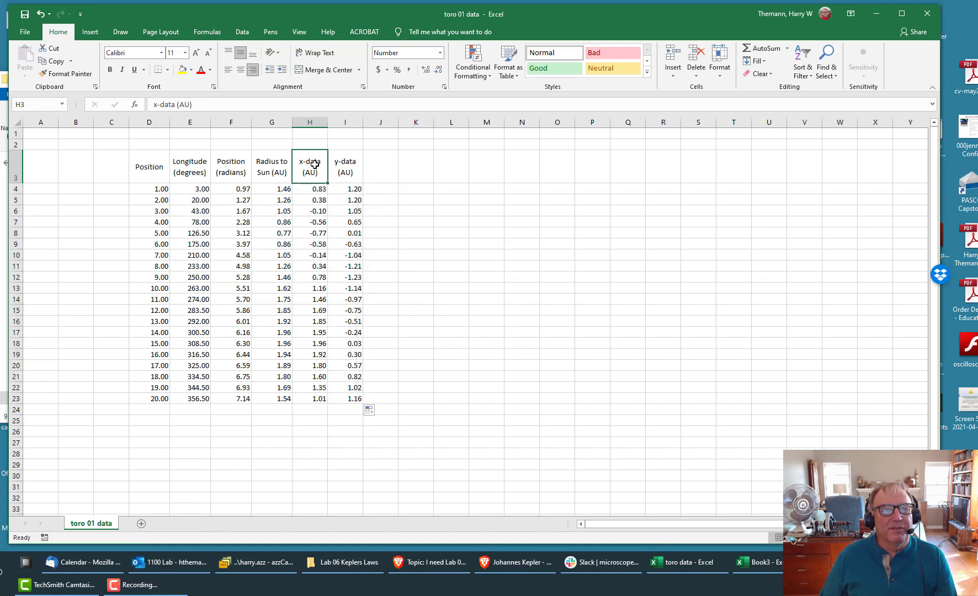
{"action": "left_click_drag", "start_coordinate": [315, 164], "coordinate": [353, 403]}
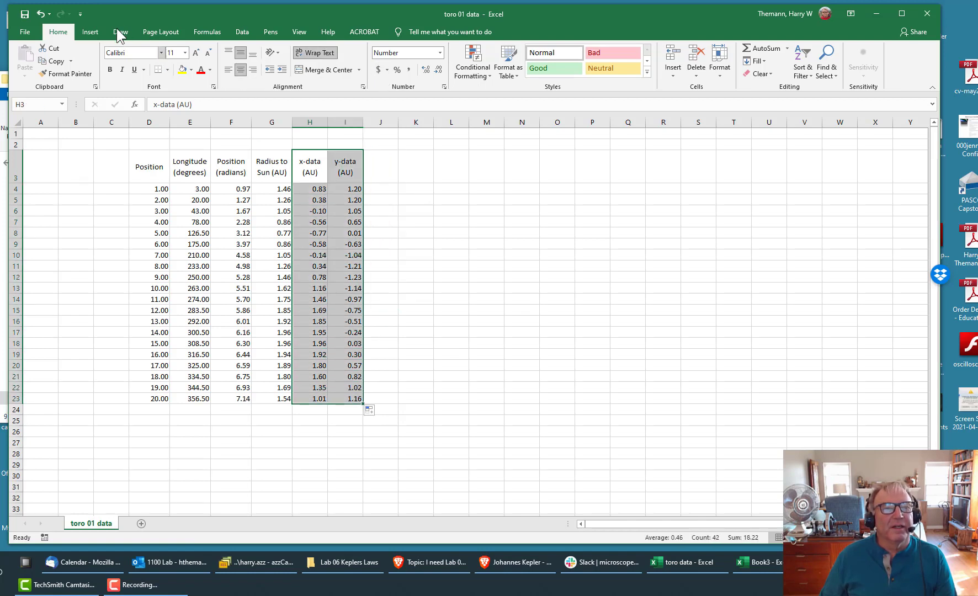
{"action": "left_click", "coordinate": [91, 32]}
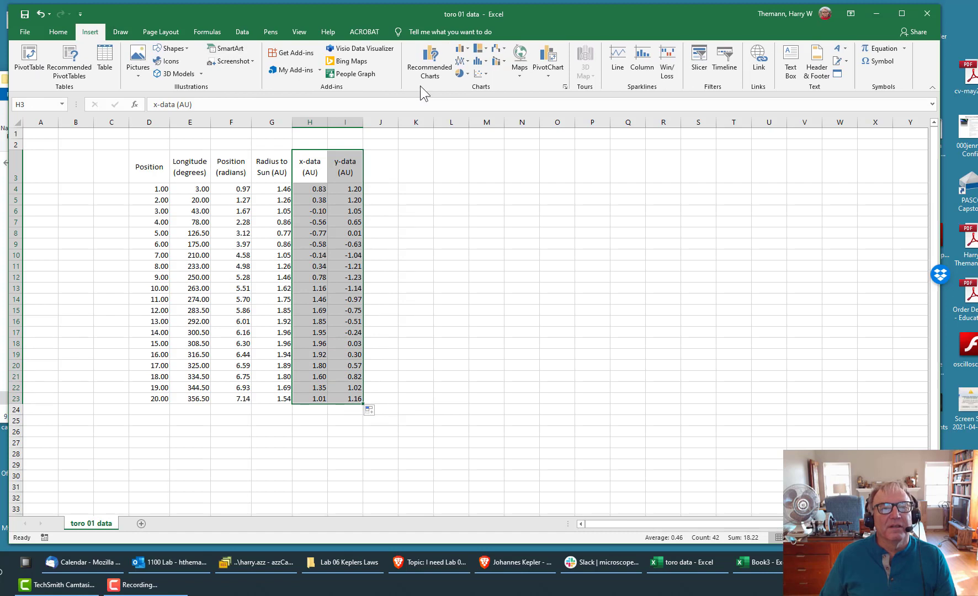
{"action": "left_click", "coordinate": [486, 73]}
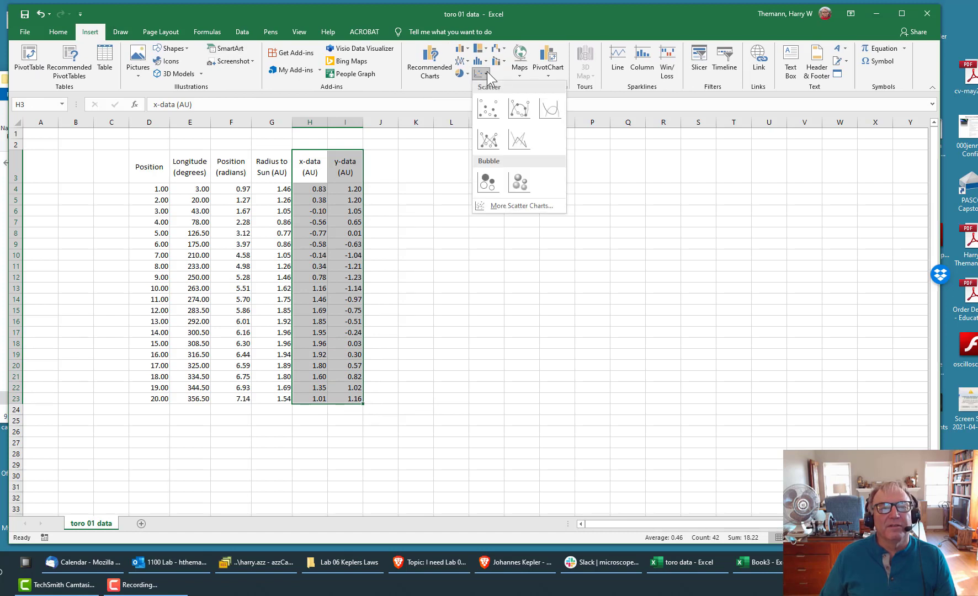
{"action": "left_click", "coordinate": [519, 109]}
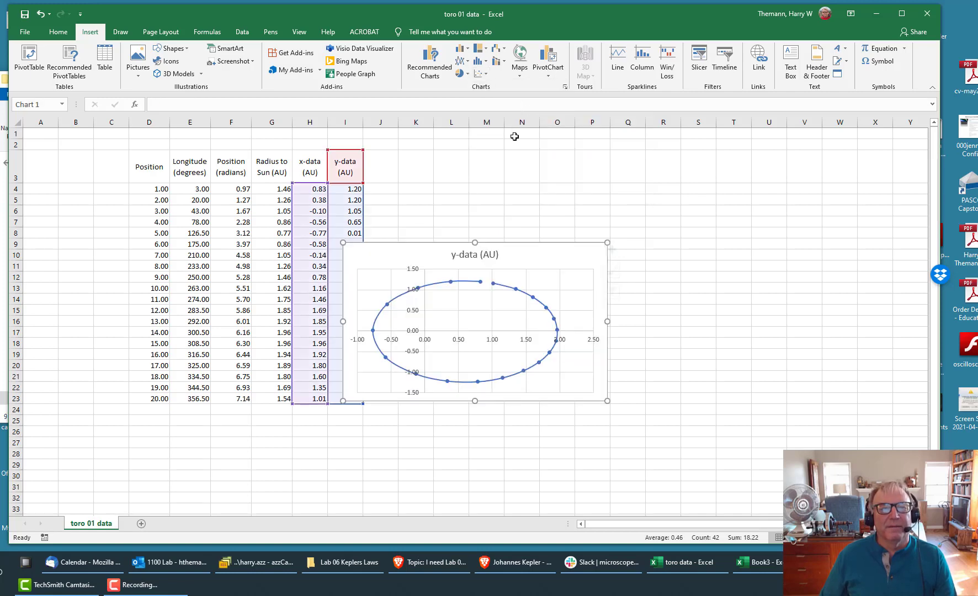
Move the chart to the empty cells beside the data table and stretch its height down to about row 22
{"action": "left_click_drag", "start_coordinate": [516, 254], "coordinate": [635, 181]}
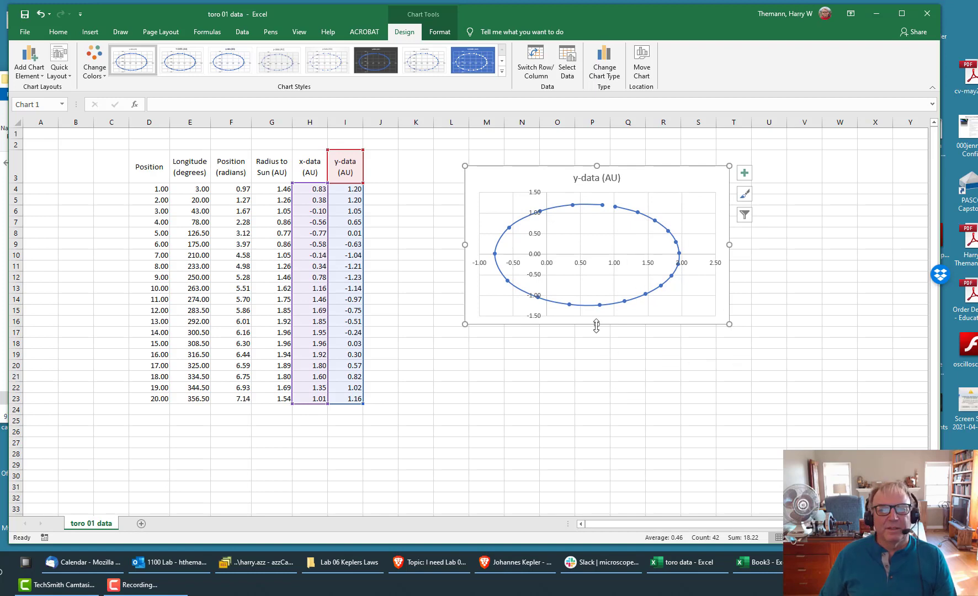
{"action": "left_click_drag", "start_coordinate": [597, 326], "coordinate": [593, 377]}
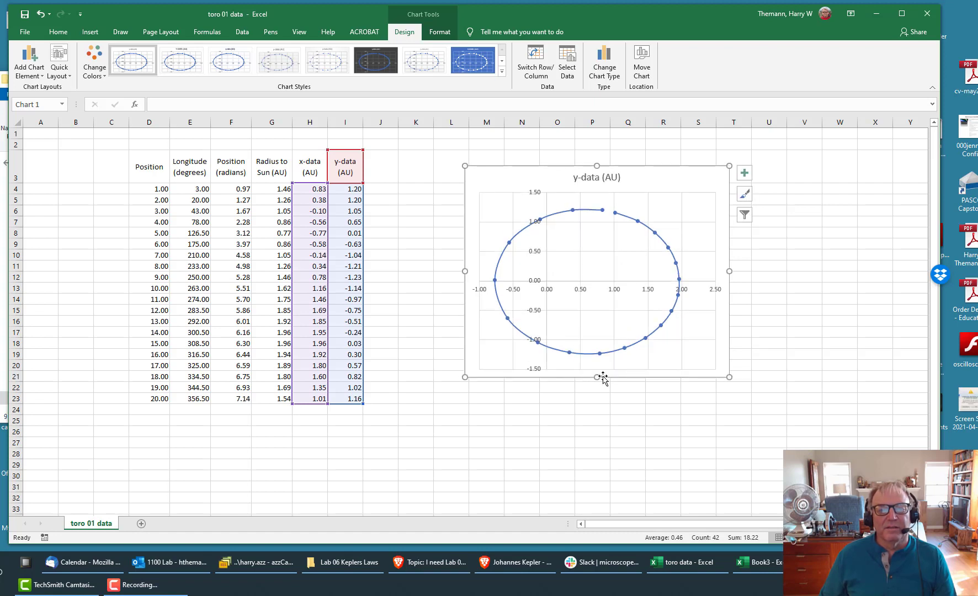
{"action": "left_click_drag", "start_coordinate": [597, 378], "coordinate": [593, 388]}
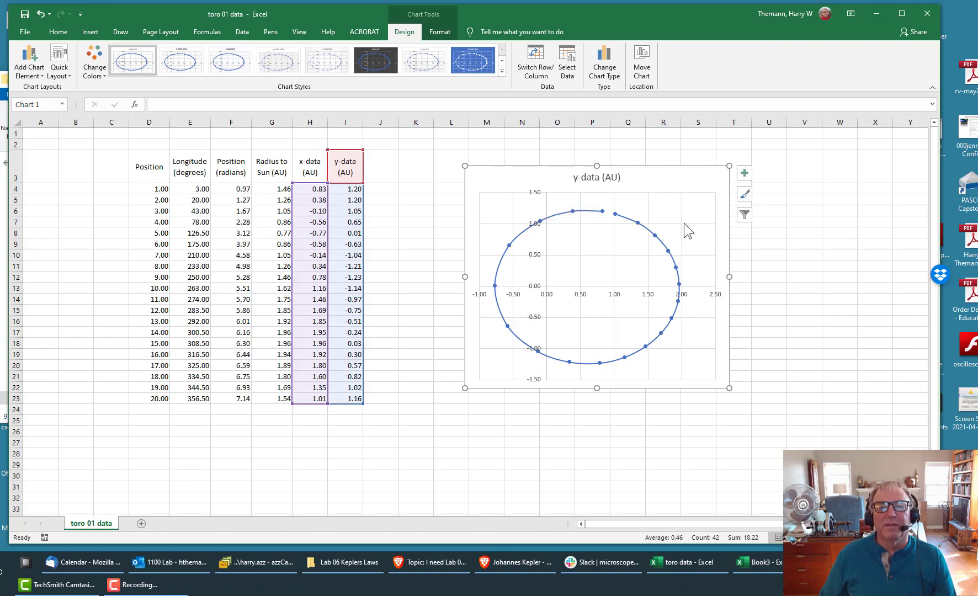
{"action": "left_click", "coordinate": [407, 200]}
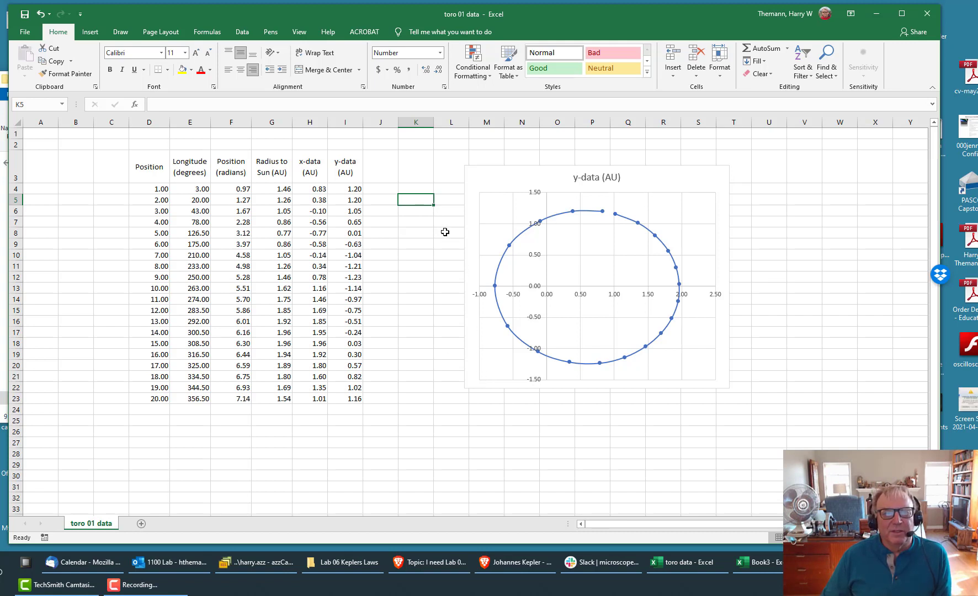
Set the minor unit of the chart's vertical axis to 0.005
{"action": "double_click", "coordinate": [534, 199]}
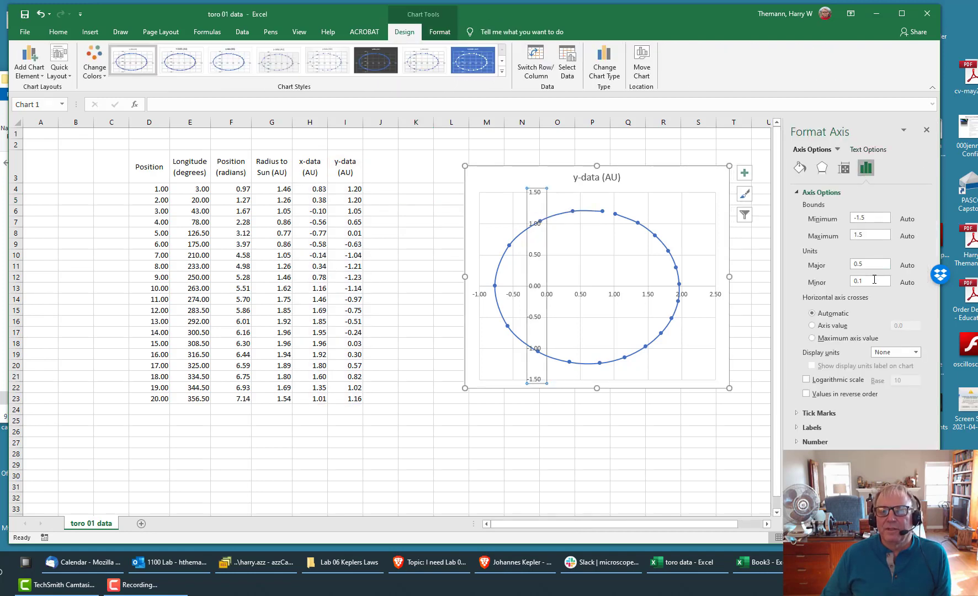
{"action": "left_click", "coordinate": [872, 281]}
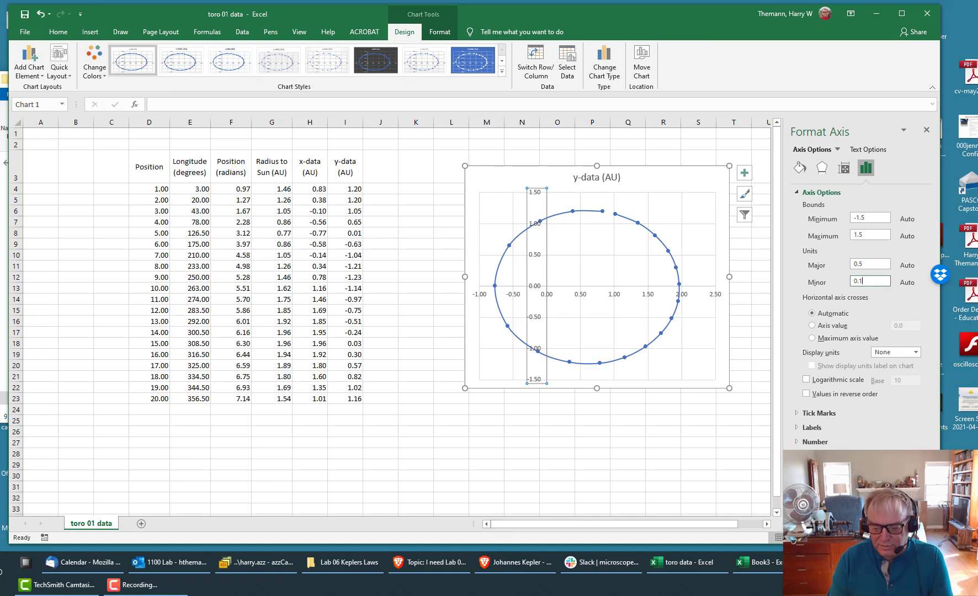
{"action": "key", "text": "BackSpace"}
{"action": "key", "text": "BackSpace"}
{"action": "type", "text": ".0"}
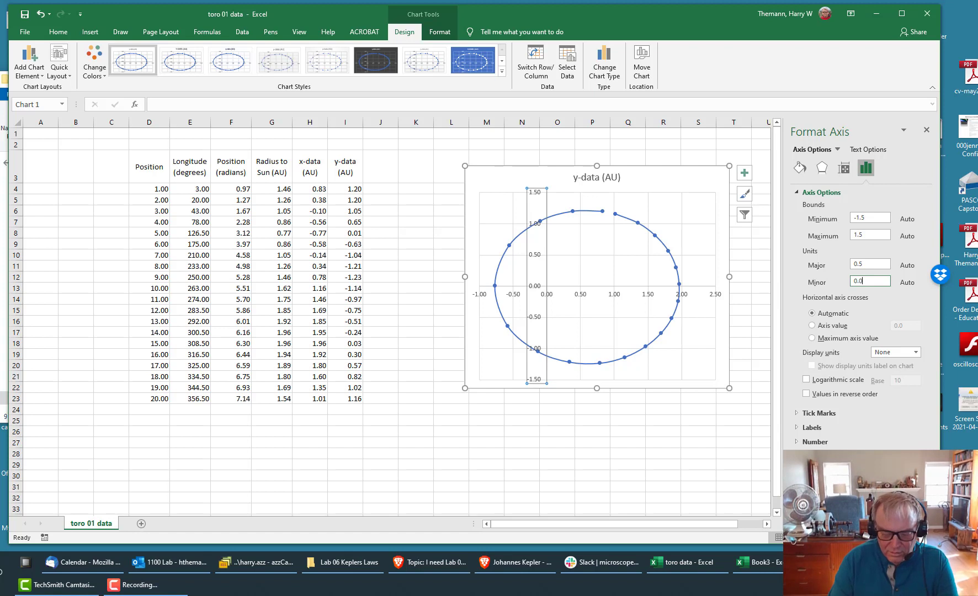
{"action": "type", "text": "05"}
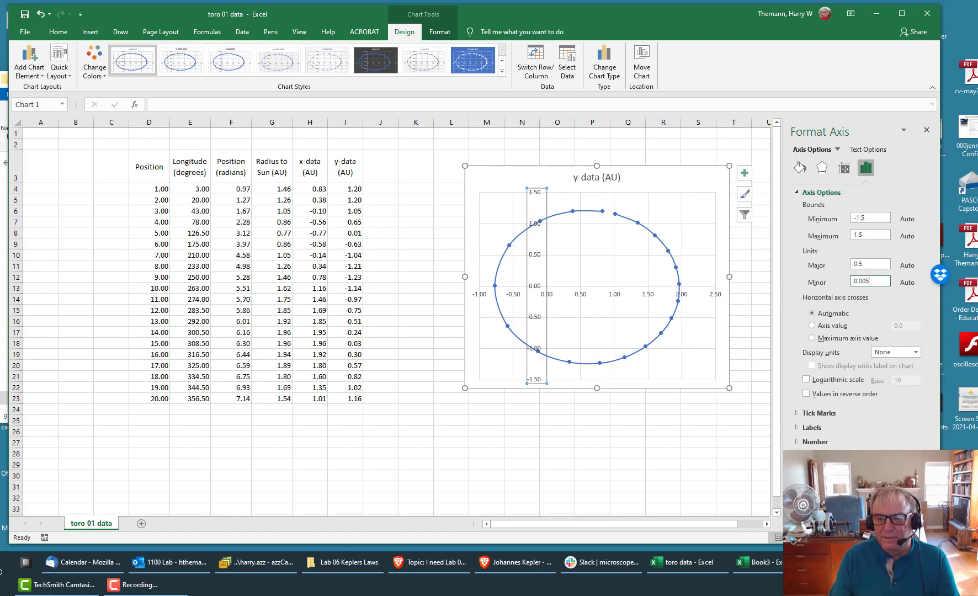
{"action": "key", "text": "Return"}
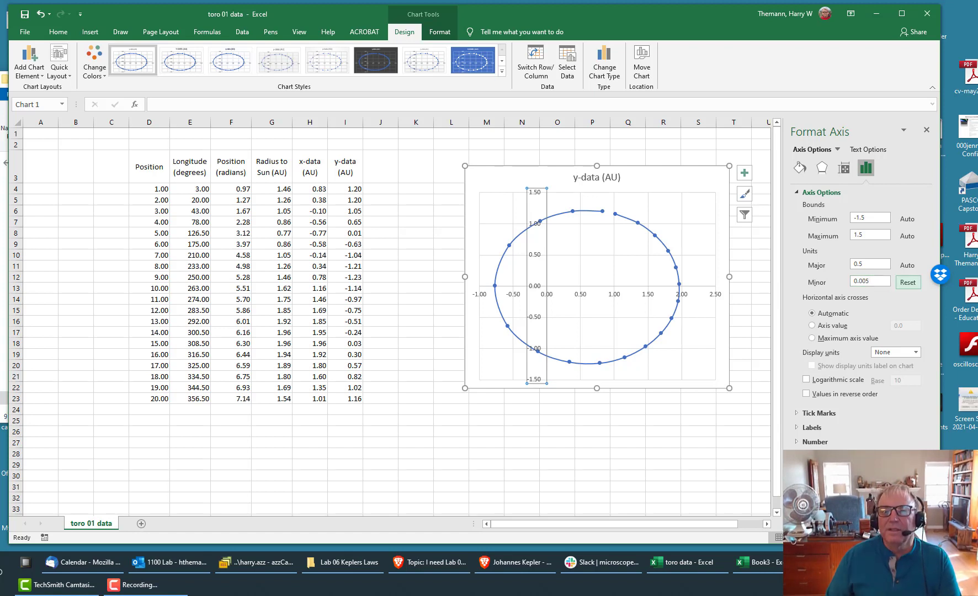
Set the minor unit of the chart's horizontal axis to 0.005 and close the axis formatting
{"action": "left_click", "coordinate": [512, 301]}
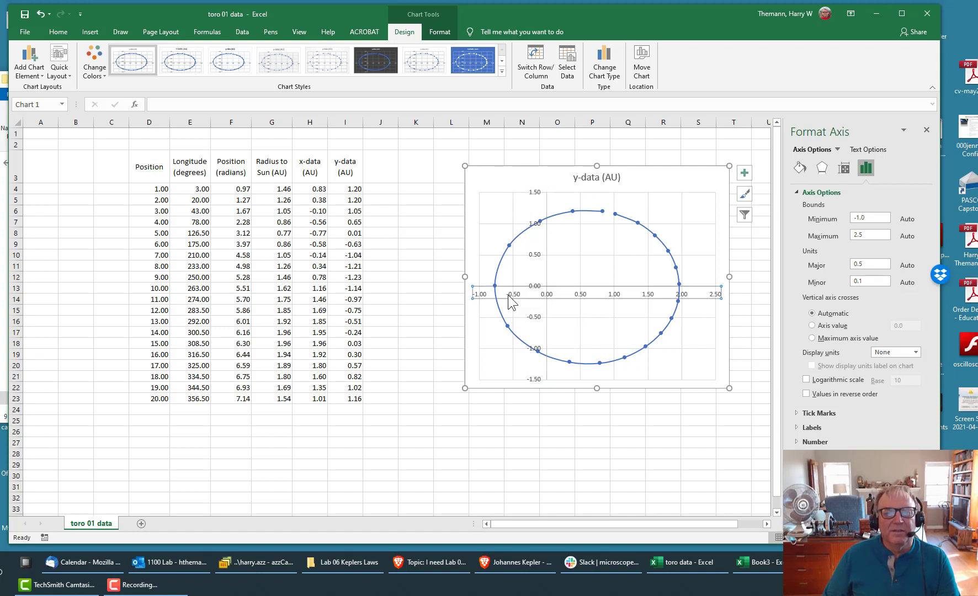
{"action": "left_click", "coordinate": [869, 281]}
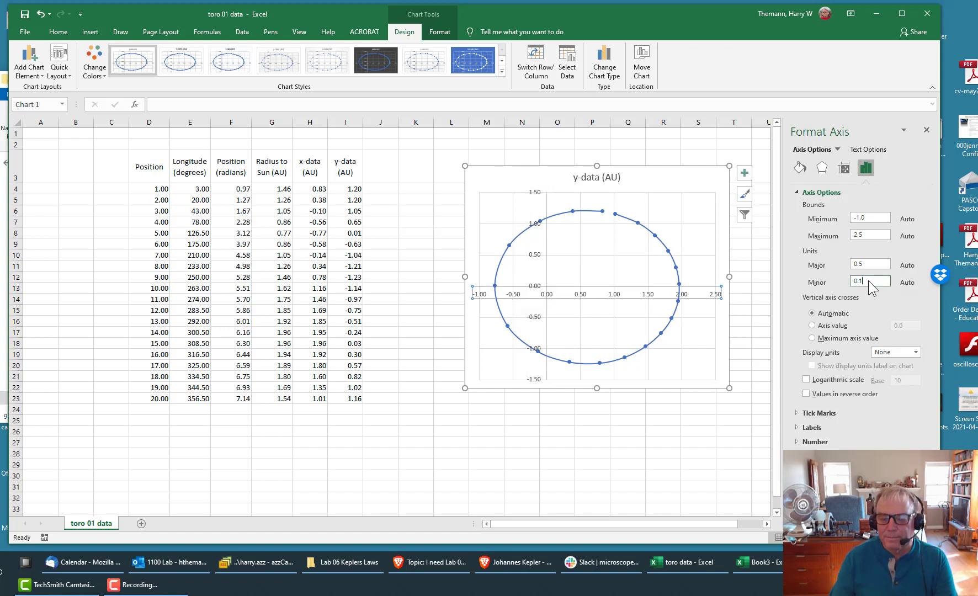
{"action": "key", "text": "BackSpace"}
{"action": "type", "text": "005"}
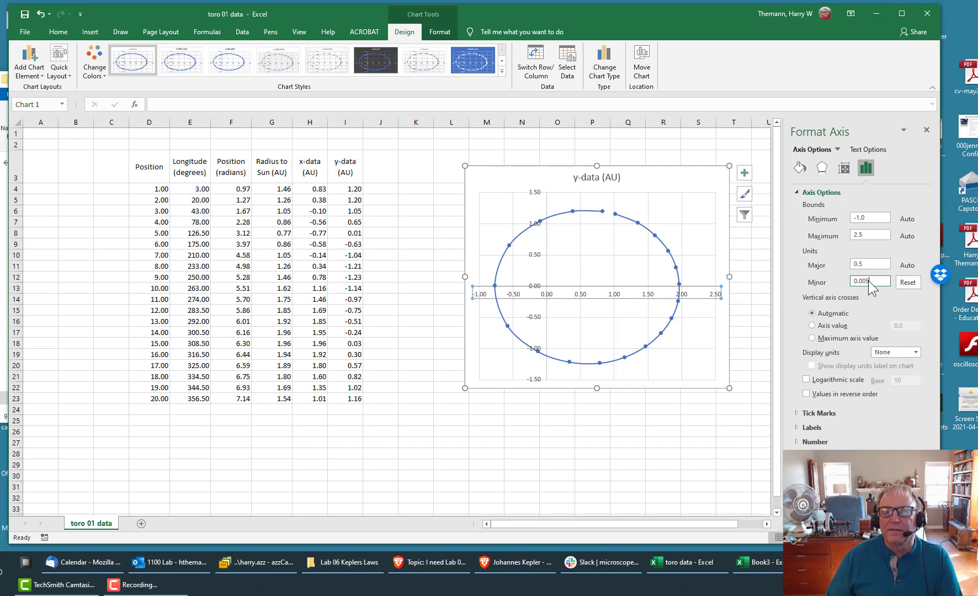
{"action": "left_click", "coordinate": [927, 130]}
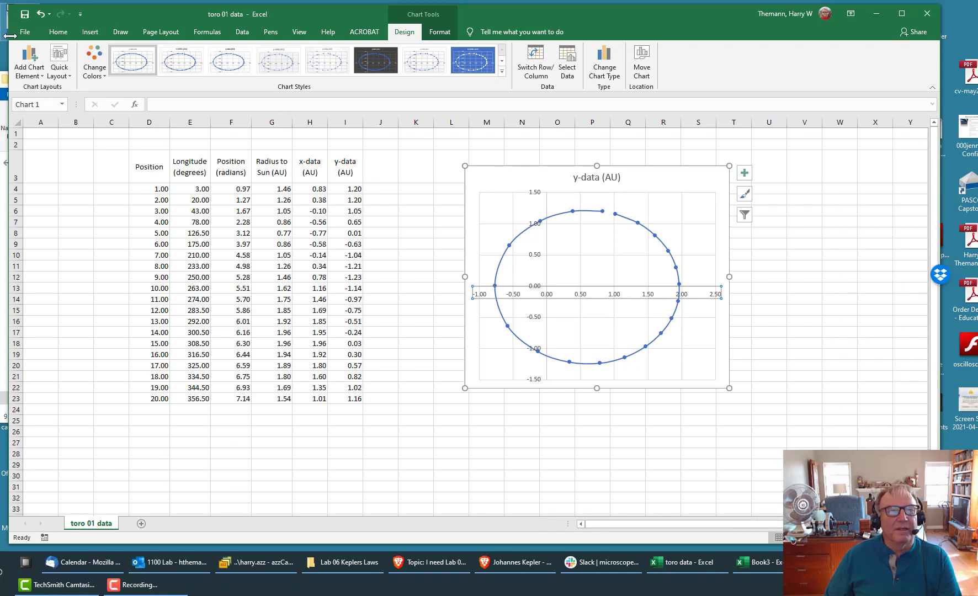
Add primary minor horizontal gridlines to the orbit chart
{"action": "left_click", "coordinate": [478, 179]}
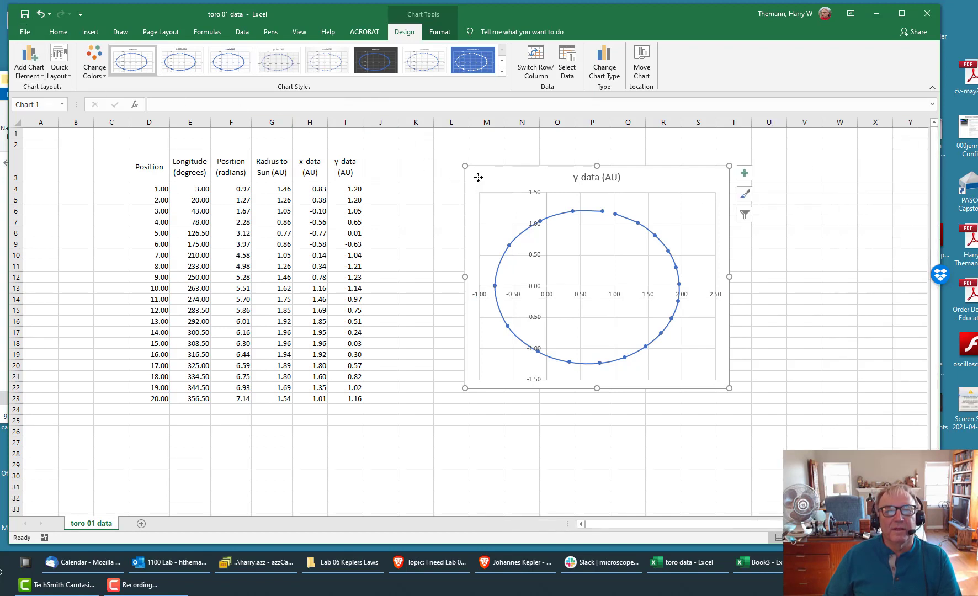
{"action": "left_click", "coordinate": [42, 75]}
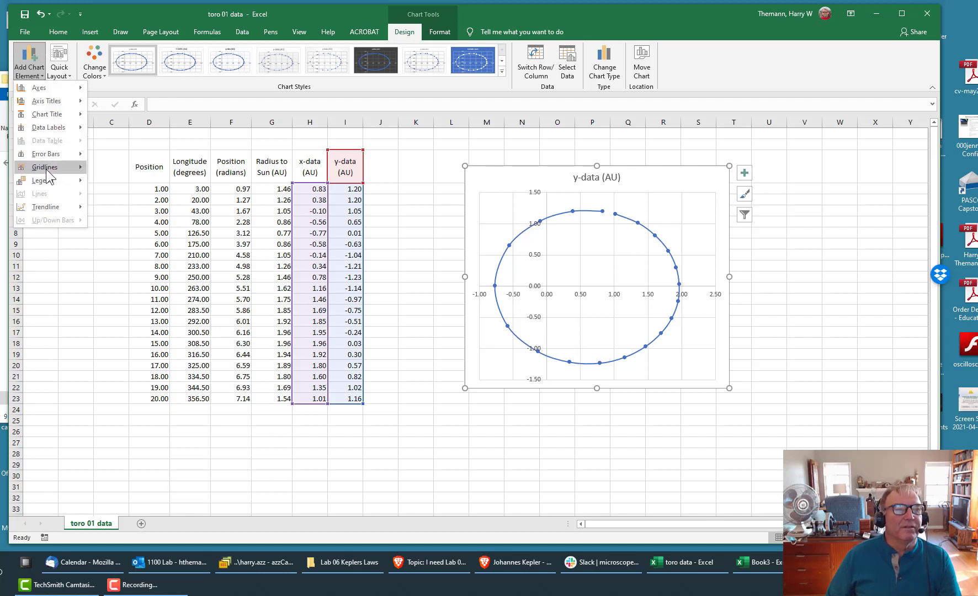
{"action": "mouse_move", "coordinate": [46, 169]}
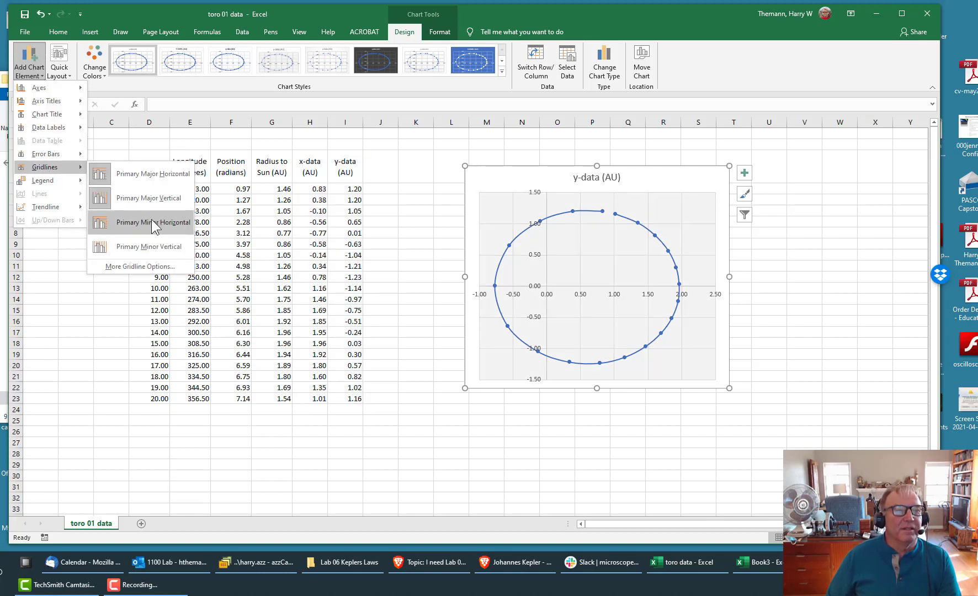
{"action": "left_click", "coordinate": [152, 221]}
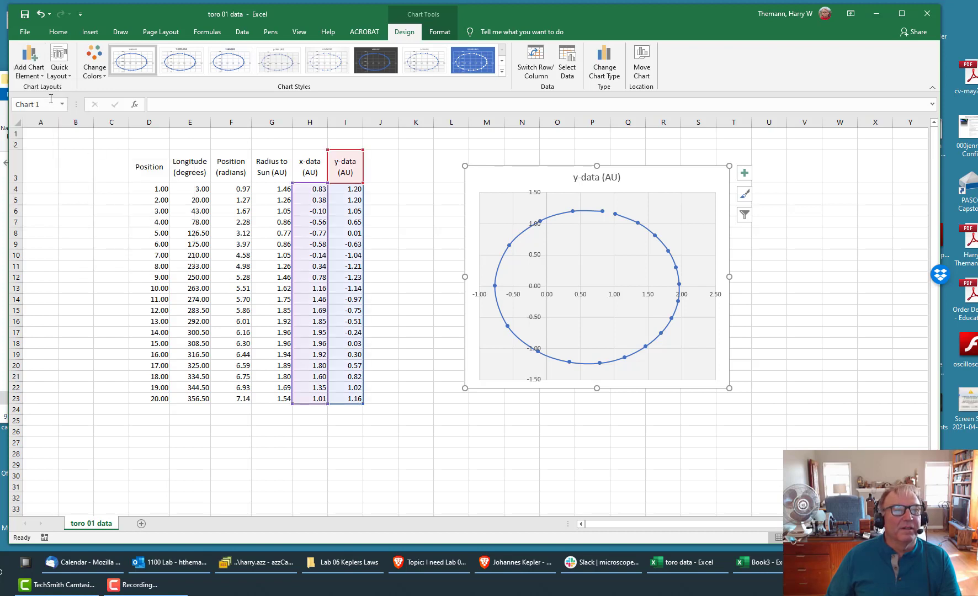
Add primary minor vertical gridlines to the orbit chart and enlarge it to reach about column W, row 29
{"action": "left_click", "coordinate": [42, 76]}
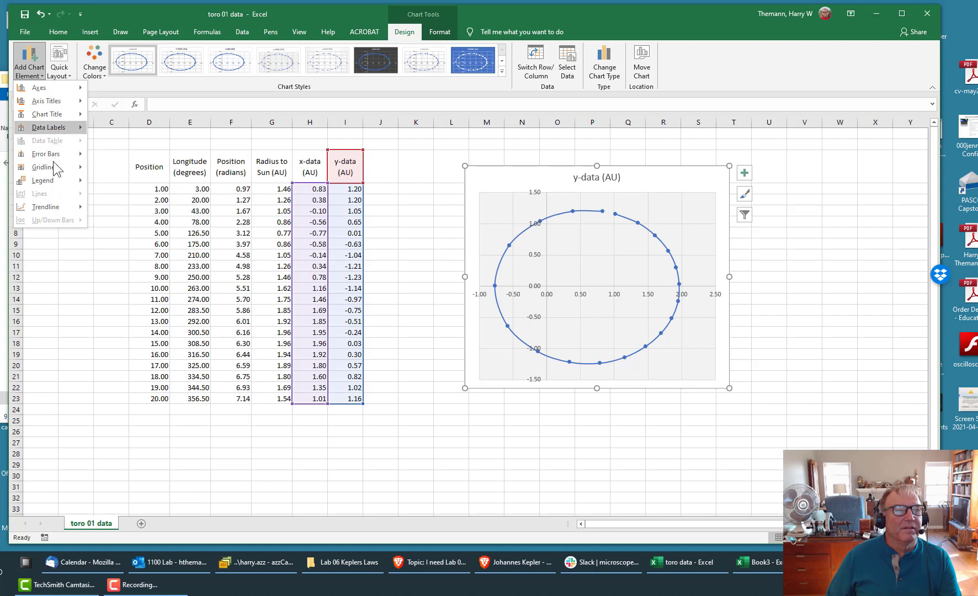
{"action": "mouse_move", "coordinate": [55, 167]}
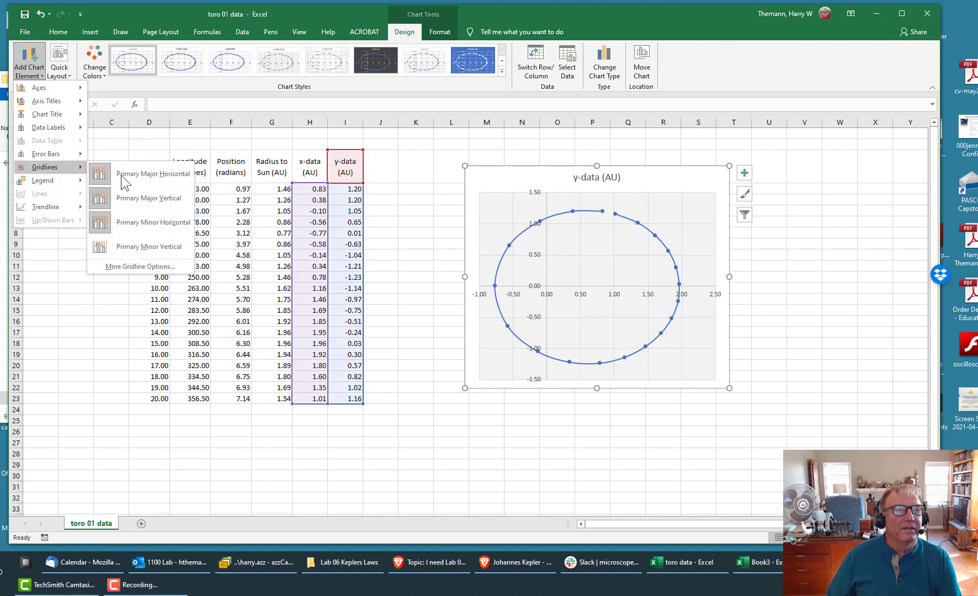
{"action": "left_click", "coordinate": [128, 246]}
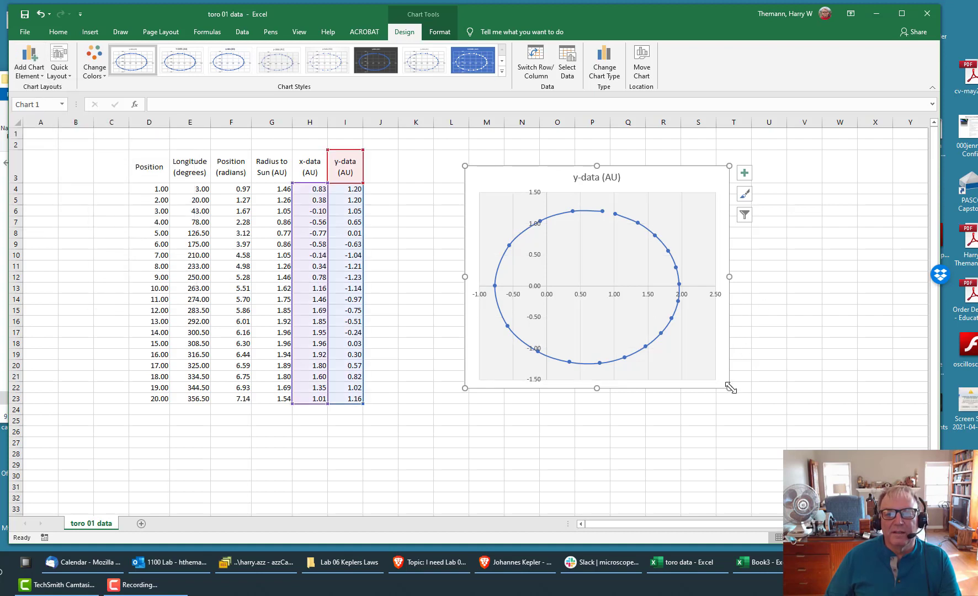
{"action": "left_click_drag", "start_coordinate": [731, 386], "coordinate": [844, 464]}
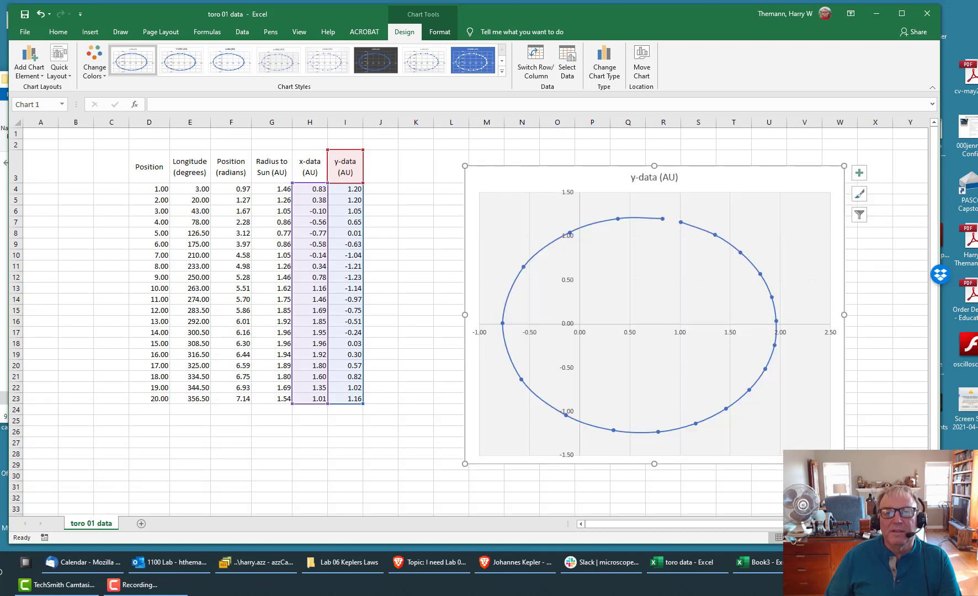
{"action": "left_click", "coordinate": [431, 172]}
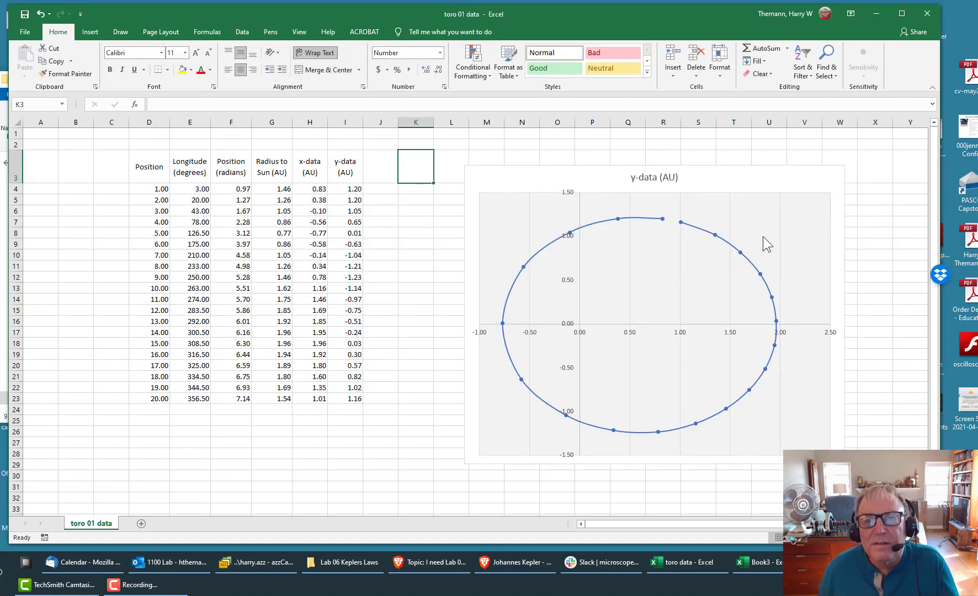
Set the minor unit of the orbit chart's horizontal axis to 0.05
{"action": "double_click", "coordinate": [631, 333]}
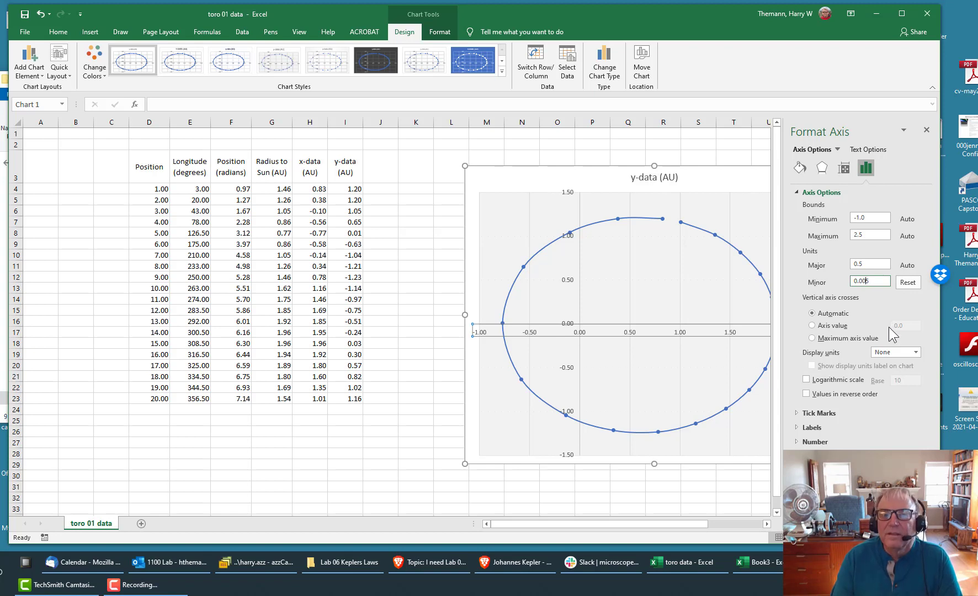
{"action": "key", "text": "BackSpace"}
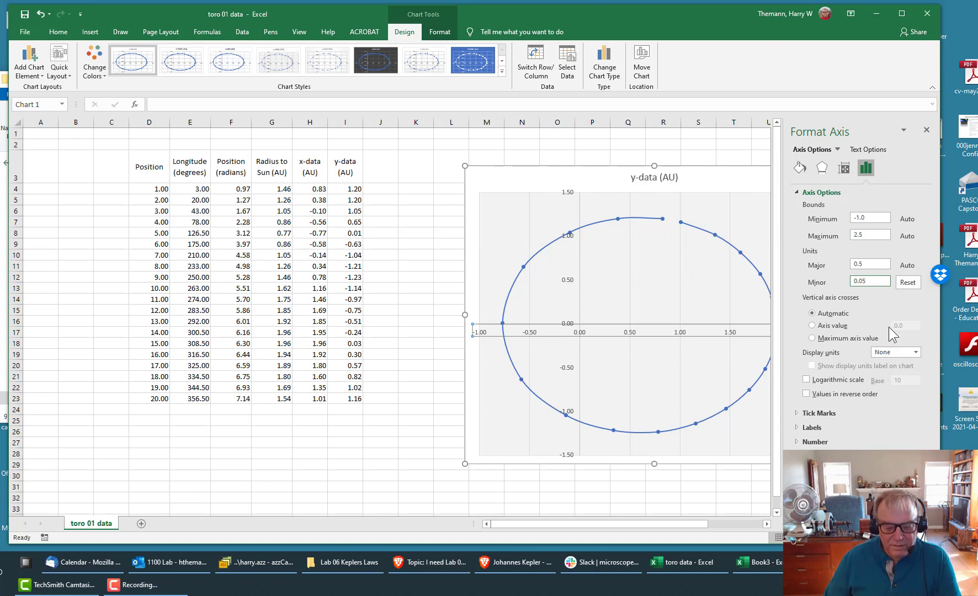
{"action": "key", "text": "Tab"}
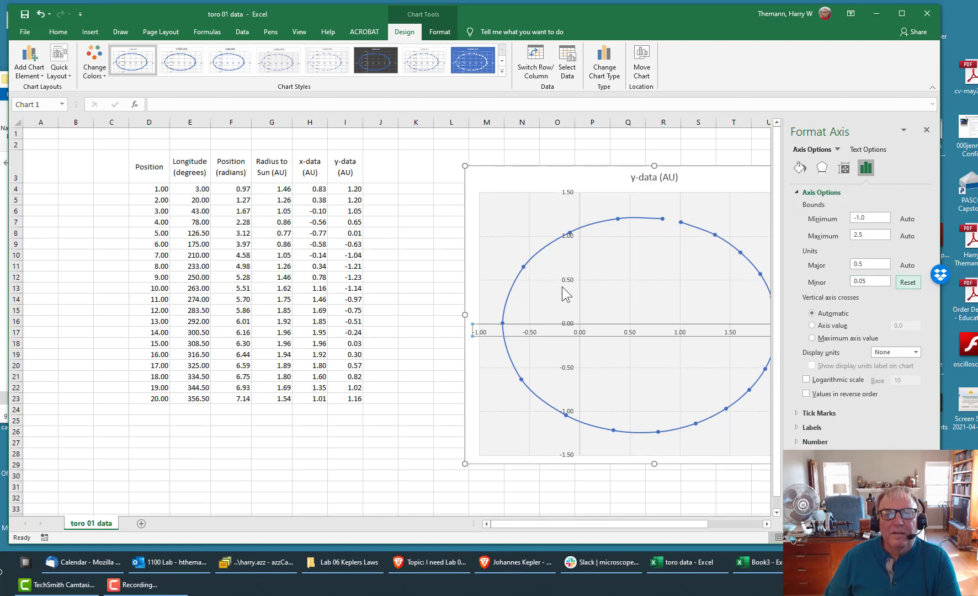
{"action": "left_click", "coordinate": [414, 206]}
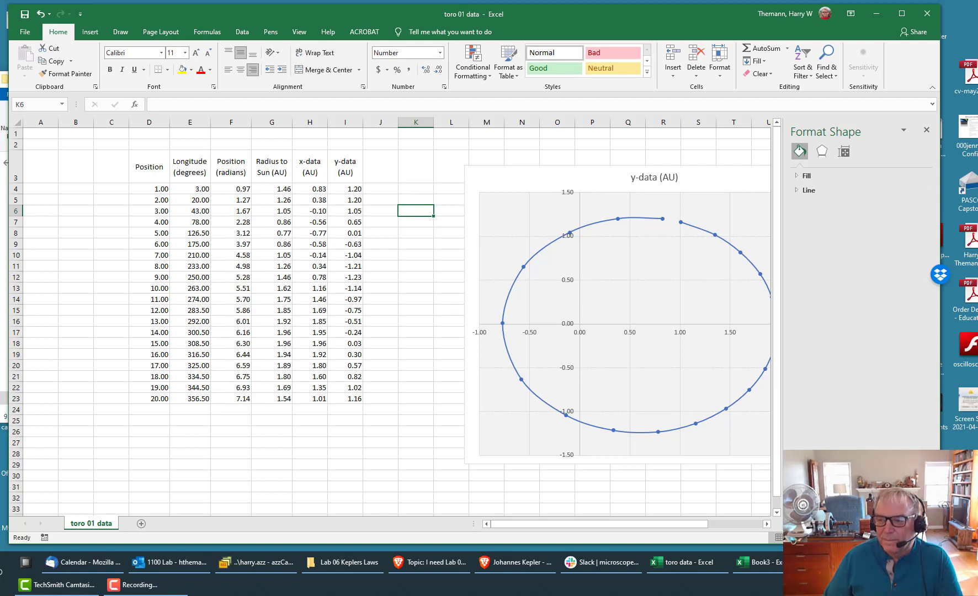
Set the minor unit of the chart's vertical axis to 0.05 and close the axis formatting
{"action": "left_click", "coordinate": [570, 286]}
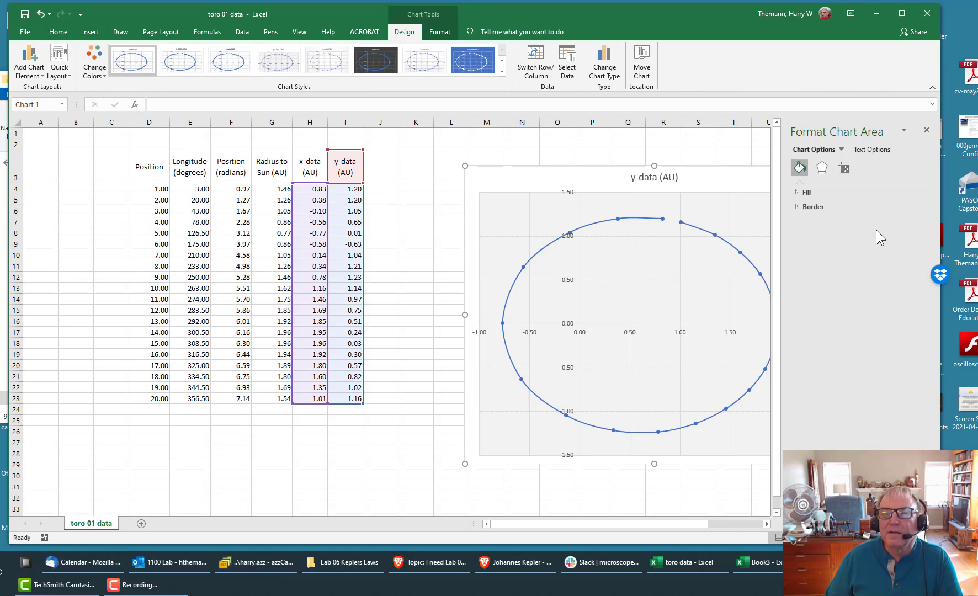
{"action": "left_click", "coordinate": [844, 169]}
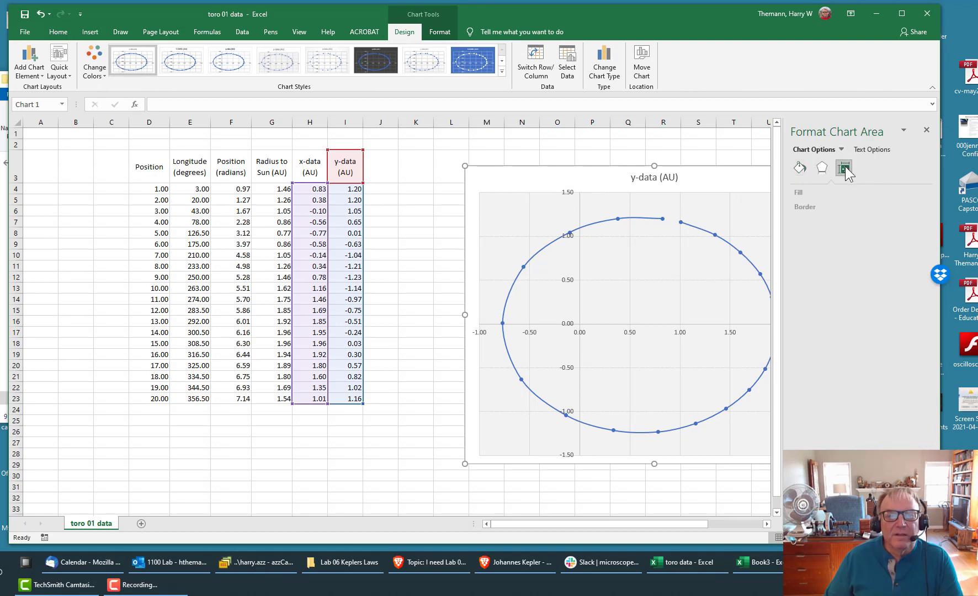
{"action": "left_click", "coordinate": [675, 334]}
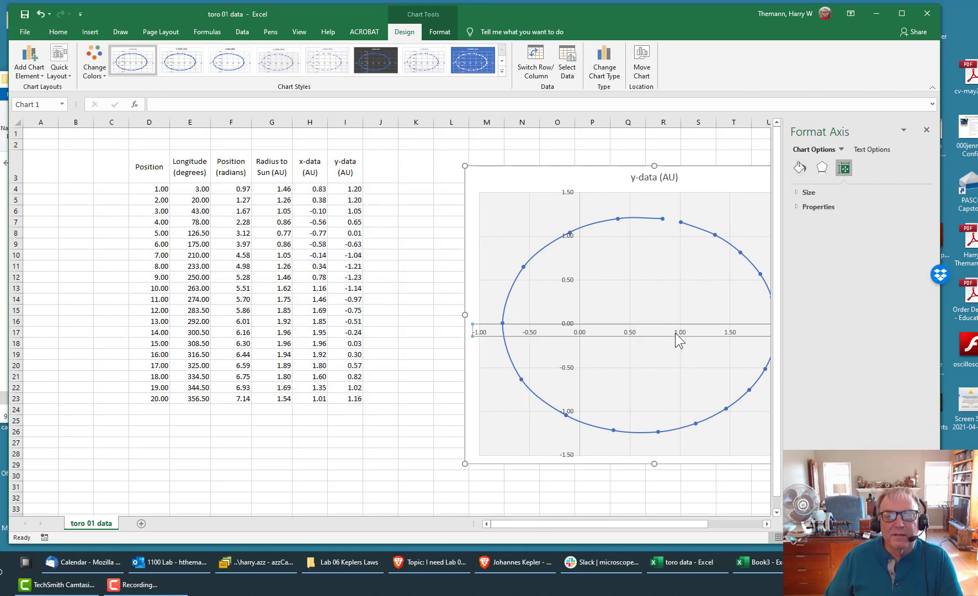
{"action": "left_click", "coordinate": [866, 168]}
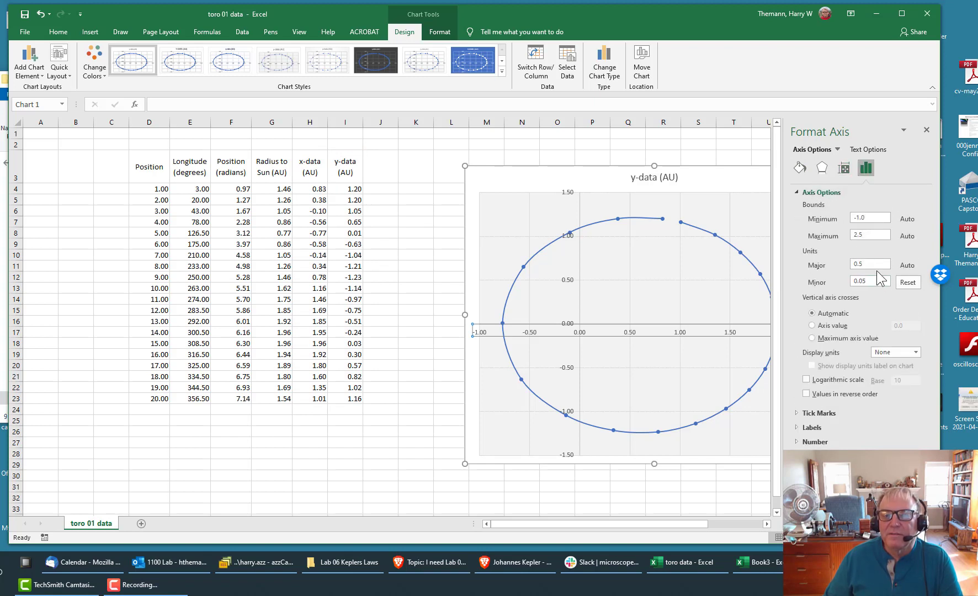
{"action": "left_click", "coordinate": [837, 150]}
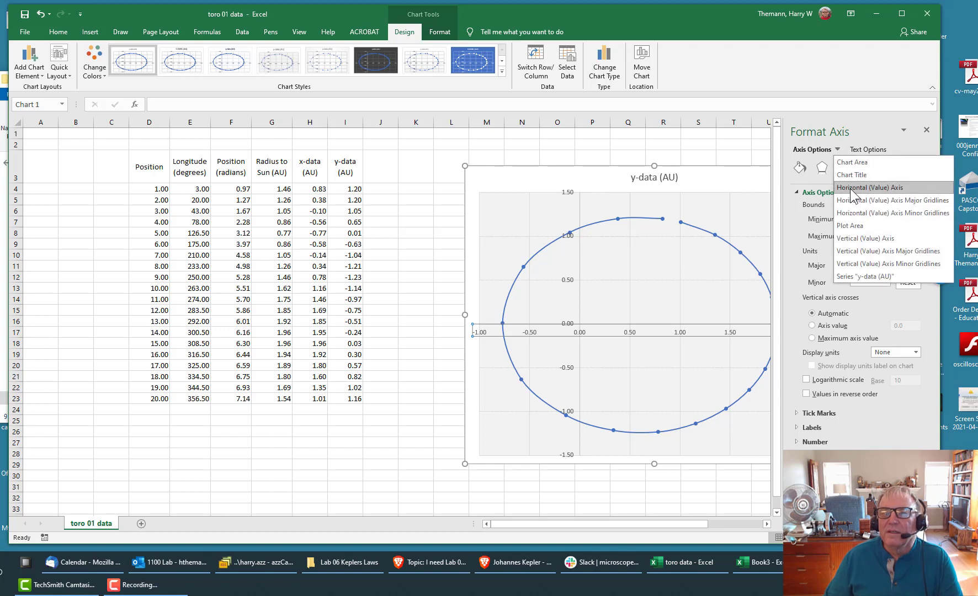
{"action": "left_click", "coordinate": [849, 239]}
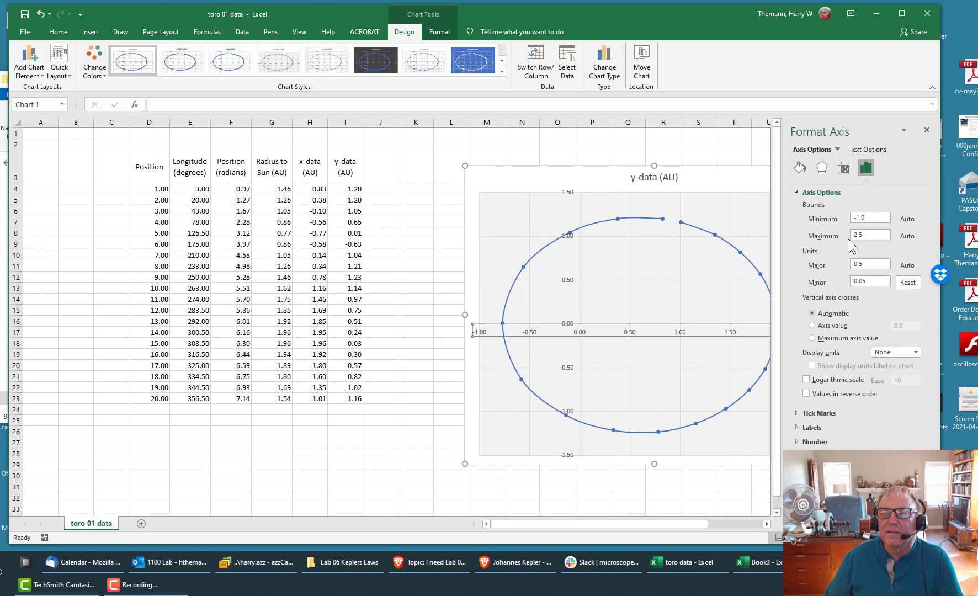
{"action": "left_click", "coordinate": [868, 282]}
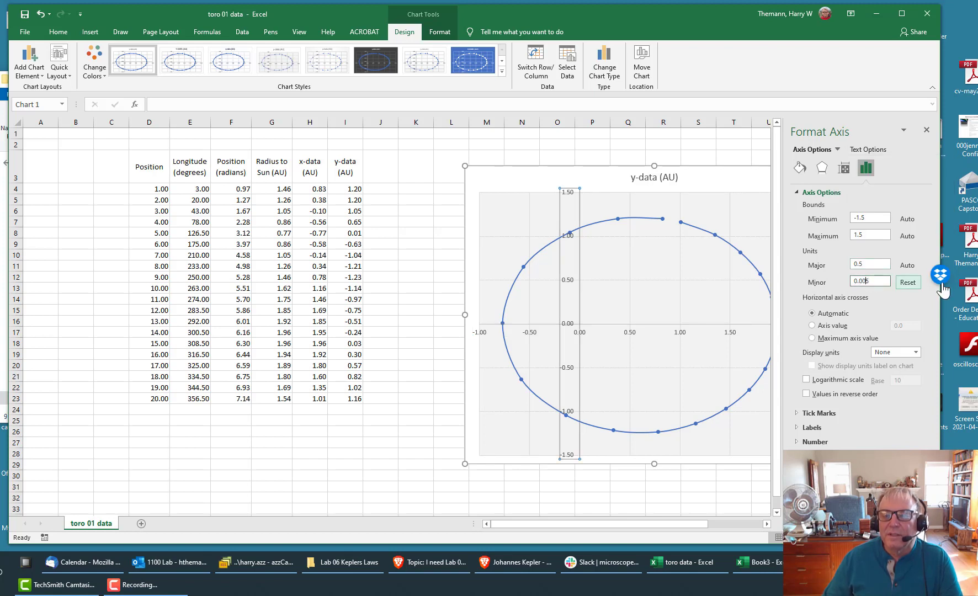
{"action": "key", "text": "Return"}
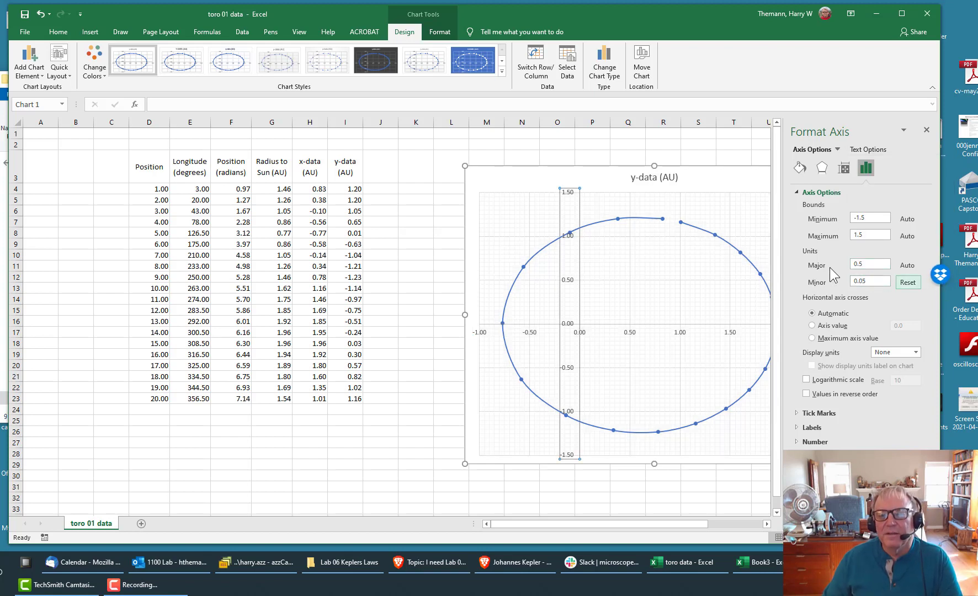
{"action": "left_click", "coordinate": [926, 130]}
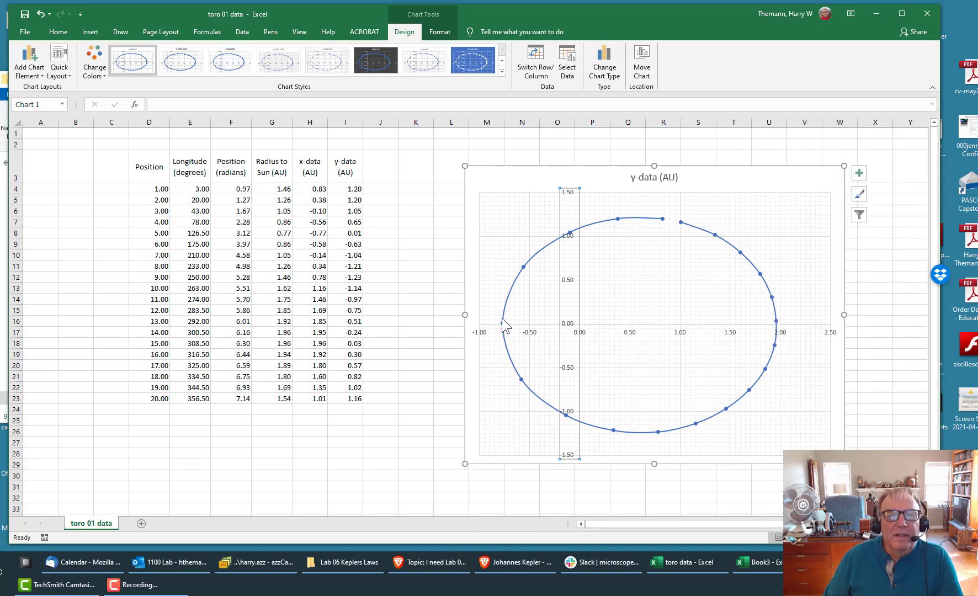
Move the orbit chart closer to the data table so its upper corner sits at about column K, row 2
{"action": "left_click_drag", "start_coordinate": [607, 176], "coordinate": [552, 150]}
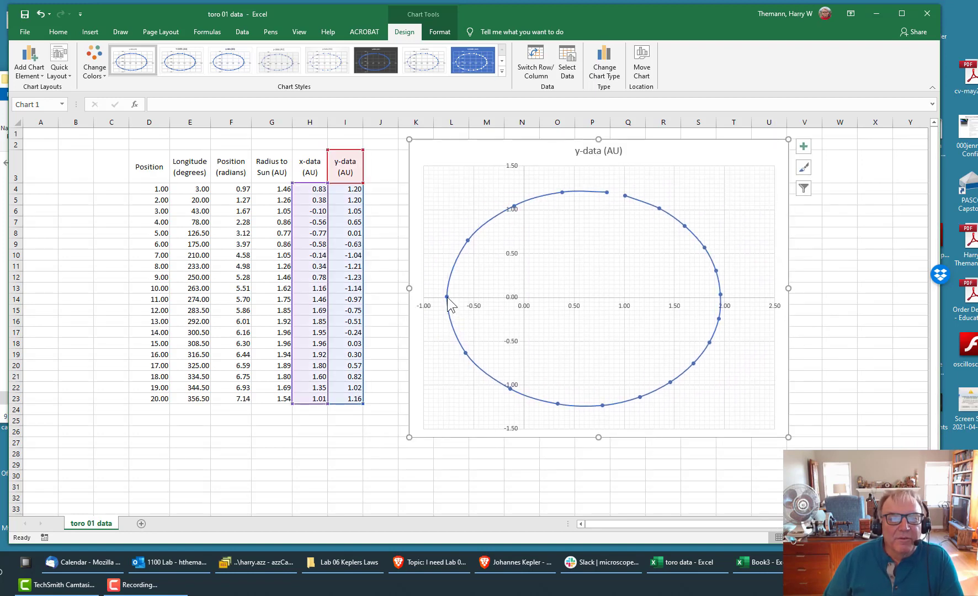
{"action": "mouse_move", "coordinate": [447, 297]}
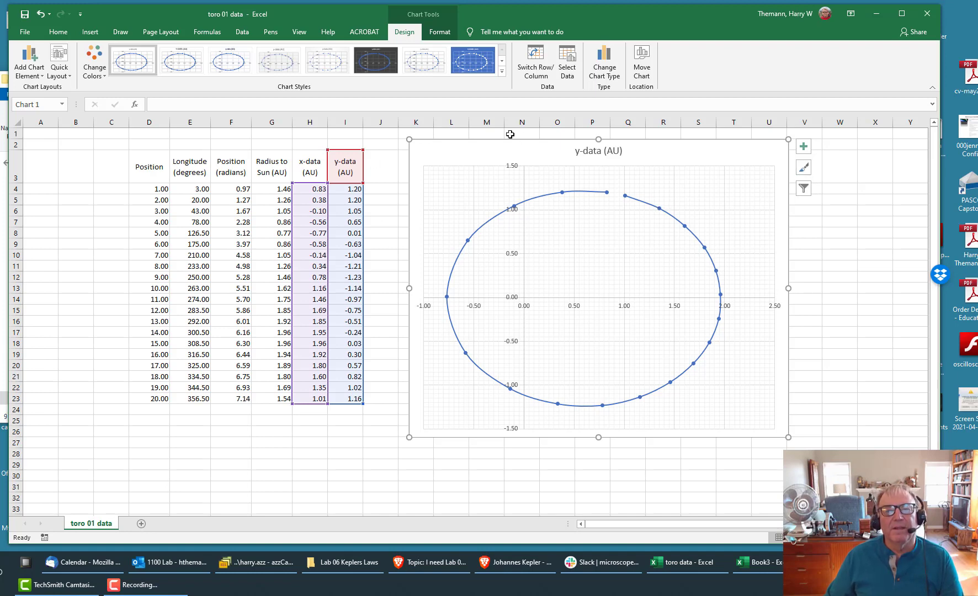
{"action": "left_click", "coordinate": [590, 450]}
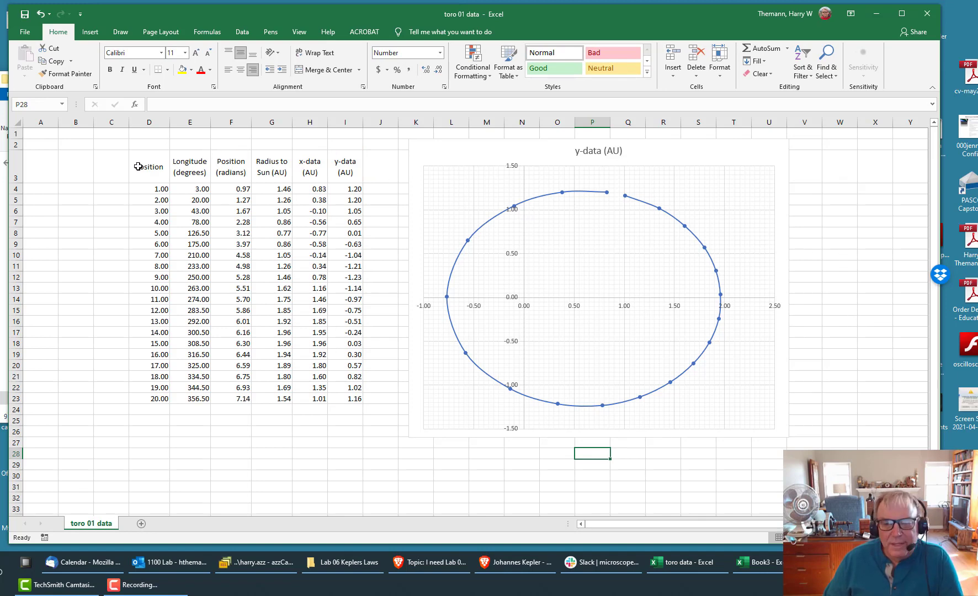
Apply all borders to the whole data table, from the Position header to the last y-data value
{"action": "left_click_drag", "start_coordinate": [138, 166], "coordinate": [343, 393]}
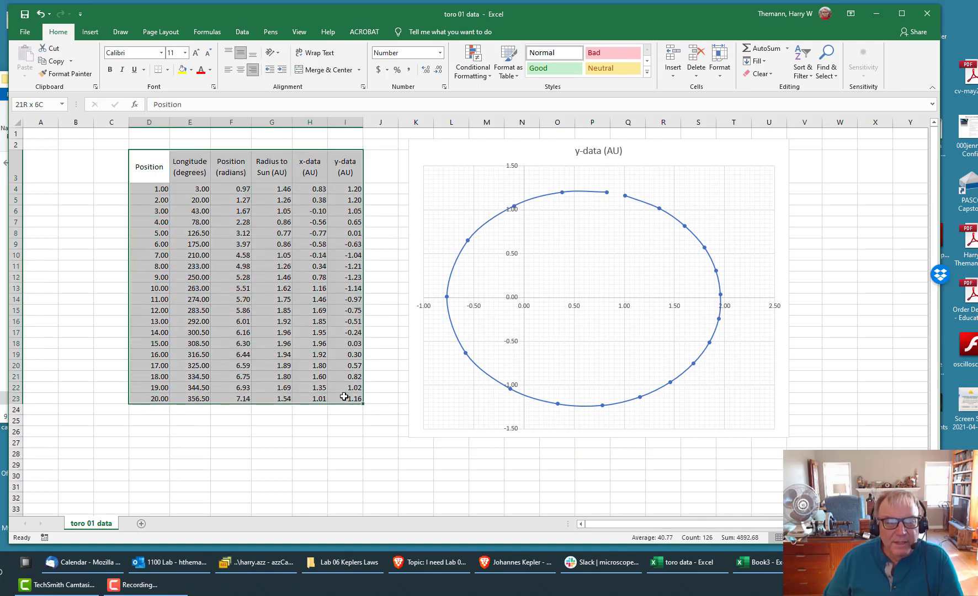
{"action": "right_click", "coordinate": [319, 294]}
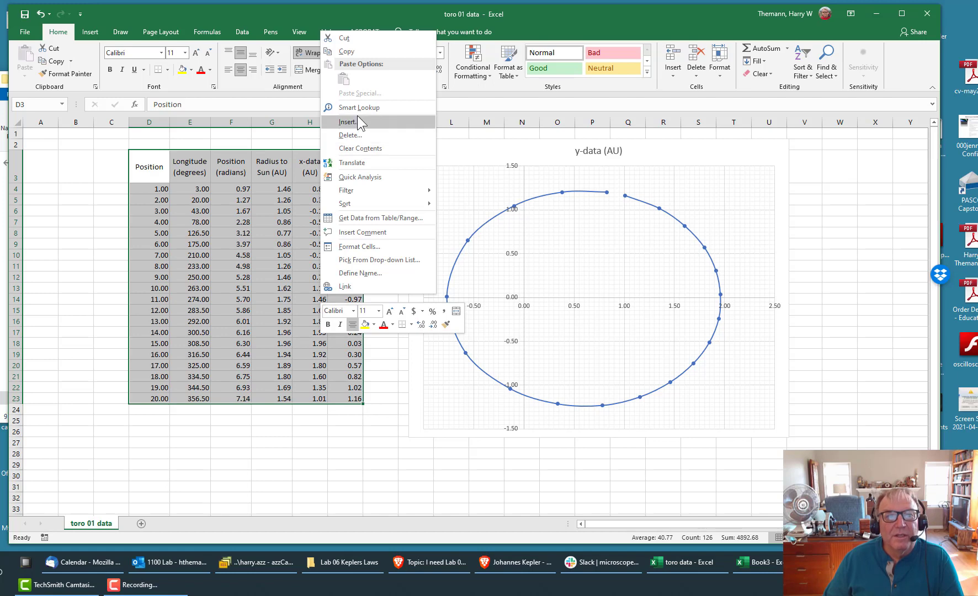
{"action": "left_click", "coordinate": [412, 325]}
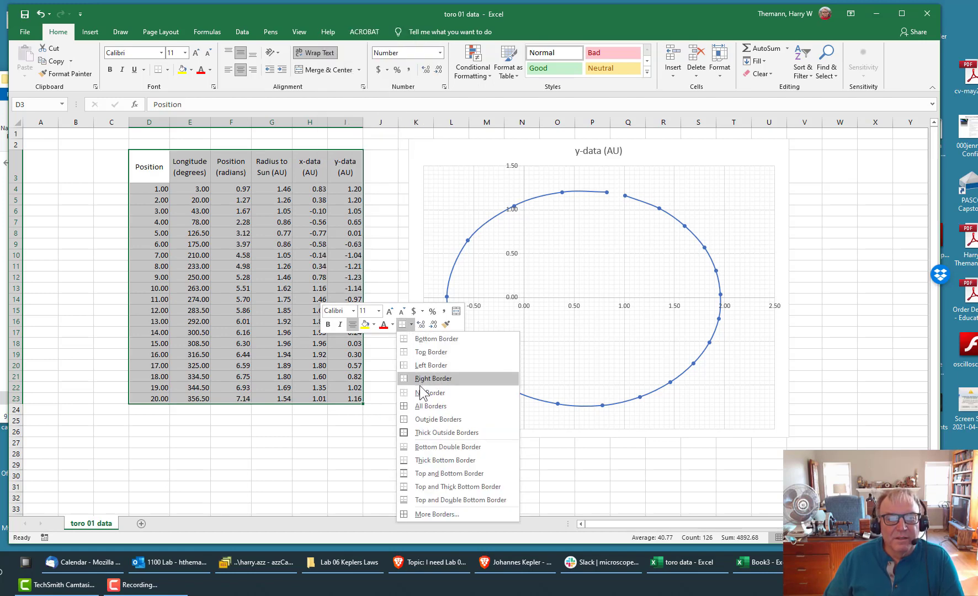
{"action": "left_click", "coordinate": [424, 407]}
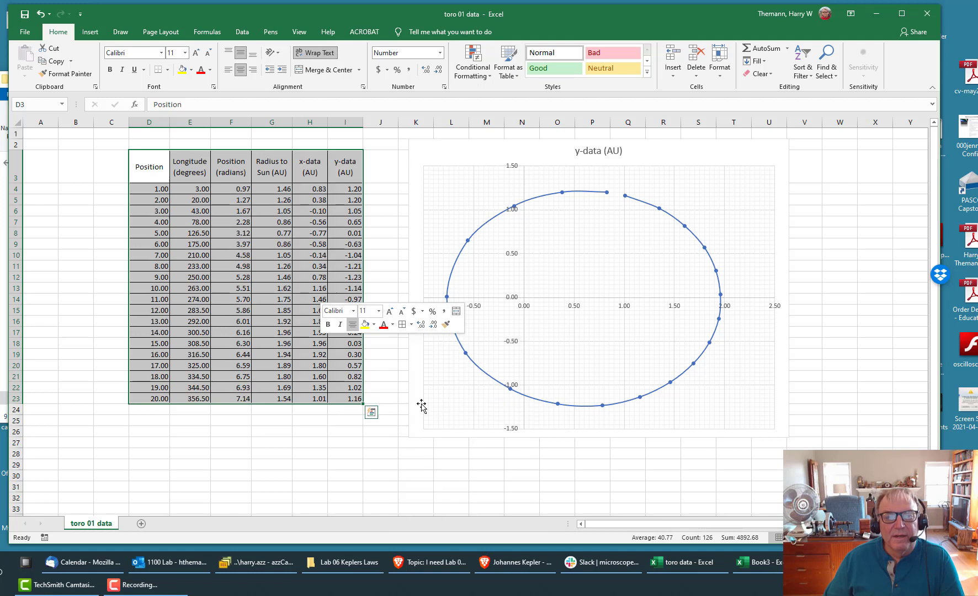
{"action": "left_click", "coordinate": [478, 158]}
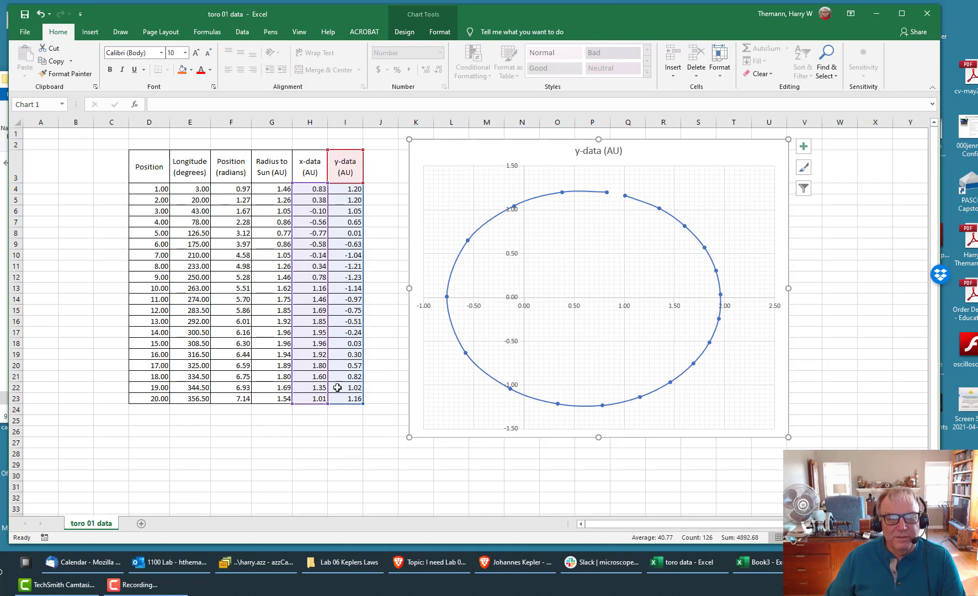
{"action": "left_click", "coordinate": [312, 421]}
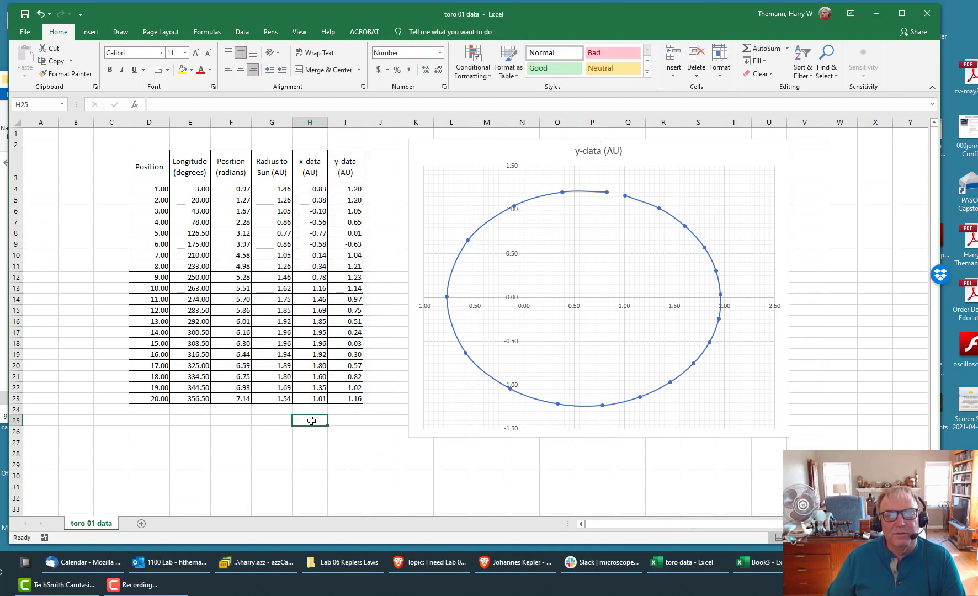